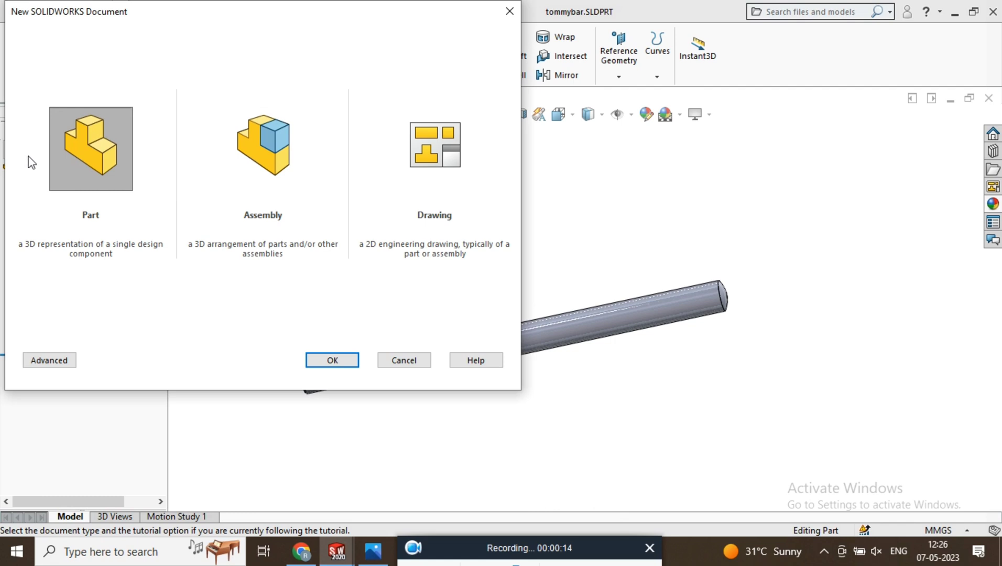
- Create a new assembly and select all open parts for insertion: base body, cap, cap head, screw, spindil, tommybar and washer
{"action": "left_click", "coordinate": [275, 167]}
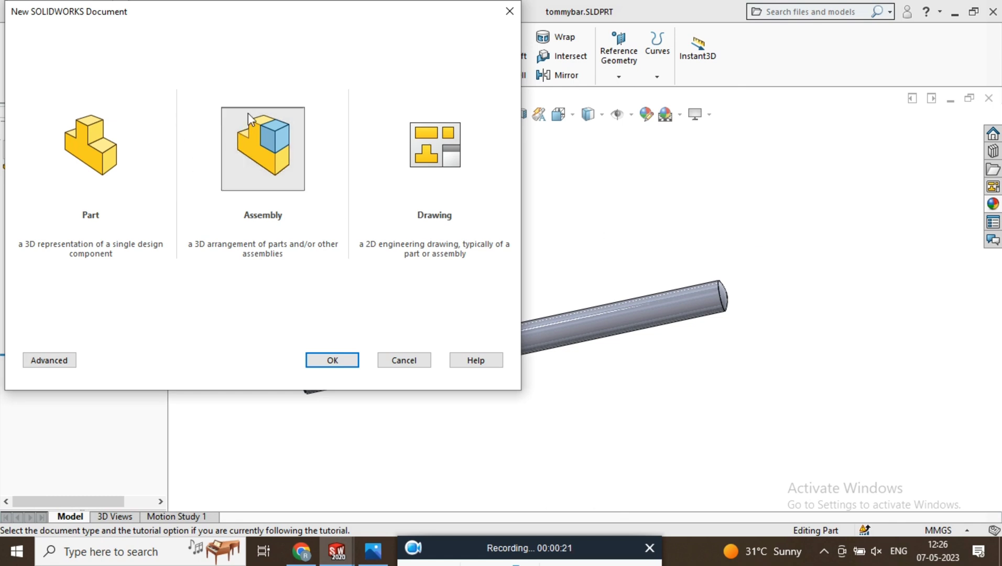
{"action": "left_click", "coordinate": [342, 362]}
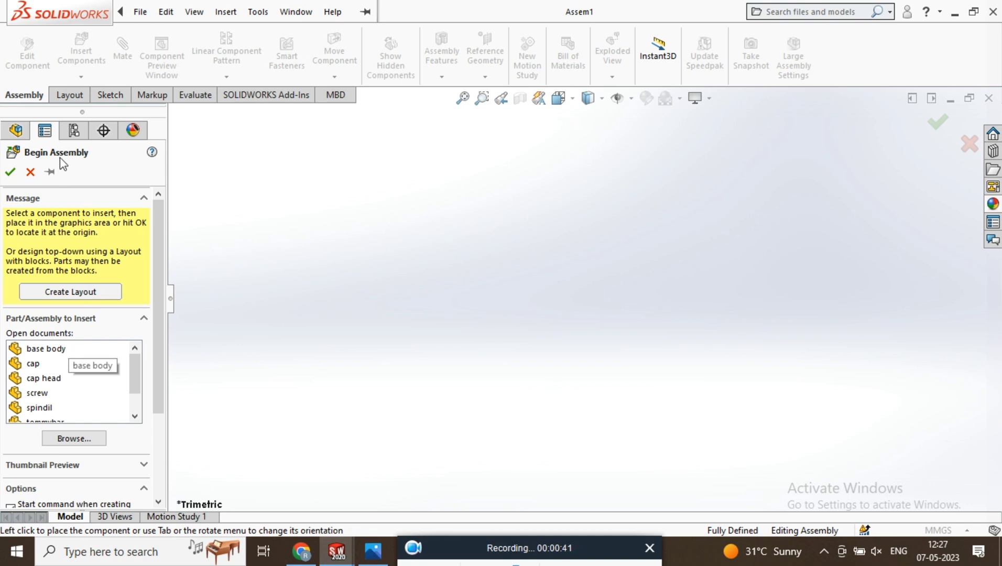
{"action": "scroll", "coordinate": [92, 418], "scroll_direction": "down", "scroll_amount": 1}
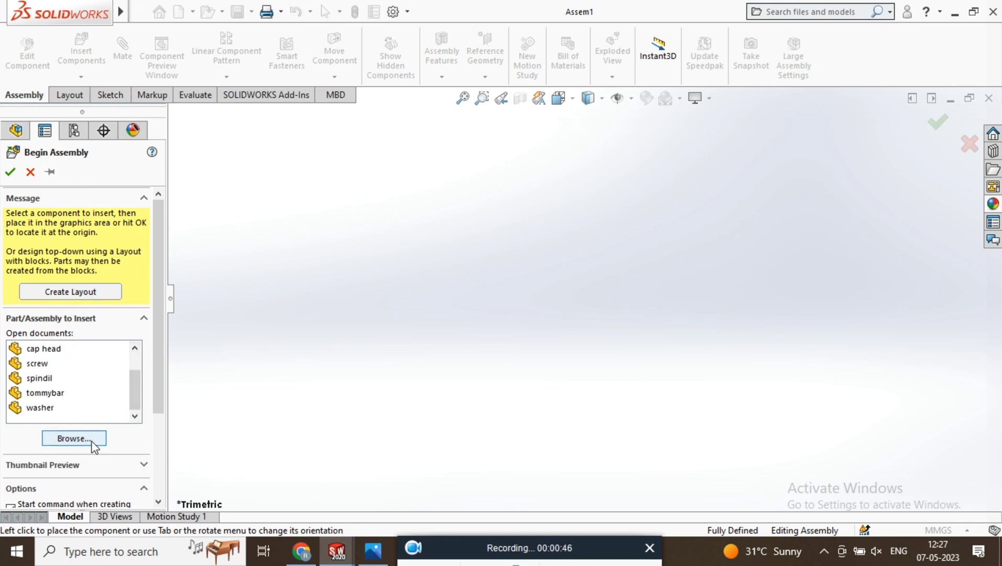
{"action": "scroll", "coordinate": [78, 380], "scroll_direction": "up", "scroll_amount": 2}
{"action": "left_click", "coordinate": [67, 349]}
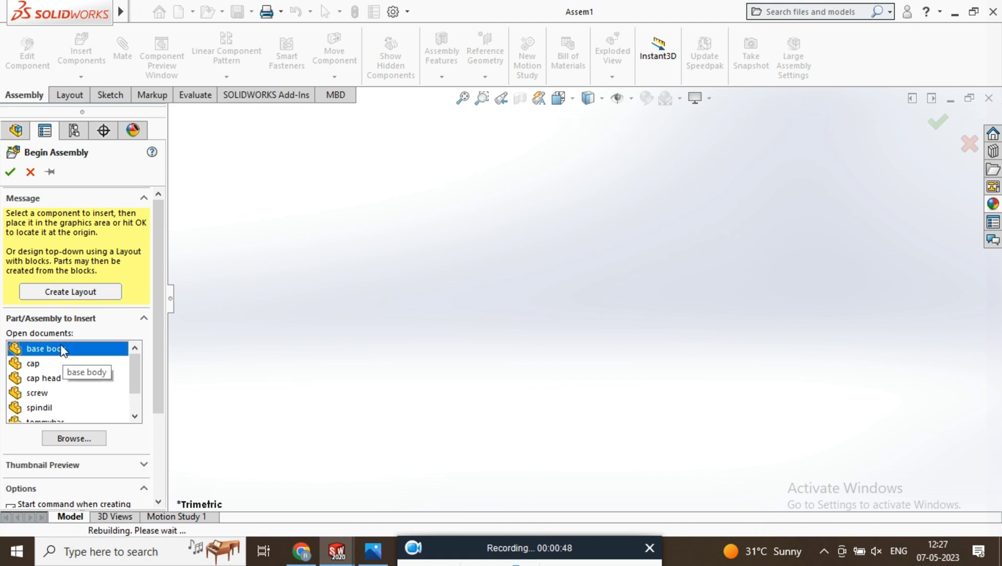
{"action": "left_click", "coordinate": [61, 363], "text": "ctrl"}
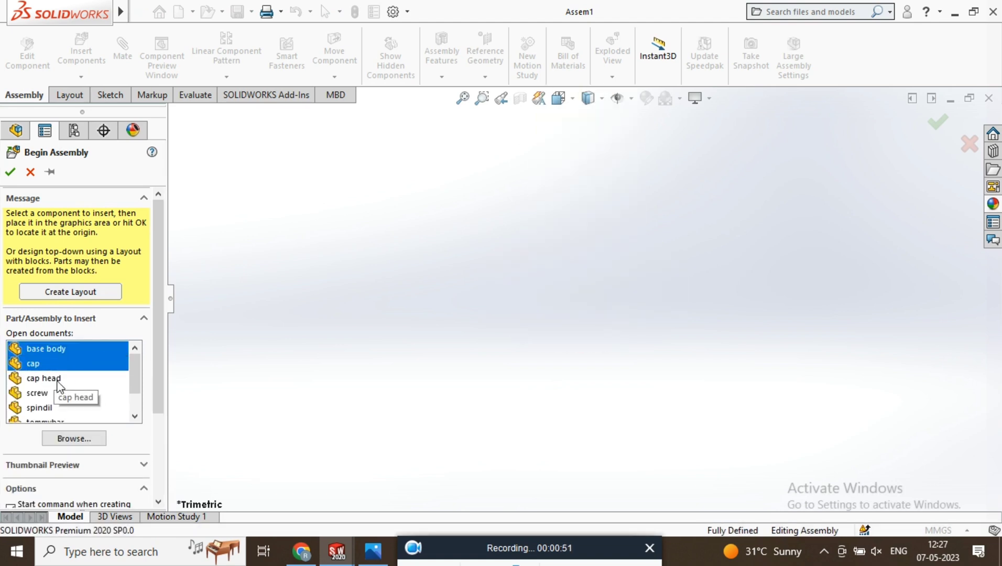
{"action": "left_click", "coordinate": [59, 380], "text": "ctrl"}
{"action": "left_click", "coordinate": [60, 394], "text": "ctrl"}
{"action": "left_click", "coordinate": [64, 412], "text": "ctrl"}
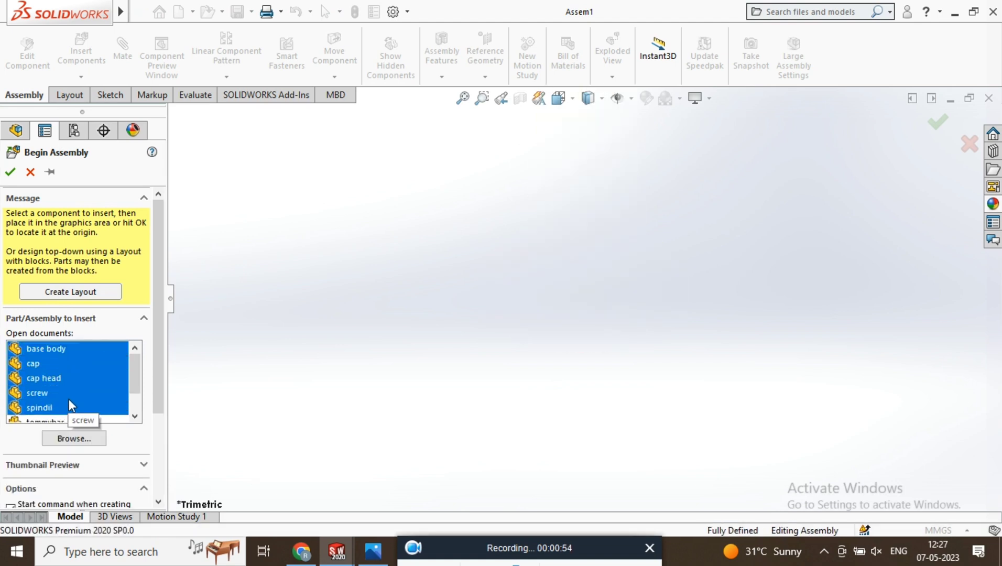
{"action": "scroll", "coordinate": [69, 401], "scroll_direction": "down", "scroll_amount": 2}
{"action": "left_click", "coordinate": [66, 394], "text": "ctrl"}
{"action": "left_click", "coordinate": [66, 409], "text": "ctrl"}
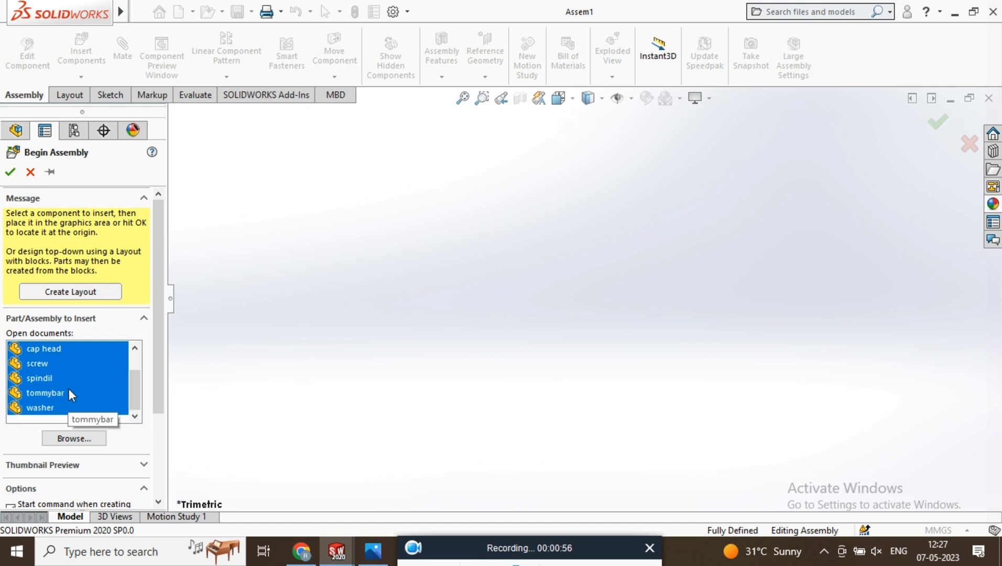
{"action": "scroll", "coordinate": [69, 389], "scroll_direction": "up", "scroll_amount": 2}
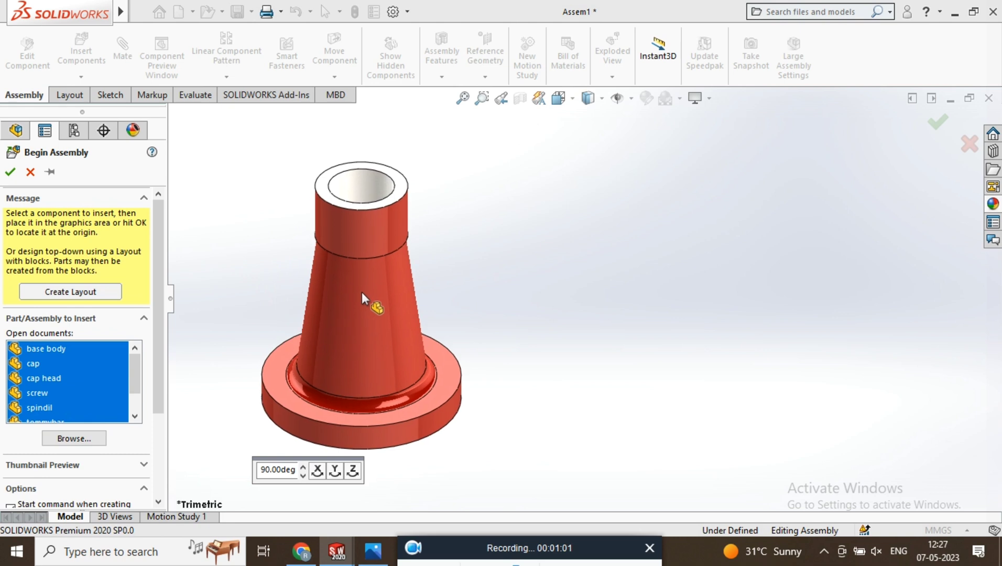
- Place the base body, cap, cap head, screw, spindil, tommybar and washer apart from each other in the assembly
{"action": "left_click", "coordinate": [343, 317]}
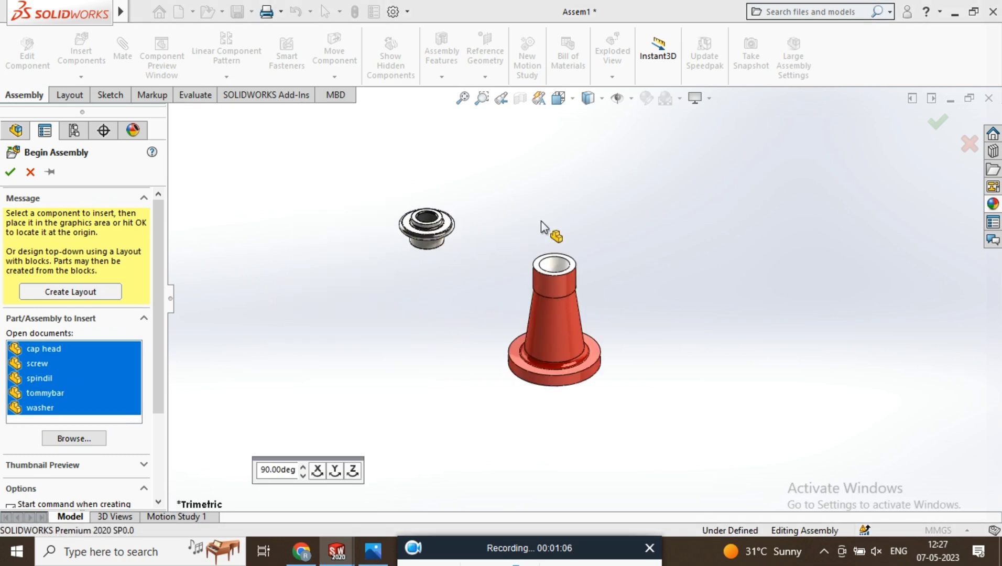
{"action": "left_click", "coordinate": [620, 200]}
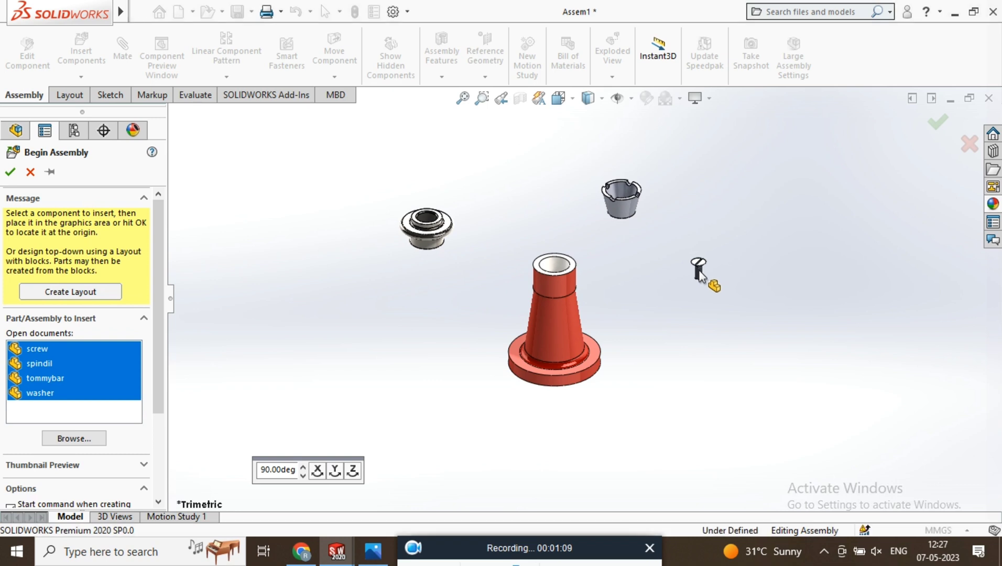
{"action": "left_click", "coordinate": [699, 273]}
{"action": "left_click", "coordinate": [714, 329]}
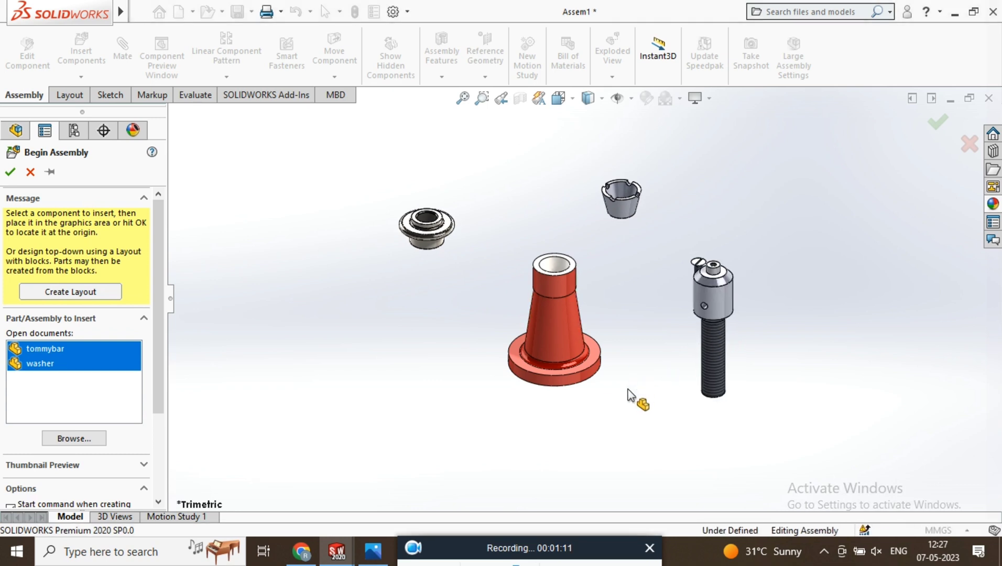
{"action": "left_click", "coordinate": [475, 382]}
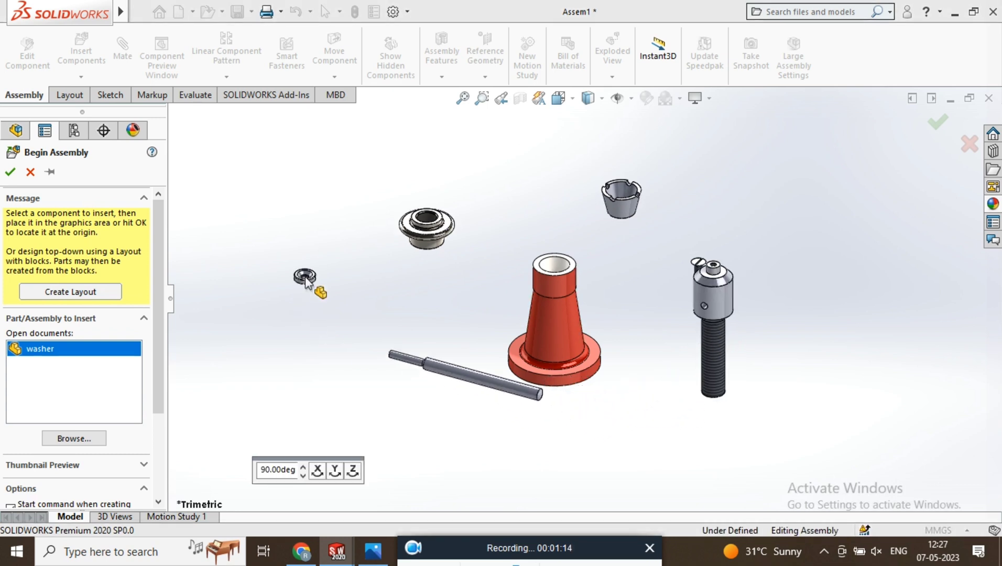
{"action": "left_click", "coordinate": [349, 277]}
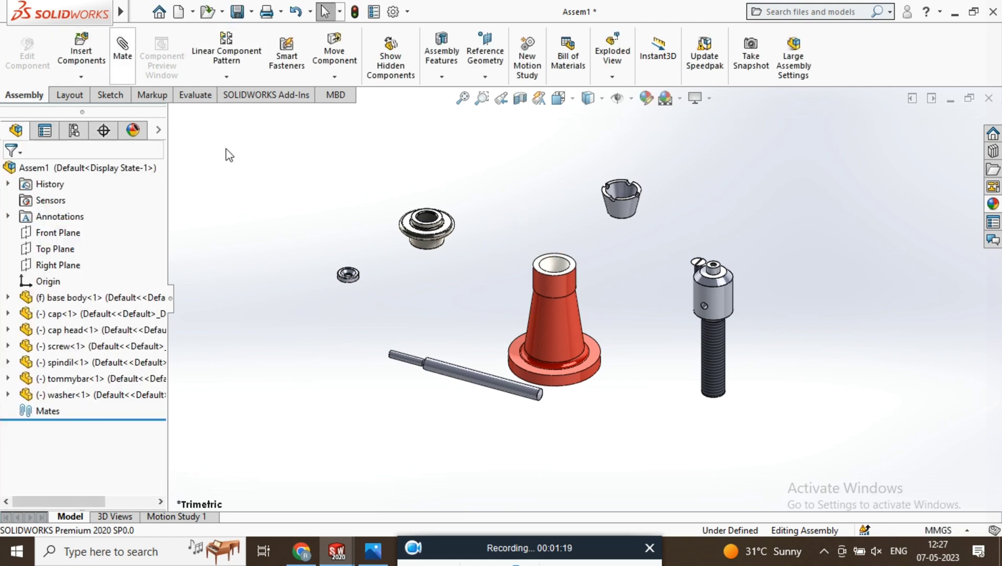
{"action": "scroll", "coordinate": [464, 255], "scroll_direction": "down", "scroll_amount": 5}
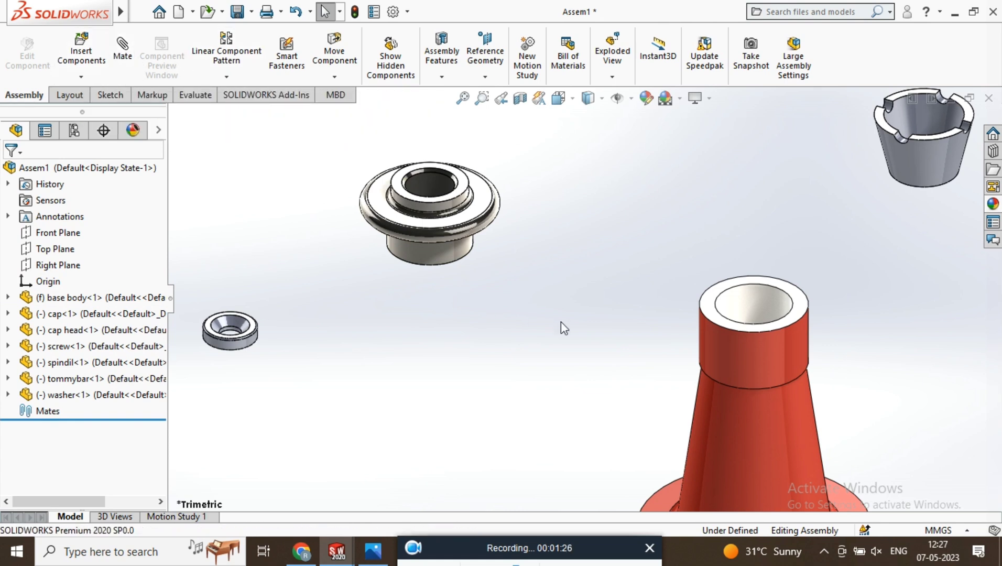
{"action": "left_click", "coordinate": [712, 292]}
{"action": "middle_click_drag", "start_coordinate": [475, 204], "coordinate": [644, 159]}
{"action": "middle_click_drag", "start_coordinate": [534, 254], "coordinate": [457, 76]}
{"action": "scroll", "coordinate": [464, 248], "scroll_direction": "down", "scroll_amount": 5}
{"action": "left_click", "coordinate": [491, 256]}
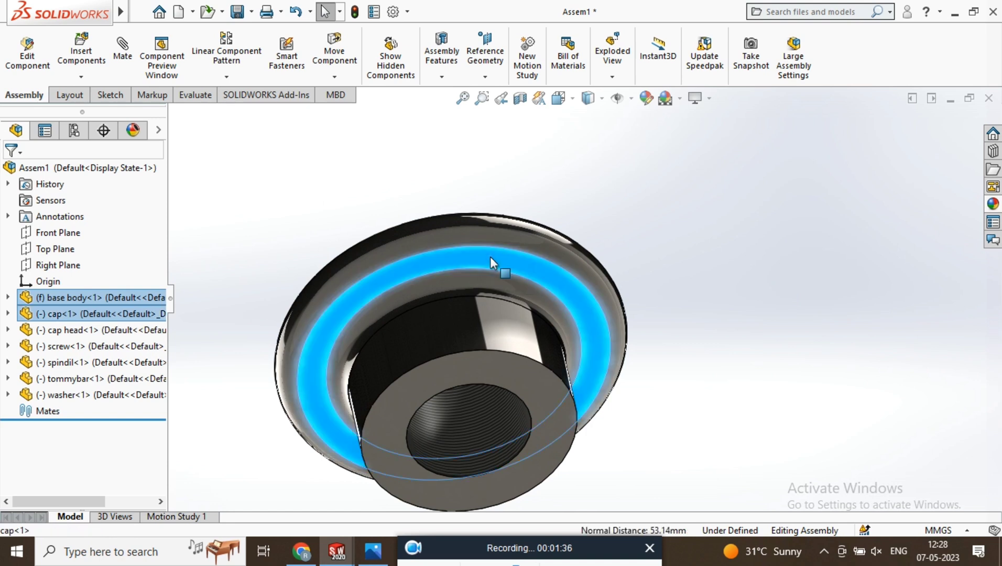
{"action": "left_click", "coordinate": [122, 55]}
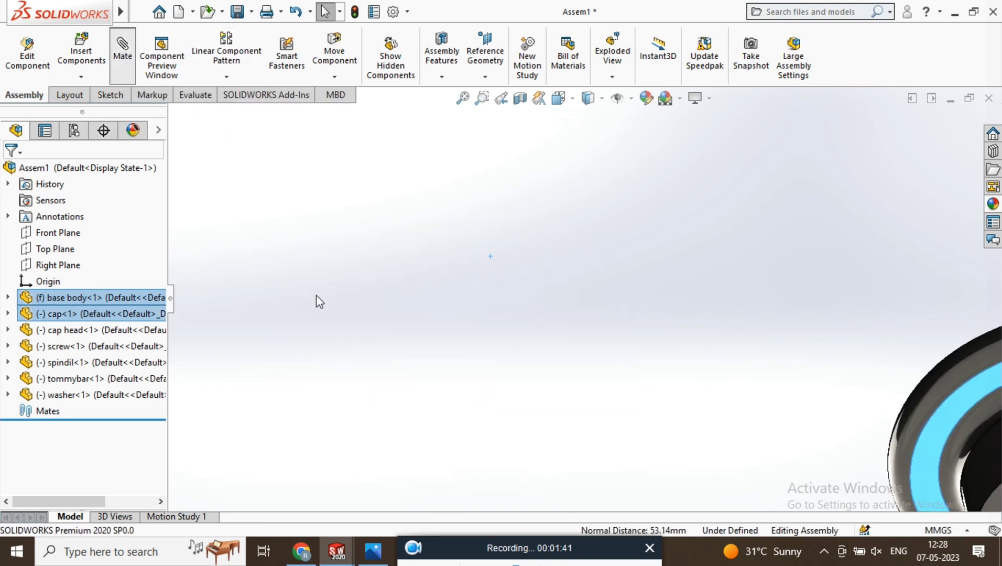
{"action": "scroll", "coordinate": [543, 308], "scroll_direction": "up", "scroll_amount": 10}
{"action": "middle_click_drag", "start_coordinate": [548, 307], "coordinate": [688, 436]}
{"action": "scroll", "coordinate": [721, 249], "scroll_direction": "down", "scroll_amount": 5}
{"action": "scroll", "coordinate": [636, 324], "scroll_direction": "up", "scroll_amount": 4}
{"action": "scroll", "coordinate": [620, 338], "scroll_direction": "down", "scroll_amount": 4}
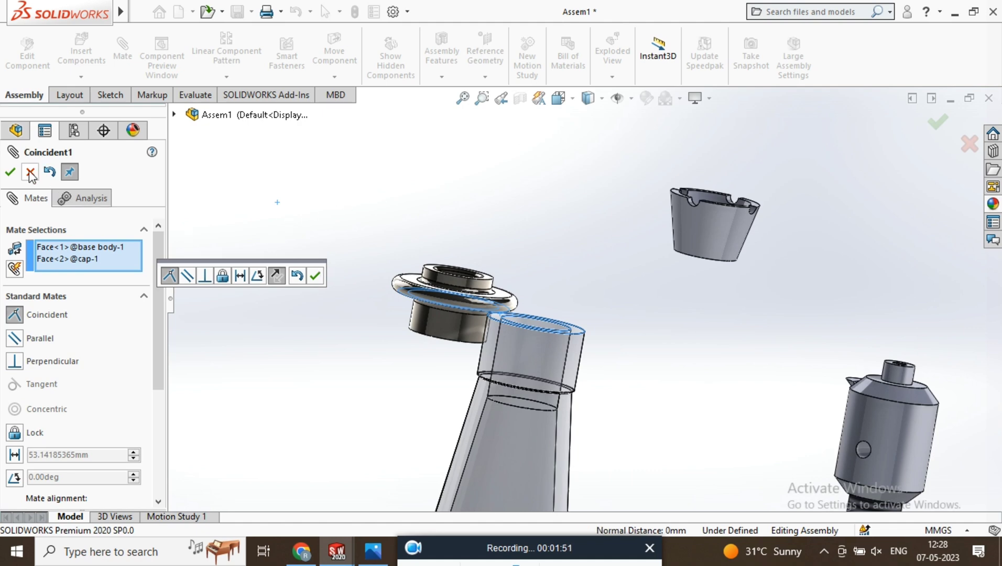
{"action": "left_click", "coordinate": [10, 172]}
{"action": "key", "text": "Escape"}
- Add a concentric mate between the cap's lower cylindrical face and the inner bore of the base body
{"action": "scroll", "coordinate": [556, 338], "scroll_direction": "up", "scroll_amount": 8}
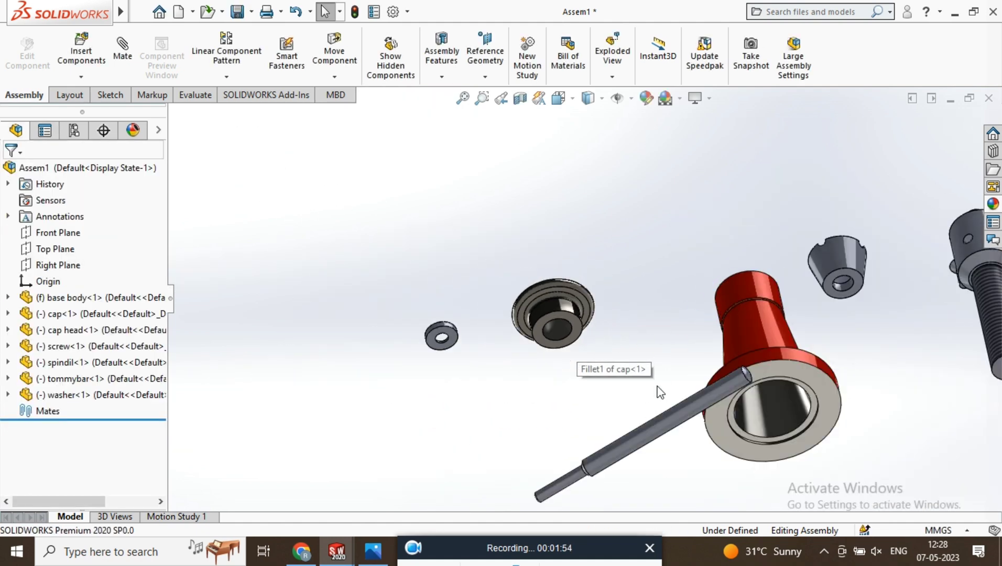
{"action": "middle_click_drag", "start_coordinate": [744, 313], "coordinate": [657, 408]}
{"action": "scroll", "coordinate": [633, 257], "scroll_direction": "down", "scroll_amount": 4}
{"action": "left_click", "coordinate": [550, 179]}
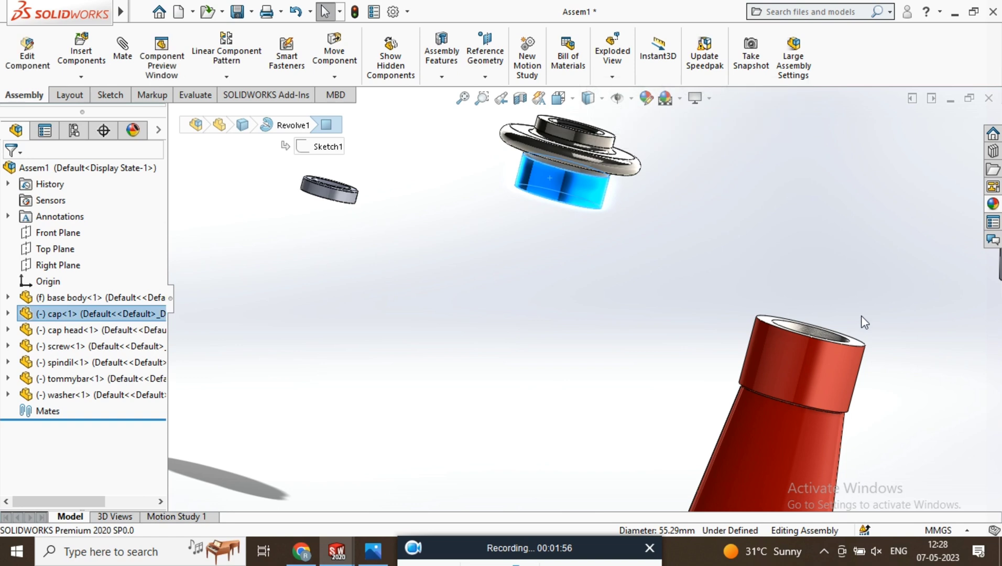
{"action": "scroll", "coordinate": [813, 332], "scroll_direction": "down", "scroll_amount": 2}
{"action": "scroll", "coordinate": [813, 332], "scroll_direction": "down", "scroll_amount": 2}
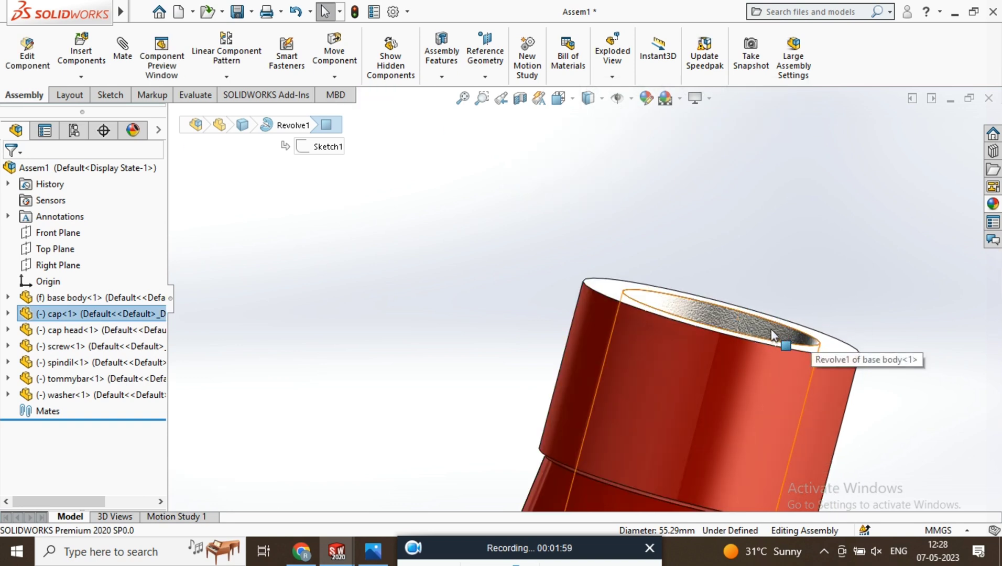
{"action": "left_click", "coordinate": [771, 334]}
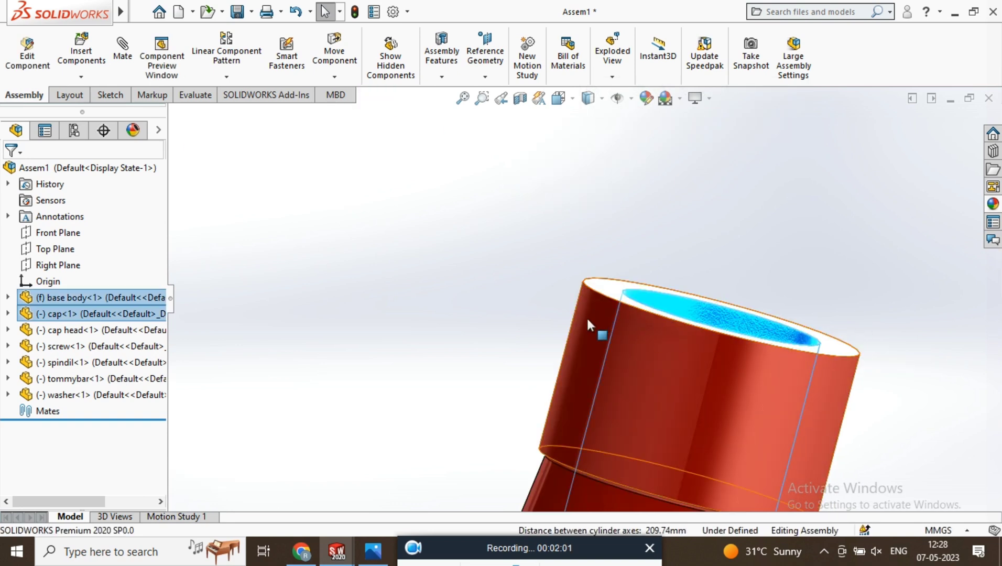
{"action": "scroll", "coordinate": [414, 217], "scroll_direction": "up", "scroll_amount": 5}
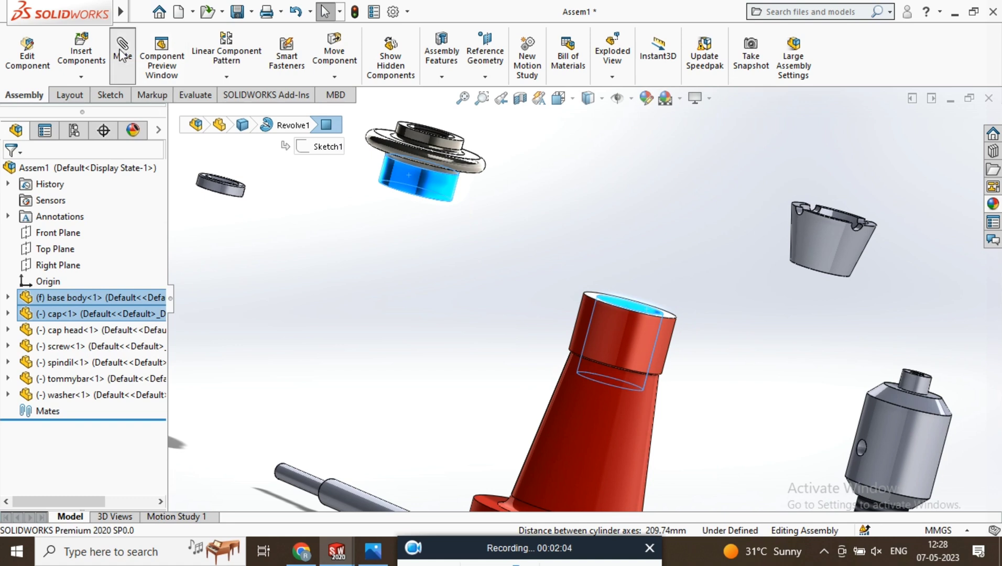
{"action": "left_click", "coordinate": [121, 54]}
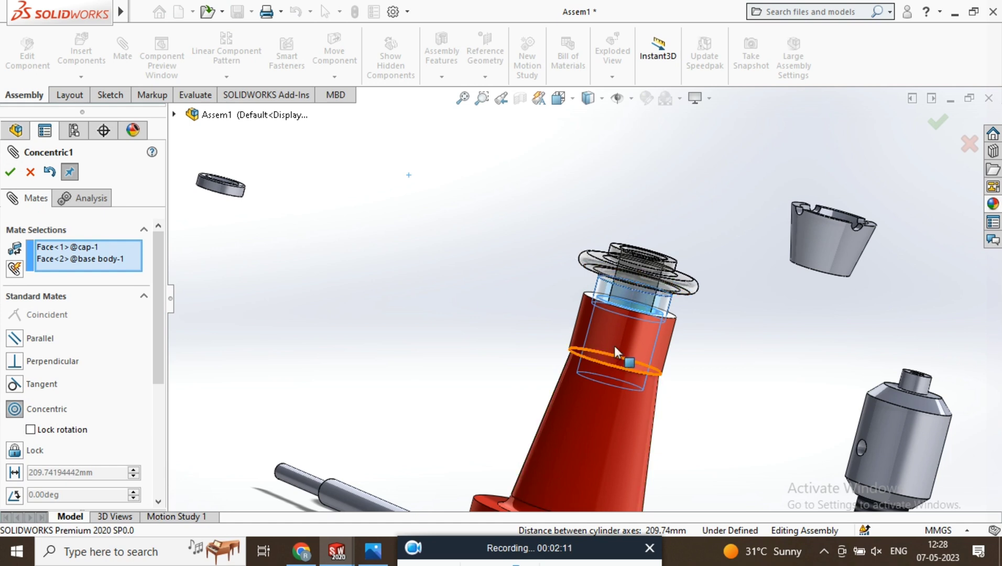
{"action": "left_click", "coordinate": [11, 172]}
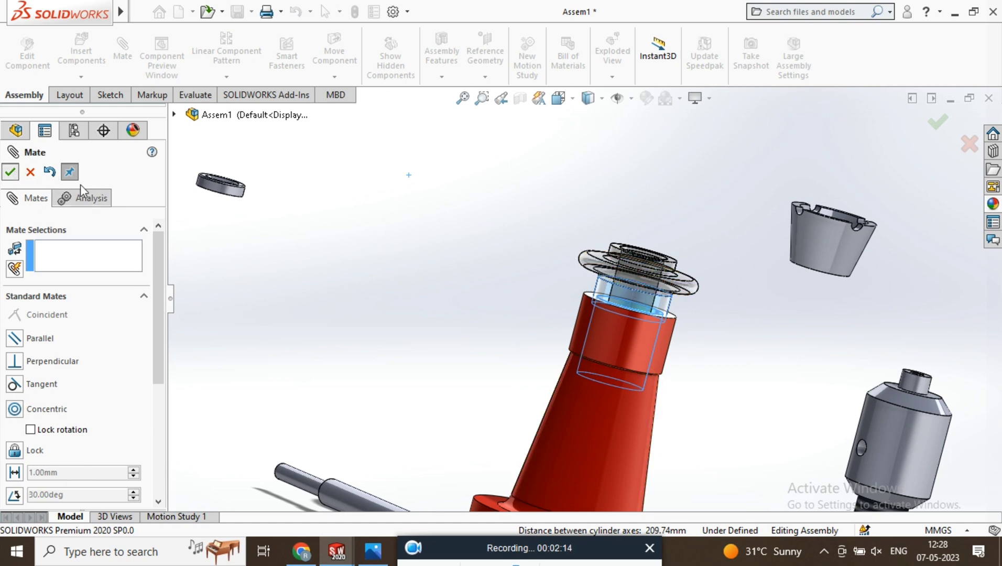
- Move the cap along its axis clear of the base body and exit the Mate command
{"action": "left_click", "coordinate": [618, 282]}
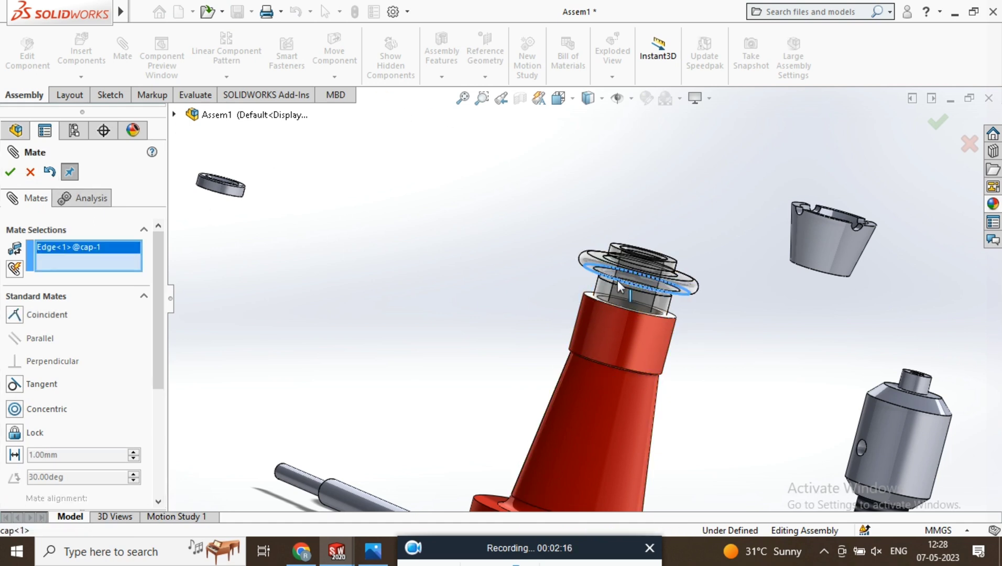
{"action": "left_click_drag", "start_coordinate": [618, 280], "coordinate": [724, 317]}
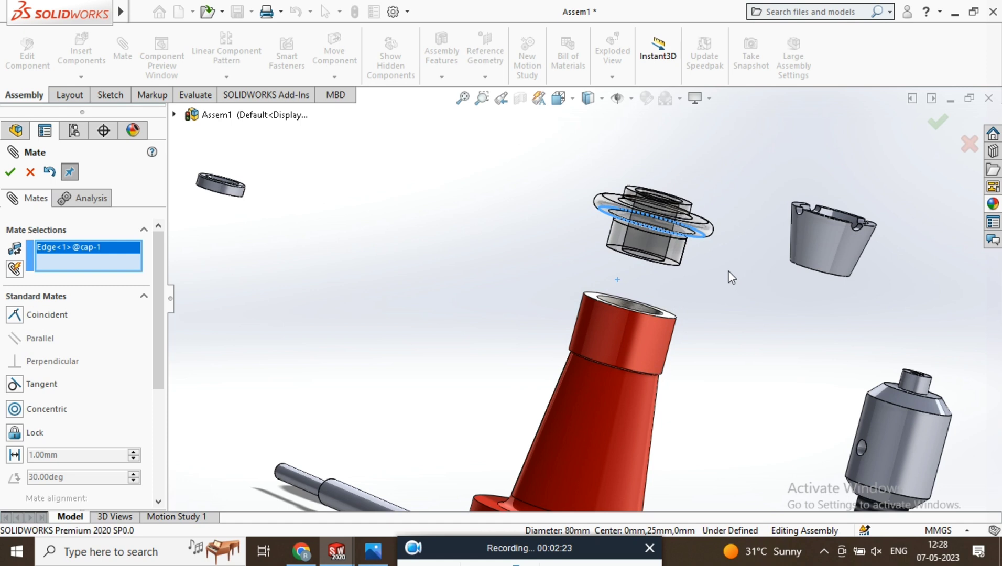
{"action": "middle_click_drag", "start_coordinate": [700, 278], "coordinate": [767, 298]}
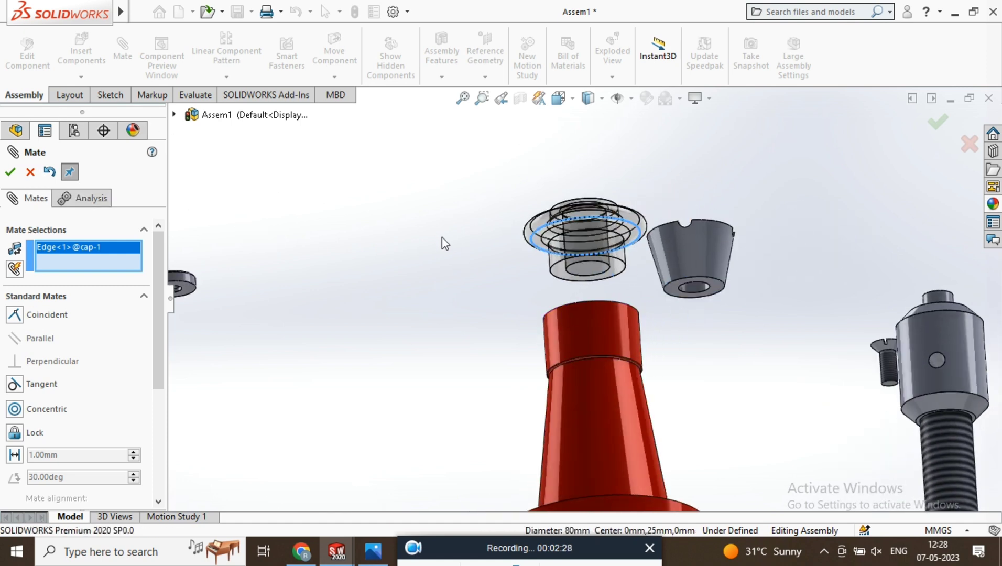
{"action": "left_click", "coordinate": [30, 171]}
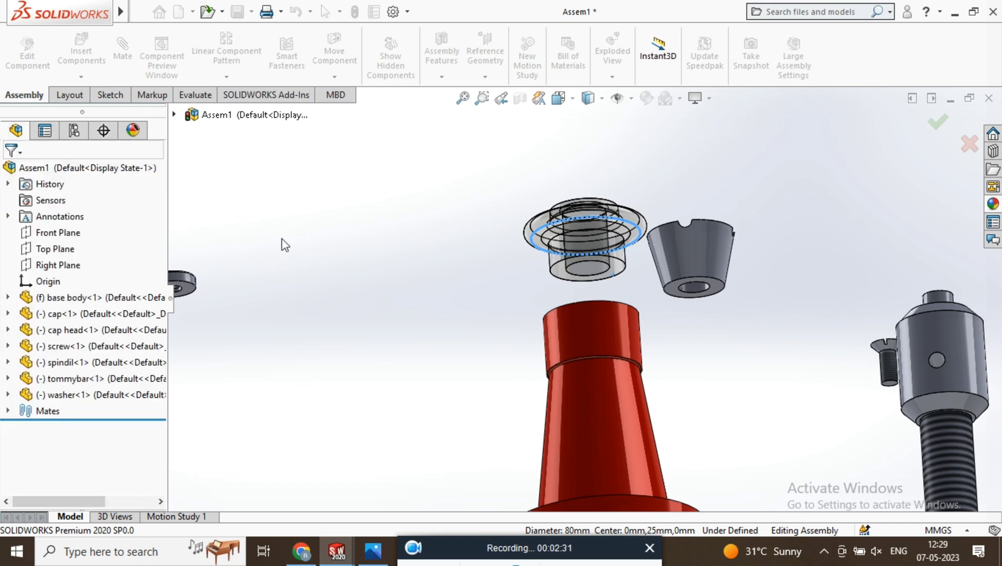
- Add a coincident mate between the underside of the cap's flange and the upper ring face of the base body
{"action": "scroll", "coordinate": [586, 253], "scroll_direction": "down", "scroll_amount": 5}
{"action": "middle_click_drag", "start_coordinate": [600, 252], "coordinate": [634, 250]}
{"action": "left_click", "coordinate": [634, 250]}
{"action": "mouse_move", "coordinate": [578, 280]}
{"action": "middle_mouse_down"}
{"action": "mouse_move", "coordinate": [521, 483]}
{"action": "mouse_move", "coordinate": [514, 403]}
{"action": "middle_mouse_up"}
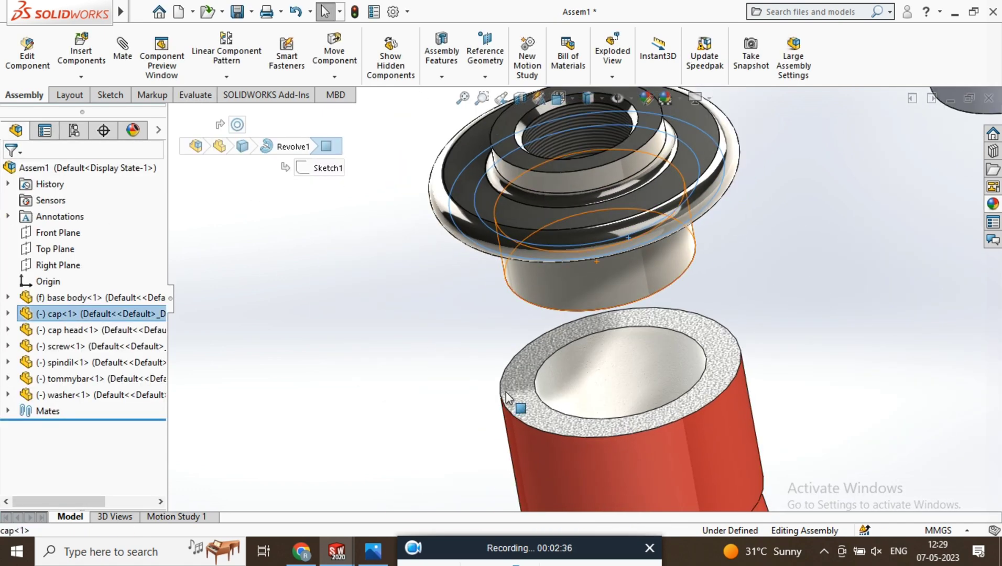
{"action": "left_click", "coordinate": [522, 391], "text": "ctrl"}
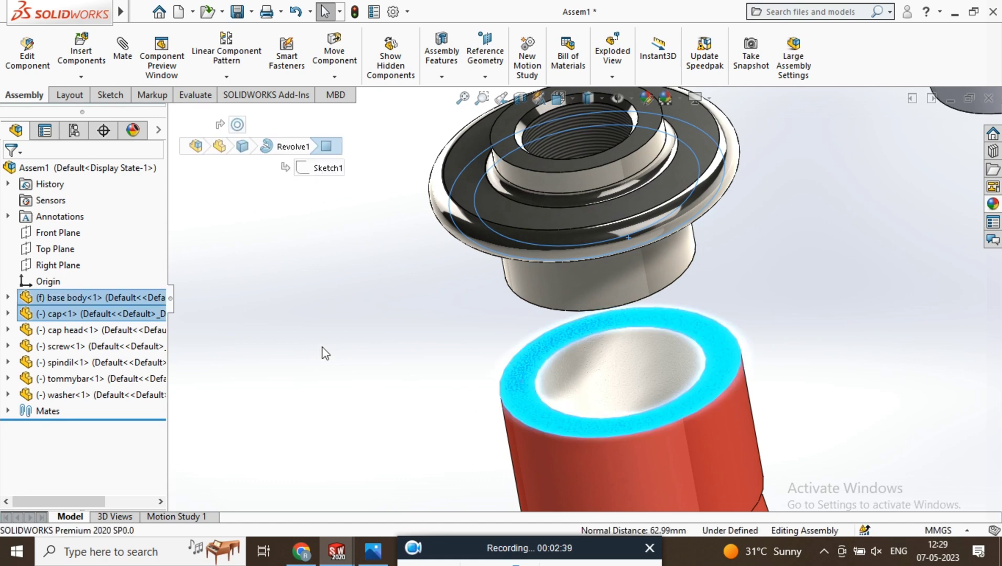
{"action": "left_click", "coordinate": [121, 64]}
{"action": "left_click", "coordinate": [10, 171]}
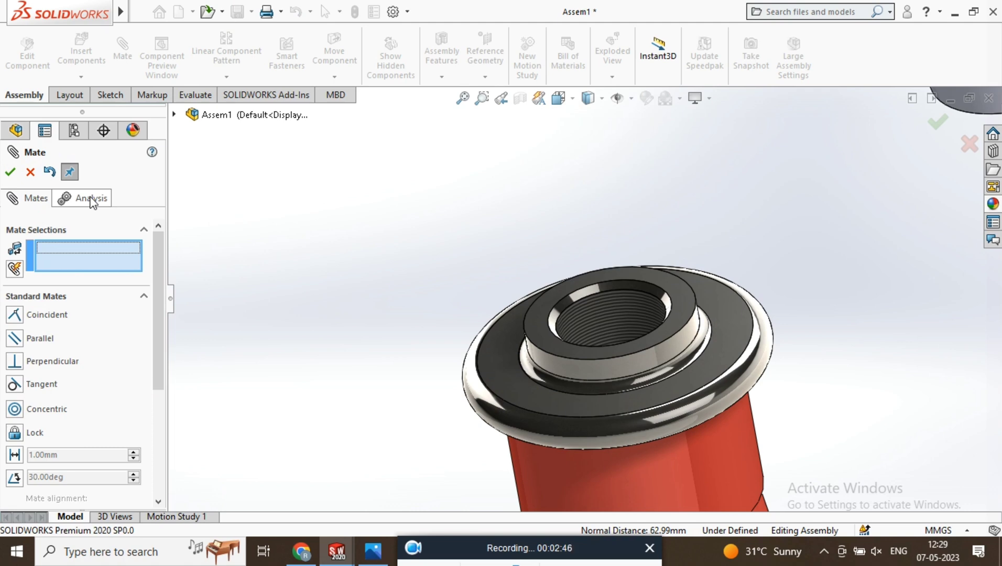
- Inspect the cap's fit on the base body, and switch to the image viewer to examine the screw jack drawing and parts list
{"action": "scroll", "coordinate": [677, 333], "scroll_direction": "up", "scroll_amount": 3}
{"action": "scroll", "coordinate": [677, 333], "scroll_direction": "down", "scroll_amount": 4}
{"action": "mouse_move", "coordinate": [677, 333]}
{"action": "middle_mouse_down"}
{"action": "mouse_move", "coordinate": [754, 352]}
{"action": "mouse_move", "coordinate": [678, 248]}
{"action": "mouse_move", "coordinate": [681, 319]}
{"action": "middle_mouse_up"}
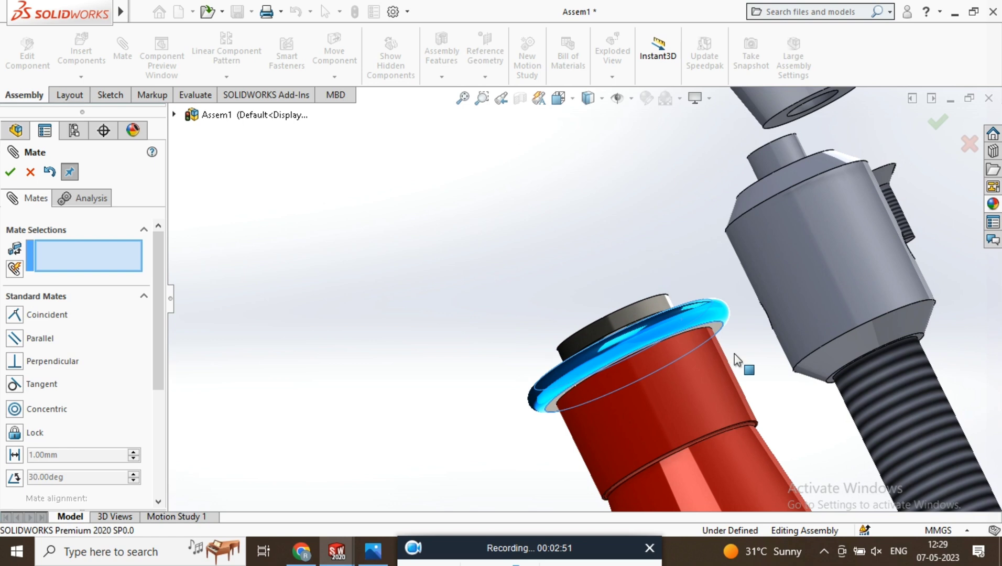
{"action": "scroll", "coordinate": [703, 251], "scroll_direction": "down", "scroll_amount": 6}
{"action": "middle_click_drag", "start_coordinate": [704, 250], "coordinate": [722, 279]}
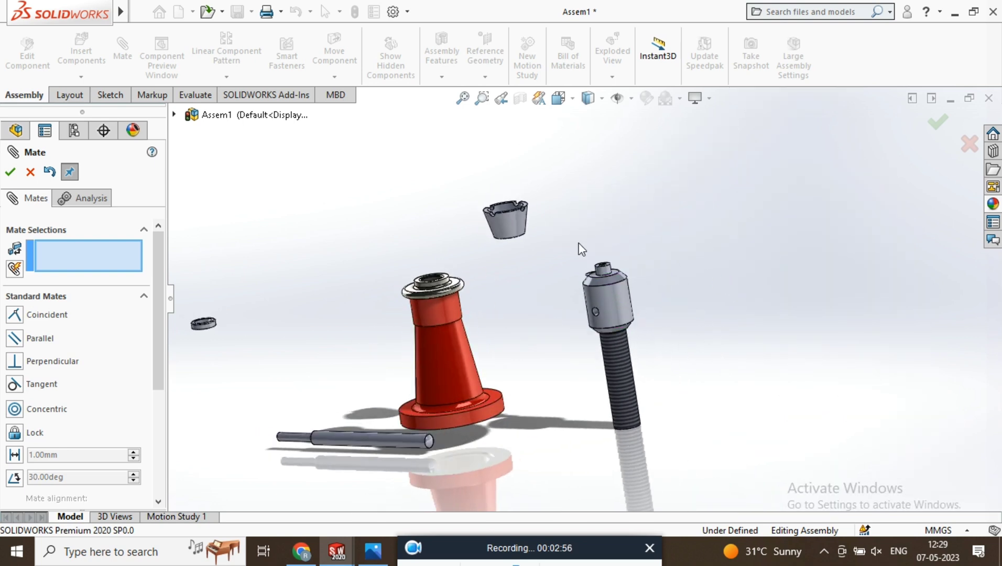
{"action": "middle_click_drag", "start_coordinate": [647, 369], "coordinate": [506, 265], "text": "ctrl"}
{"action": "left_click", "coordinate": [374, 551]}
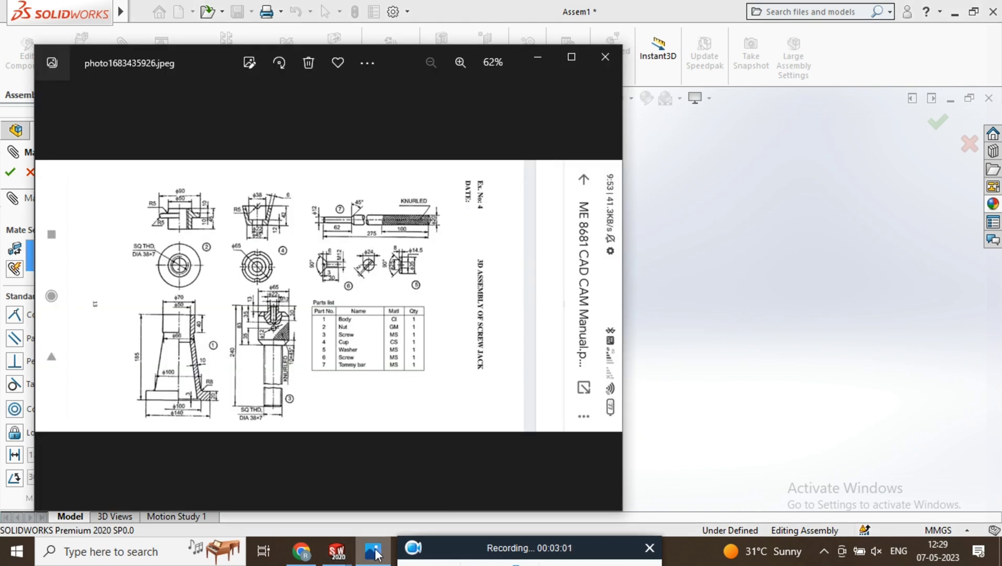
{"action": "scroll", "coordinate": [291, 343], "scroll_direction": "up", "scroll_amount": 3}
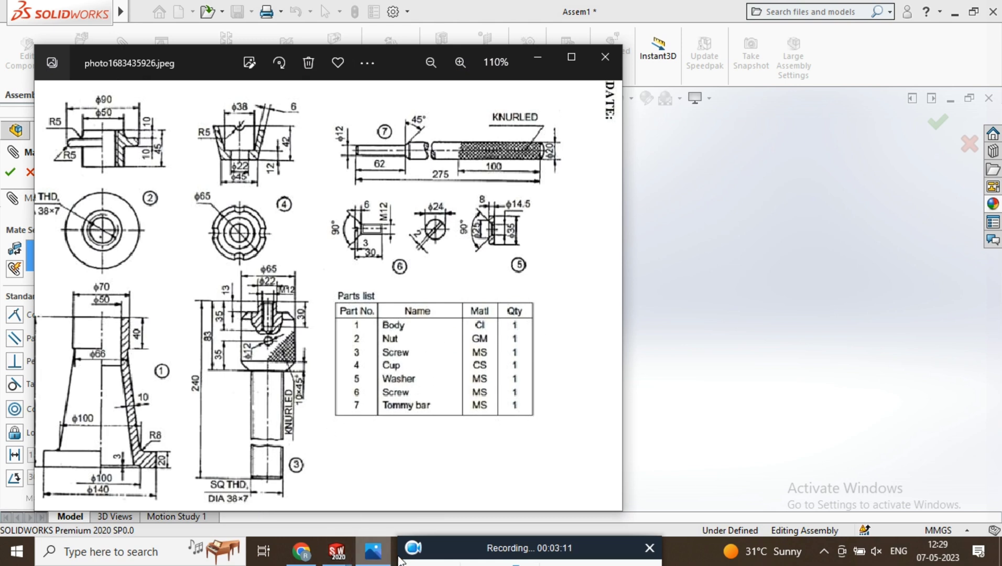
- Return to the assembly and add a concentric mate between the spindle's threaded cylindrical face and the cap's inner bore
{"action": "left_click", "coordinate": [656, 315]}
{"action": "scroll", "coordinate": [629, 220], "scroll_direction": "down", "scroll_amount": 3}
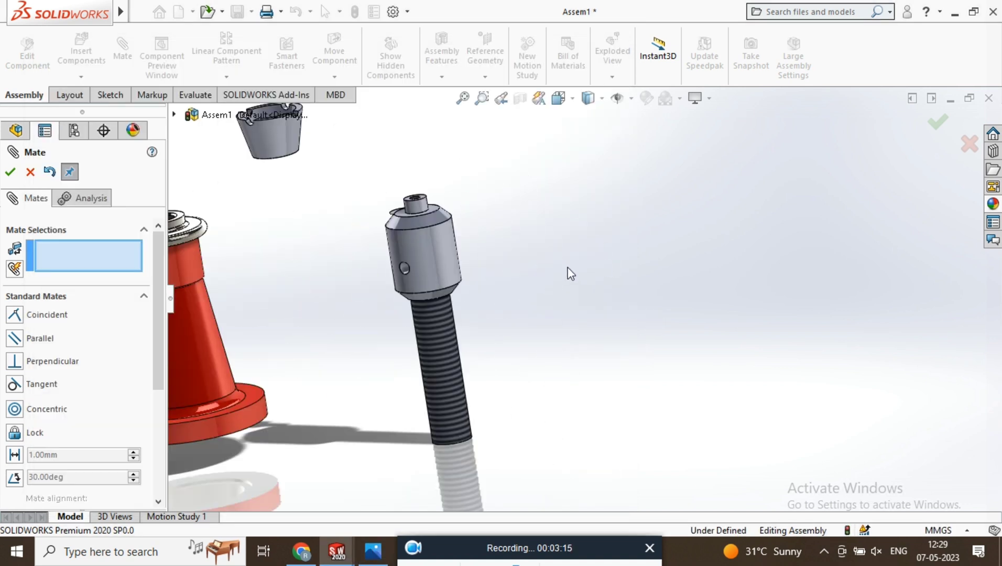
{"action": "left_click", "coordinate": [438, 338]}
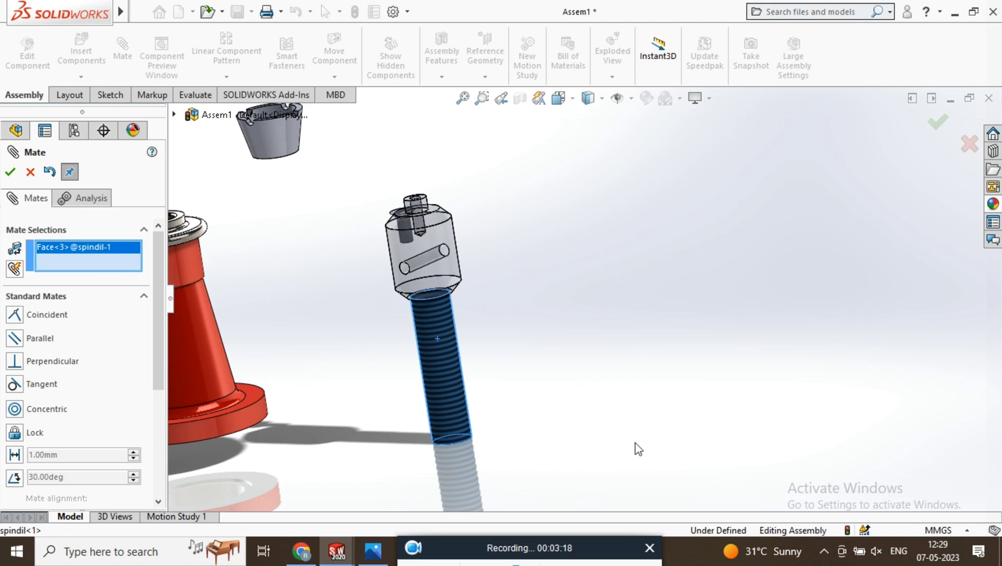
{"action": "scroll", "coordinate": [550, 329], "scroll_direction": "up", "scroll_amount": 3}
{"action": "scroll", "coordinate": [477, 251], "scroll_direction": "down", "scroll_amount": 2}
{"action": "scroll", "coordinate": [478, 251], "scroll_direction": "down", "scroll_amount": 4}
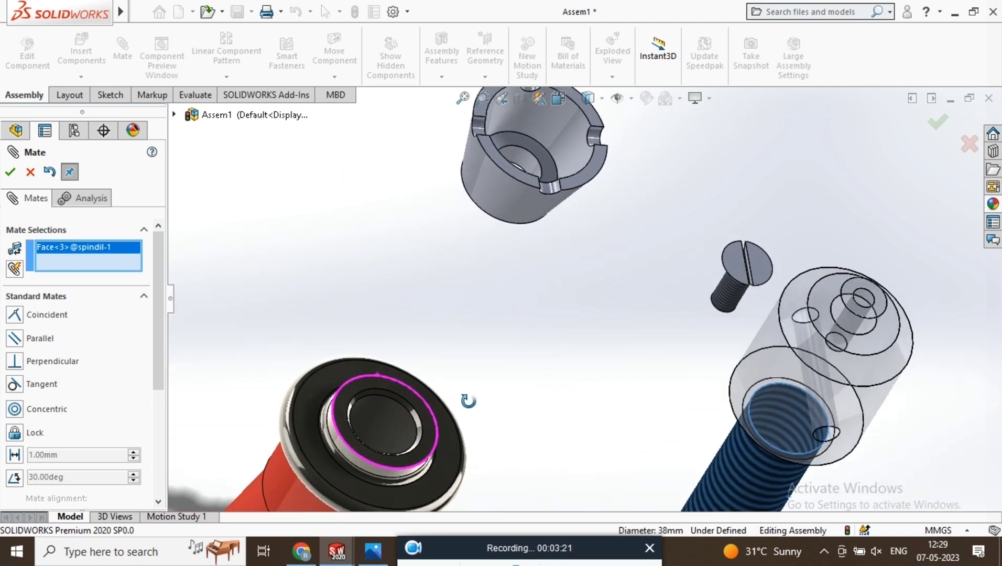
{"action": "scroll", "coordinate": [467, 398], "scroll_direction": "up", "scroll_amount": 1}
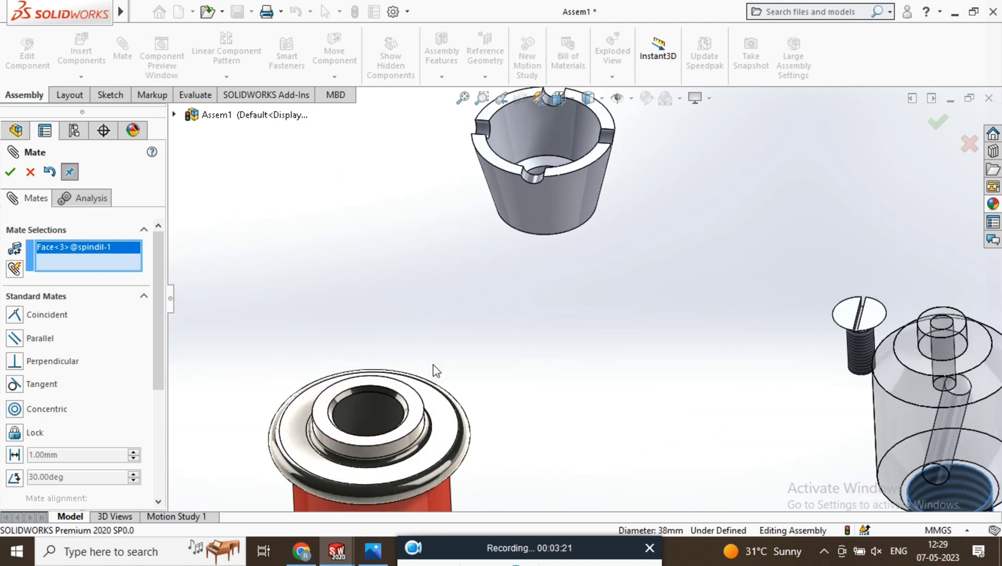
{"action": "left_click", "coordinate": [374, 404]}
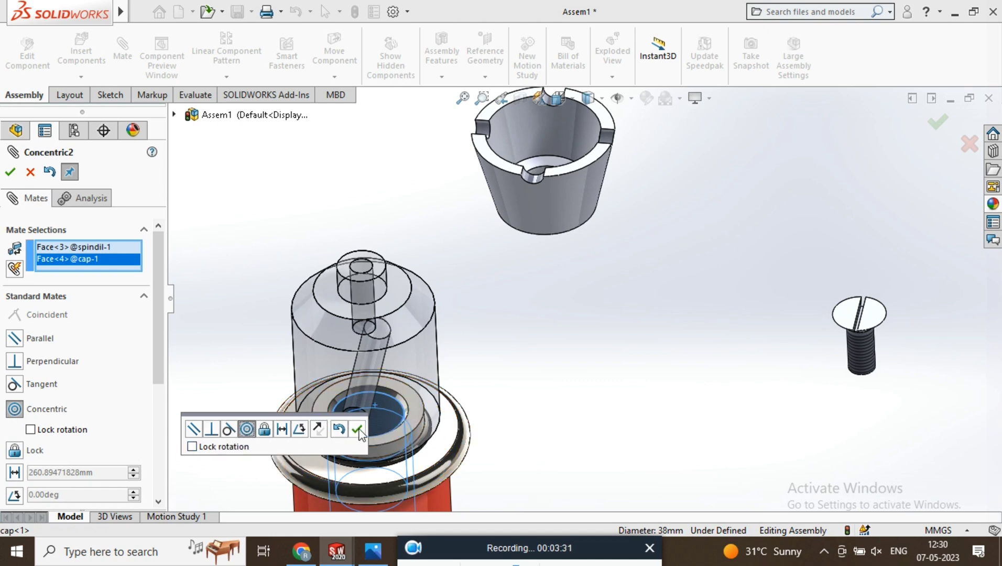
{"action": "left_click", "coordinate": [358, 429]}
- Move the spindle up along its axis so its head stands clear above the cap
{"action": "middle_click_drag", "start_coordinate": [415, 426], "coordinate": [350, 332]}
{"action": "left_click_drag", "start_coordinate": [350, 332], "coordinate": [327, 176]}
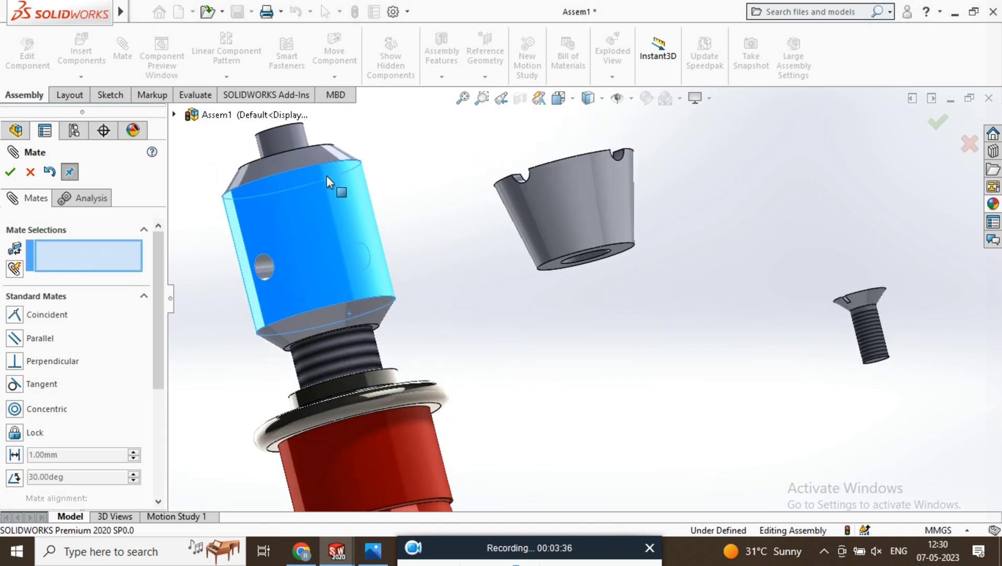
{"action": "scroll", "coordinate": [459, 342], "scroll_direction": "up", "scroll_amount": 5}
{"action": "middle_click_drag", "start_coordinate": [459, 343], "coordinate": [603, 366]}
{"action": "scroll", "coordinate": [577, 315], "scroll_direction": "up", "scroll_amount": 5}
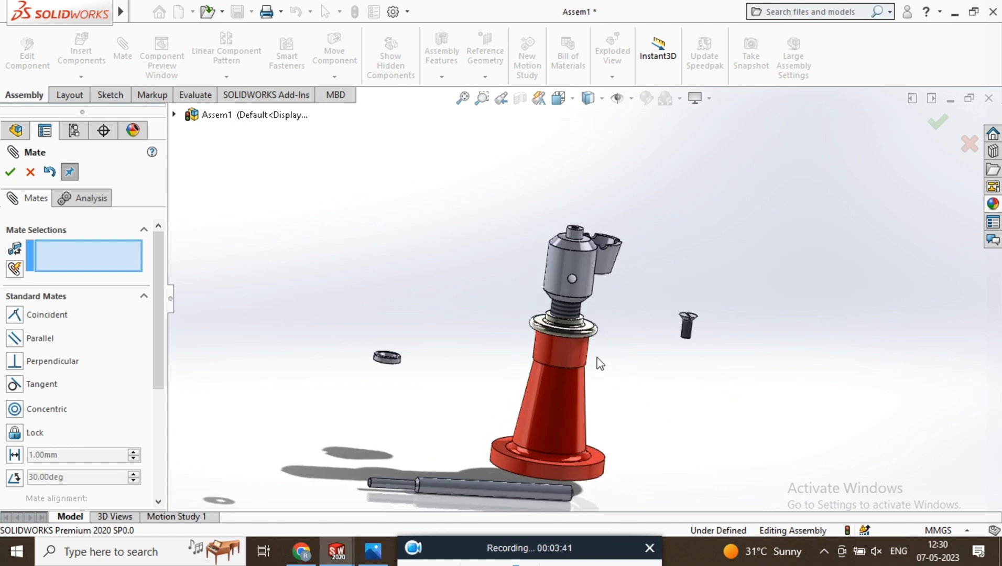
- Add a concentric mate between the cap head's bottom hole and the spindle's top pin, lowering the spindle clear of the cap head
{"action": "middle_click_drag", "start_coordinate": [551, 278], "coordinate": [554, 214]}
{"action": "scroll", "coordinate": [652, 267], "scroll_direction": "down", "scroll_amount": 4}
{"action": "scroll", "coordinate": [550, 325], "scroll_direction": "down", "scroll_amount": 3}
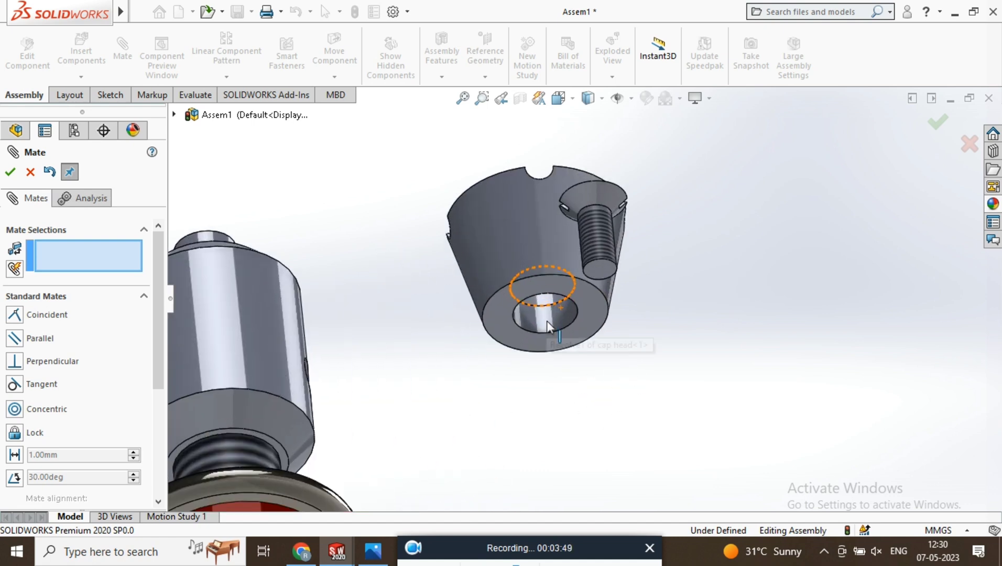
{"action": "left_click", "coordinate": [547, 316]}
{"action": "middle_click_drag", "start_coordinate": [547, 316], "coordinate": [462, 310]}
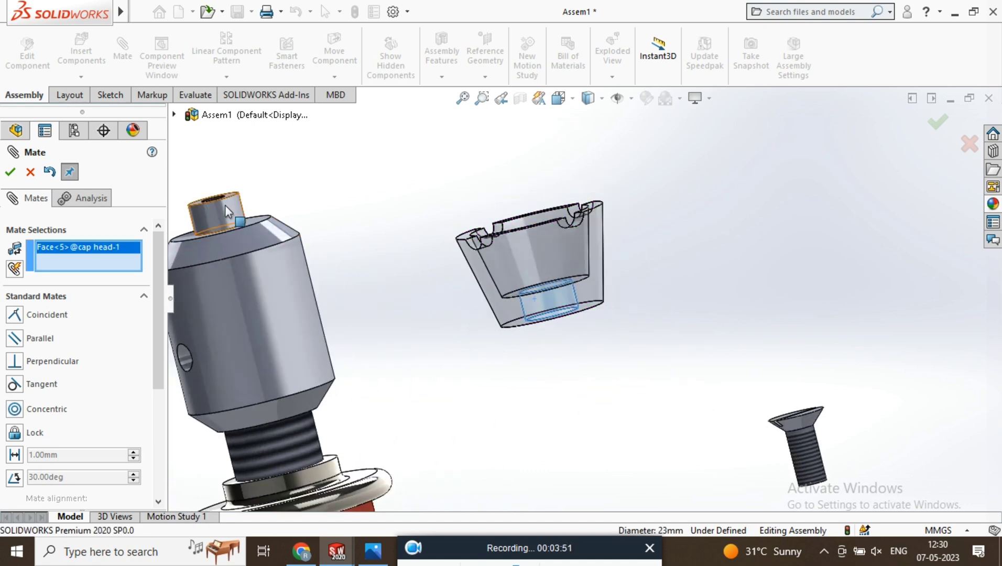
{"action": "left_click", "coordinate": [221, 209]}
{"action": "scroll", "coordinate": [372, 289], "scroll_direction": "up", "scroll_amount": 5}
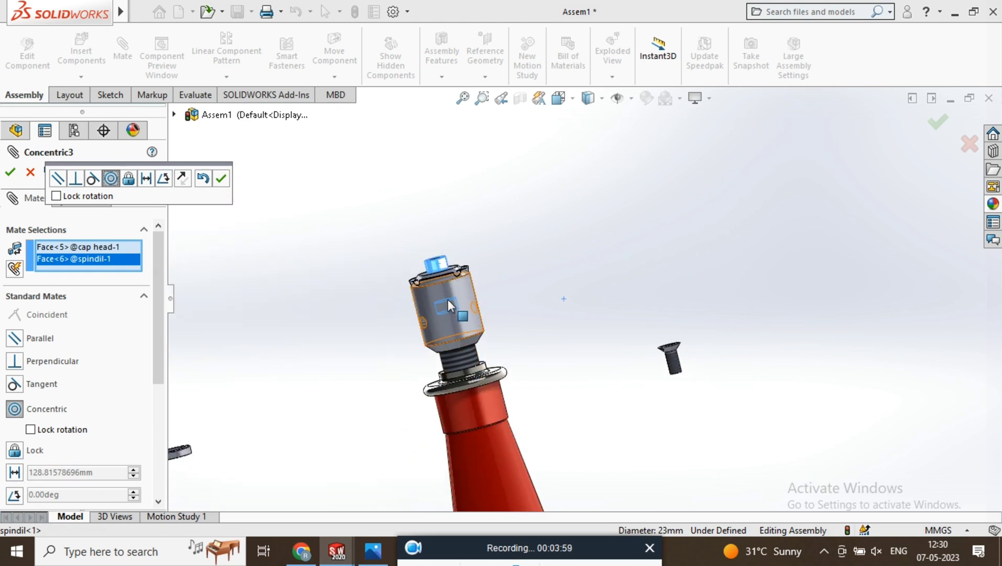
{"action": "left_click_drag", "start_coordinate": [448, 300], "coordinate": [444, 220]}
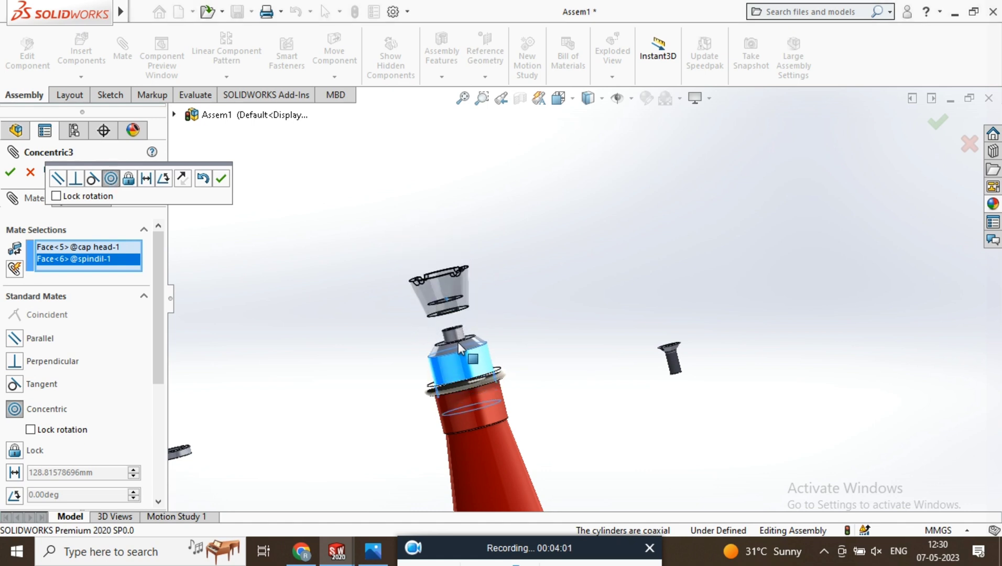
{"action": "middle_click_drag", "start_coordinate": [459, 285], "coordinate": [488, 301]}
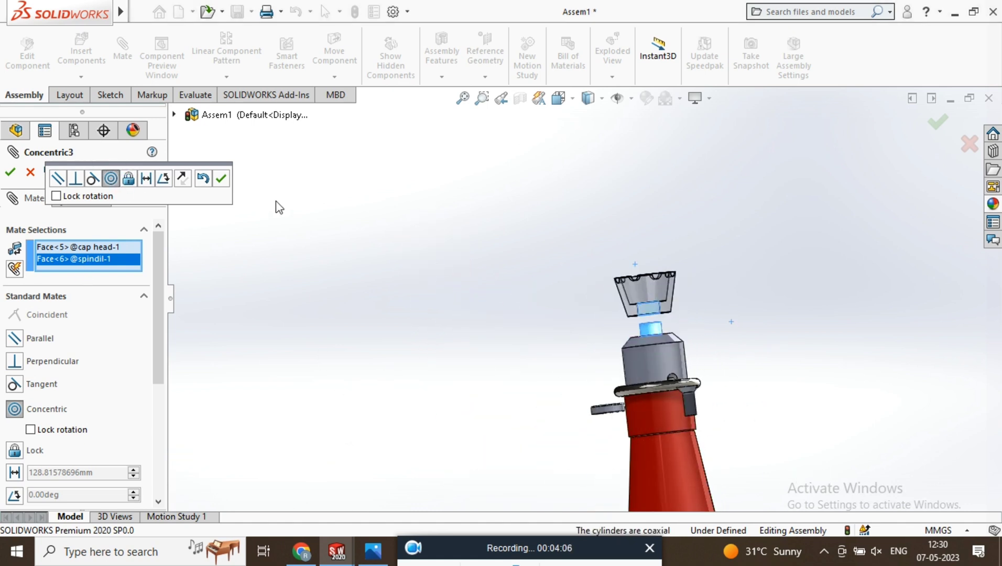
{"action": "left_click", "coordinate": [225, 182]}
- Add a coincident mate between the spindle's flat shoulder around the top pin and the underside of the cap head
{"action": "scroll", "coordinate": [693, 336], "scroll_direction": "down", "scroll_amount": 10}
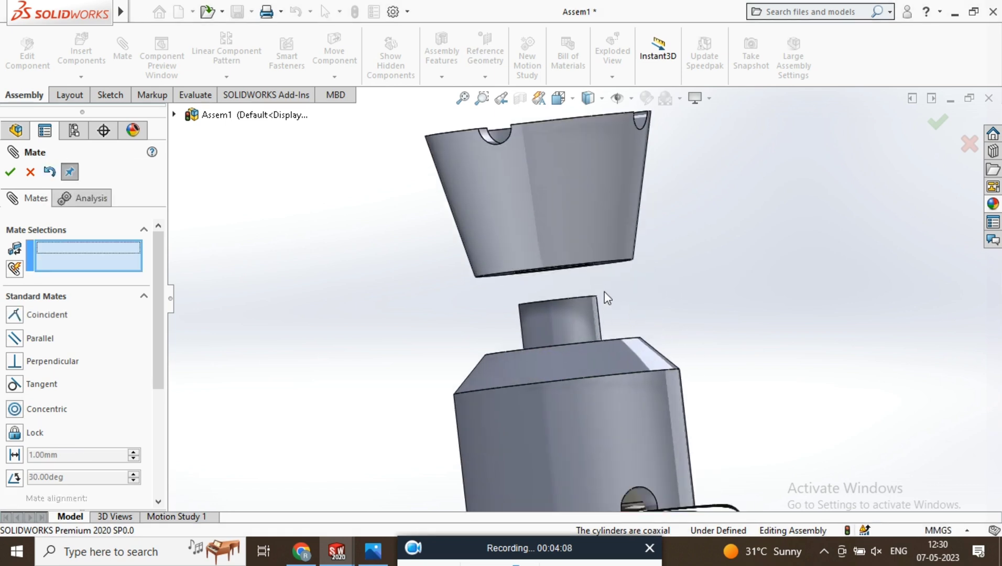
{"action": "left_click", "coordinate": [564, 354]}
{"action": "middle_click_drag", "start_coordinate": [565, 354], "coordinate": [566, 260]}
{"action": "left_click", "coordinate": [565, 265]}
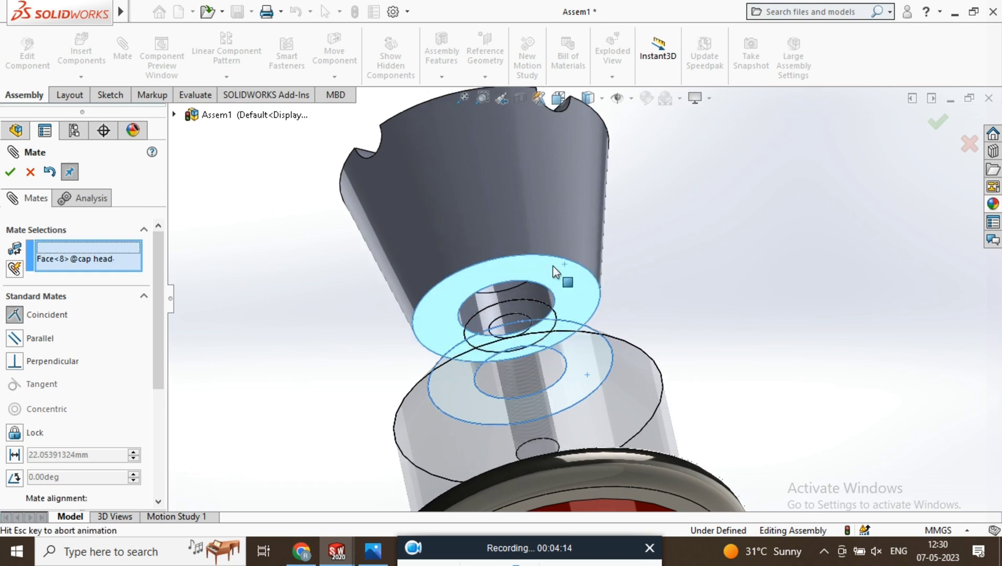
{"action": "left_click", "coordinate": [297, 224]}
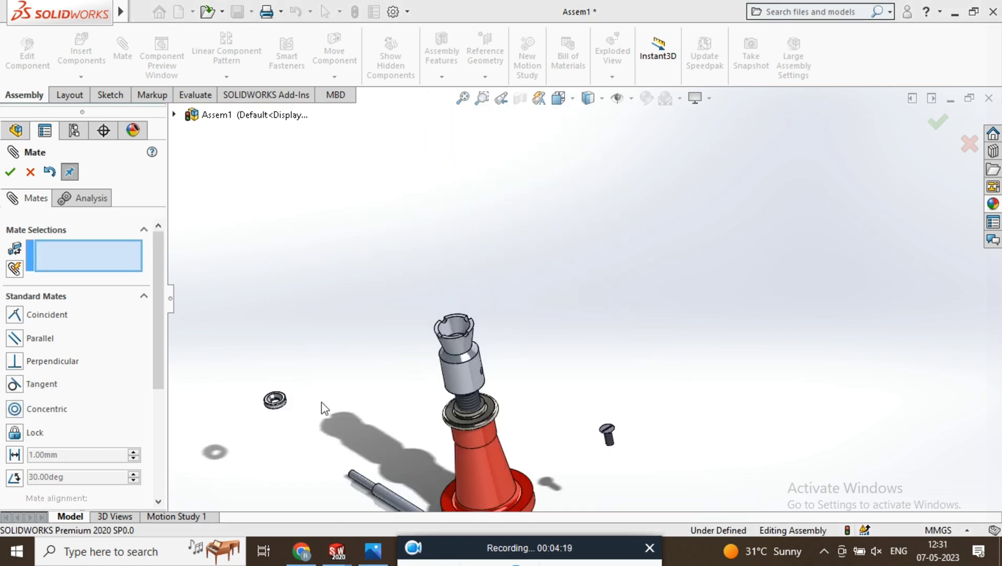
- Add a concentric mate between the washer's outer cylindrical face and the threaded hole in the spindle's top pin
{"action": "scroll", "coordinate": [274, 403], "scroll_direction": "up", "scroll_amount": 3}
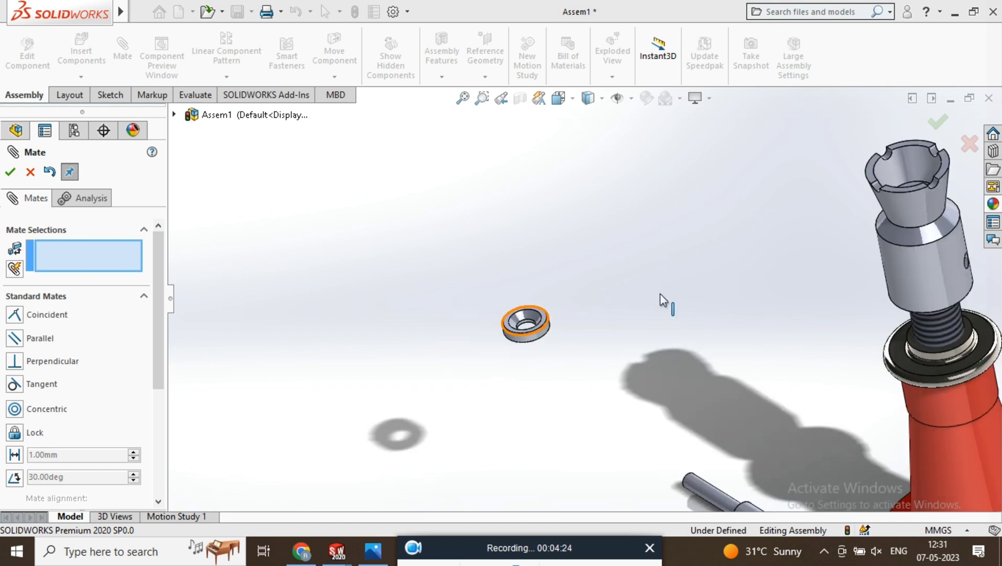
{"action": "scroll", "coordinate": [459, 320], "scroll_direction": "down", "scroll_amount": 3}
{"action": "left_click", "coordinate": [417, 350]}
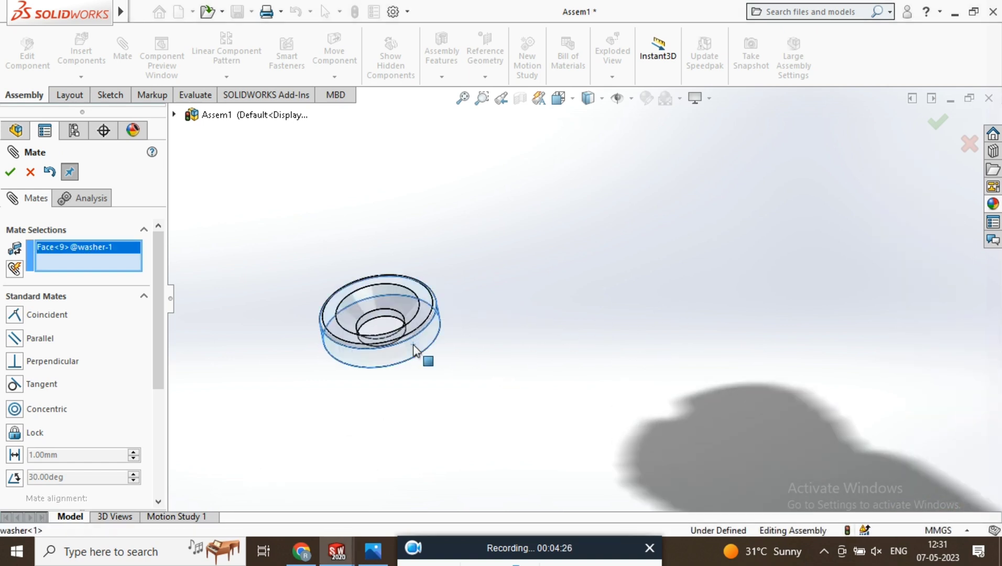
{"action": "scroll", "coordinate": [287, 316], "scroll_direction": "up", "scroll_amount": 4}
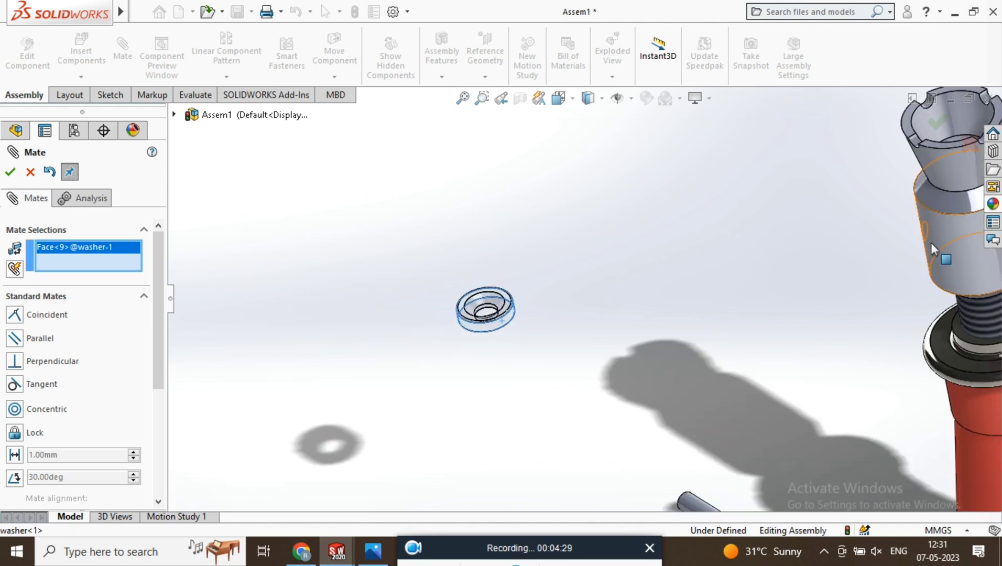
{"action": "scroll", "coordinate": [937, 168], "scroll_direction": "up", "scroll_amount": 3}
{"action": "scroll", "coordinate": [704, 405], "scroll_direction": "down", "scroll_amount": 5}
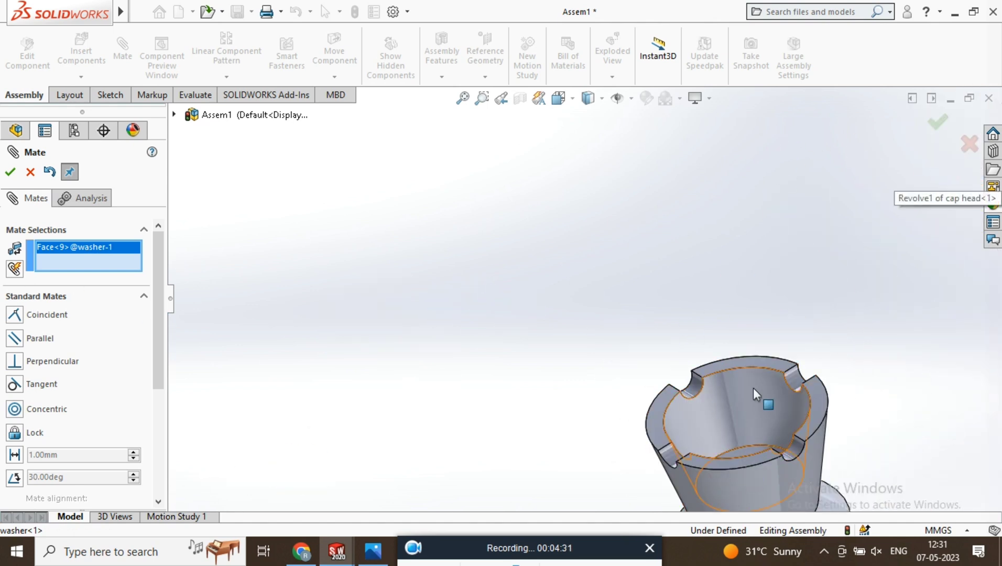
{"action": "scroll", "coordinate": [759, 397], "scroll_direction": "up", "scroll_amount": 2}
{"action": "middle_click_drag", "start_coordinate": [683, 354], "coordinate": [679, 385]}
{"action": "scroll", "coordinate": [679, 384], "scroll_direction": "down", "scroll_amount": 6}
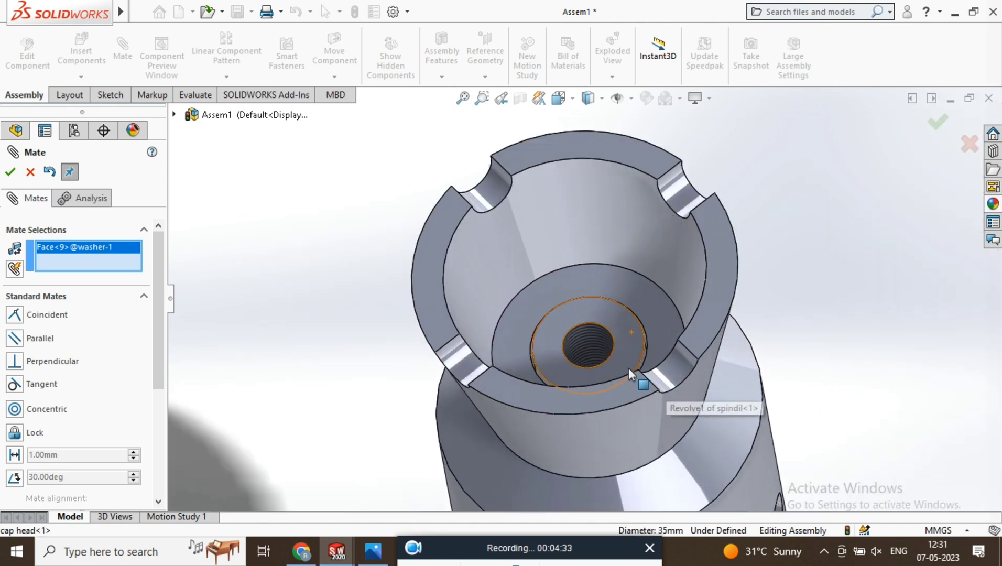
{"action": "left_click", "coordinate": [586, 341]}
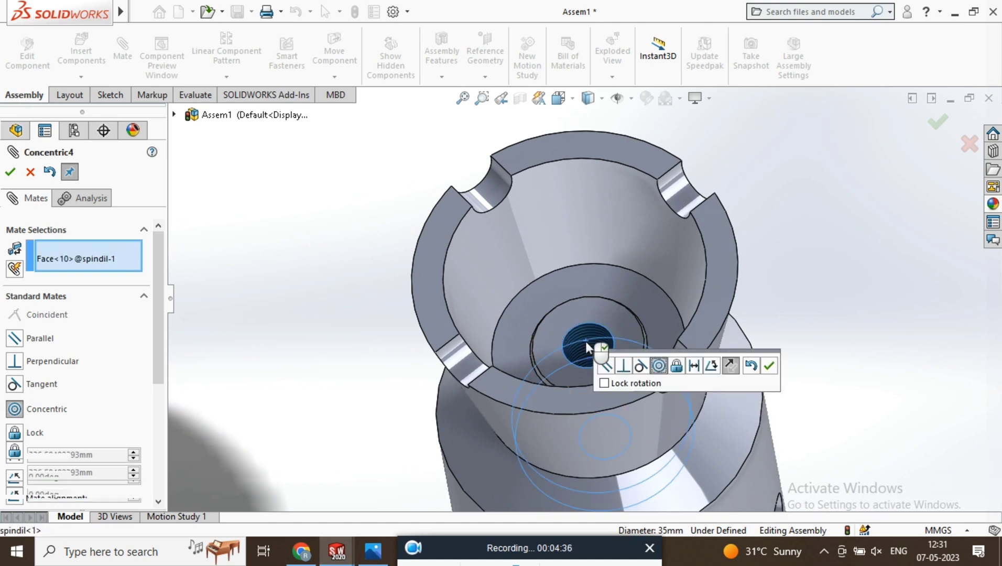
{"action": "scroll", "coordinate": [477, 301], "scroll_direction": "up", "scroll_amount": 5}
{"action": "middle_click_drag", "start_coordinate": [557, 283], "coordinate": [585, 167]}
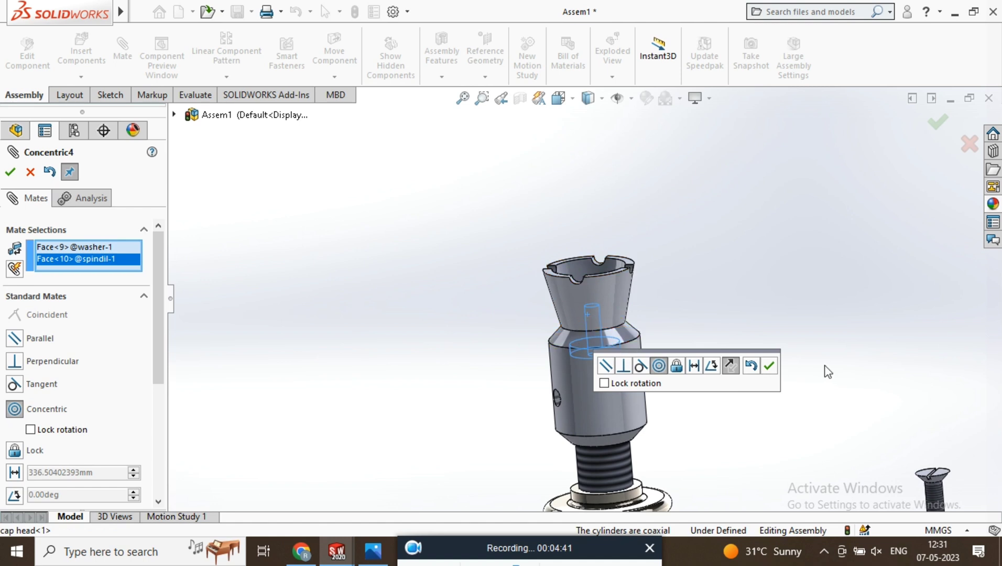
{"action": "left_click", "coordinate": [769, 367]}
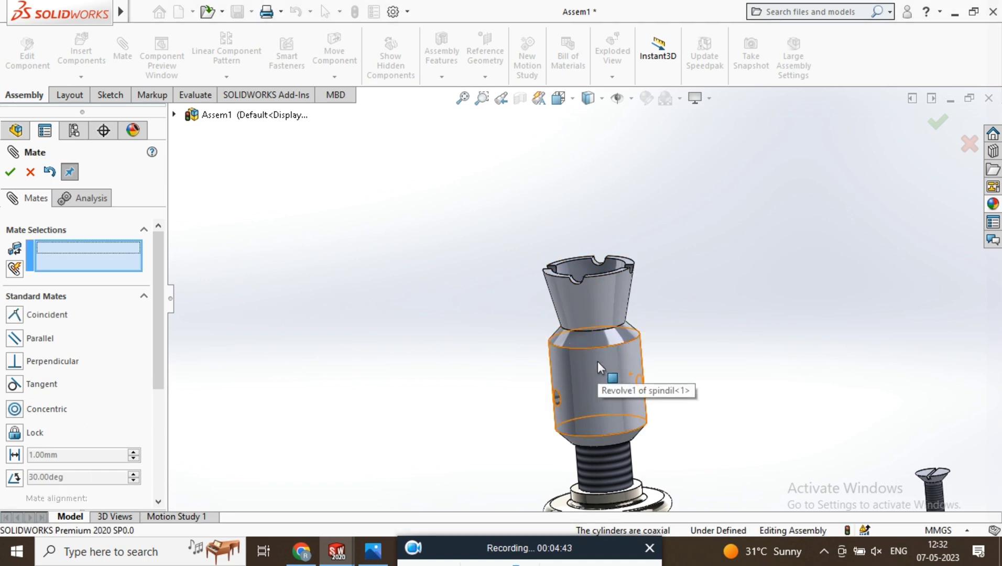
{"action": "right_click", "coordinate": [598, 361]}
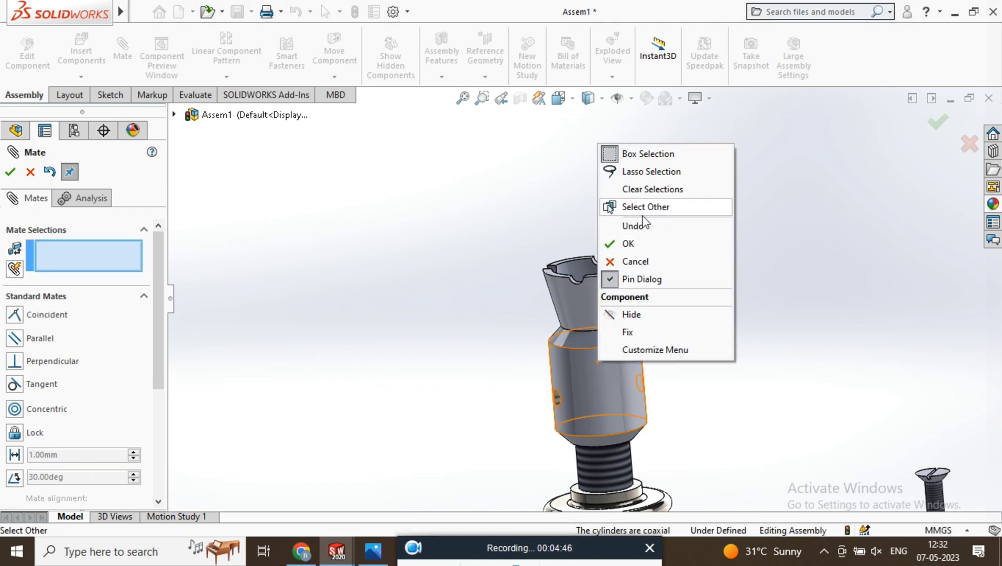
{"action": "left_click", "coordinate": [758, 385]}
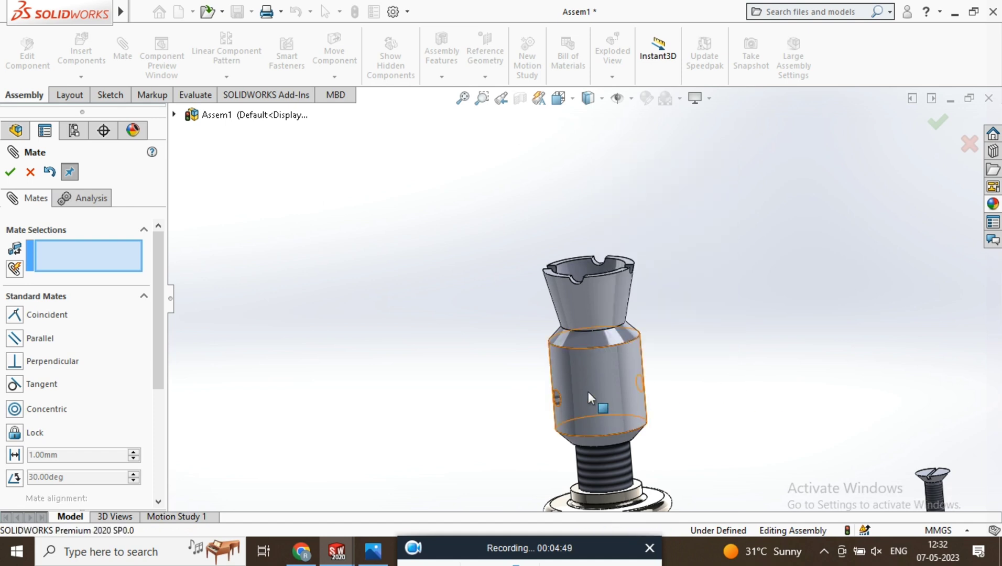
{"action": "left_click", "coordinate": [597, 372]}
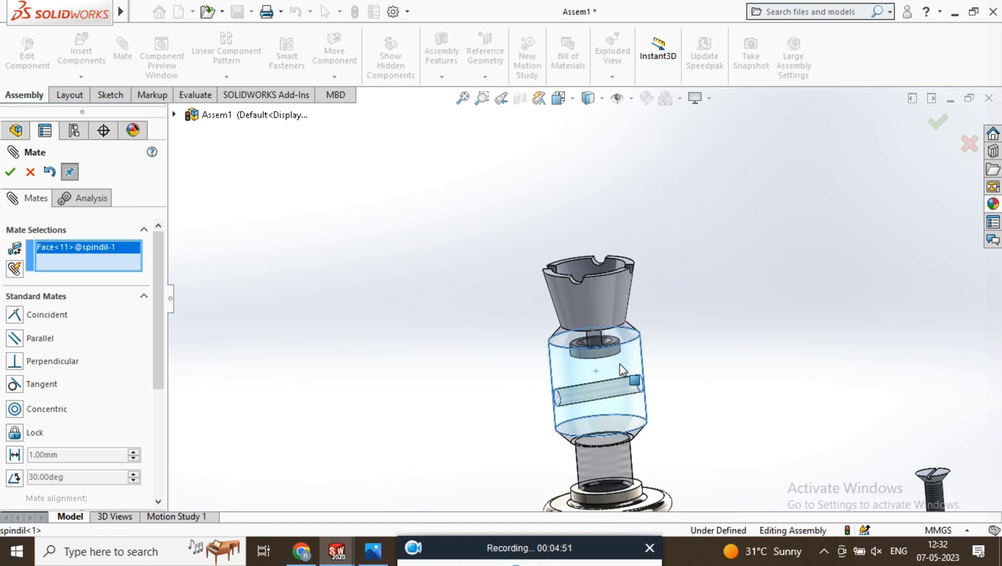
- Exit the Mate command, and move the spindle down and the washer up along their common axis until the washer clears the cap head
{"action": "left_click", "coordinate": [28, 172]}
{"action": "left_click_drag", "start_coordinate": [626, 376], "coordinate": [662, 545]}
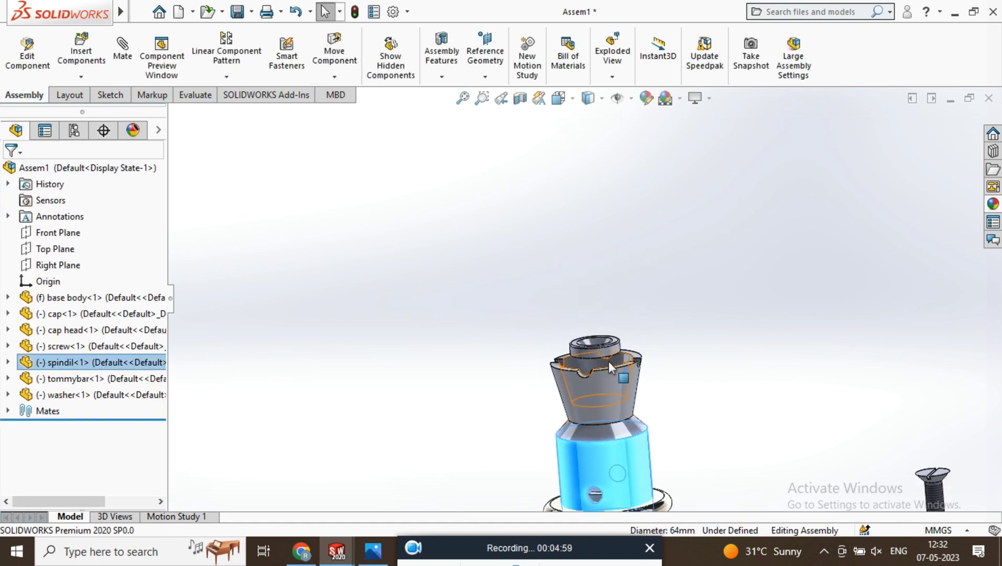
{"action": "scroll", "coordinate": [644, 384], "scroll_direction": "down", "scroll_amount": 5}
{"action": "mouse_move", "coordinate": [603, 310]}
{"action": "middle_mouse_down"}
{"action": "mouse_move", "coordinate": [599, 326]}
{"action": "mouse_move", "coordinate": [585, 304]}
{"action": "middle_mouse_up"}
{"action": "left_click", "coordinate": [563, 254]}
{"action": "left_click_drag", "start_coordinate": [563, 254], "coordinate": [516, 123]}
{"action": "scroll", "coordinate": [599, 244], "scroll_direction": "up", "scroll_amount": 3}
{"action": "middle_click_drag", "start_coordinate": [600, 244], "coordinate": [557, 217]}
{"action": "scroll", "coordinate": [607, 262], "scroll_direction": "down", "scroll_amount": 5}
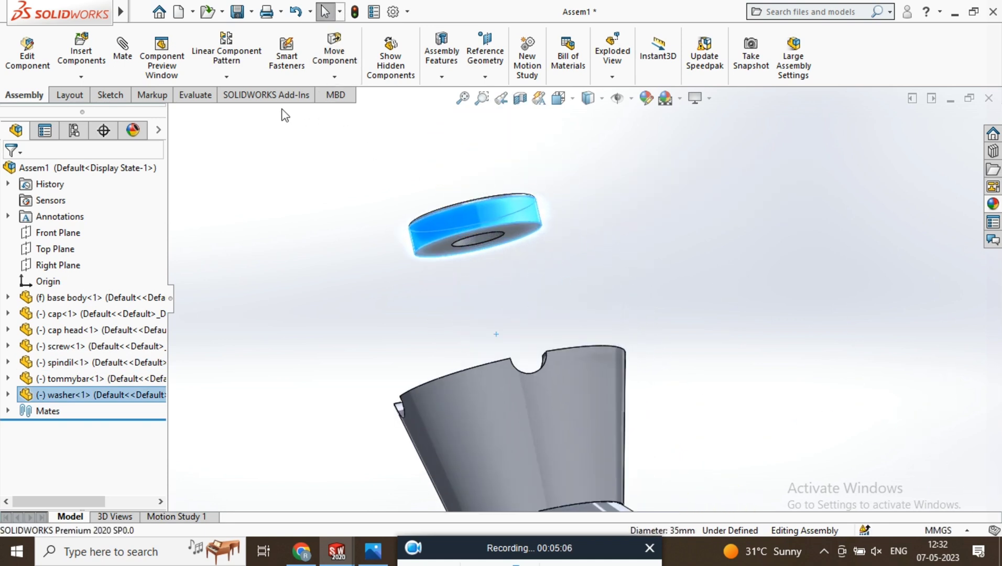
- Add a coincident mate between the washer's underside and the spindle pin's top face inside the cap head
{"action": "left_click", "coordinate": [619, 268]}
{"action": "middle_click_drag", "start_coordinate": [618, 267], "coordinate": [569, 197]}
{"action": "left_click", "coordinate": [585, 306]}
{"action": "middle_click_drag", "start_coordinate": [585, 306], "coordinate": [614, 507]}
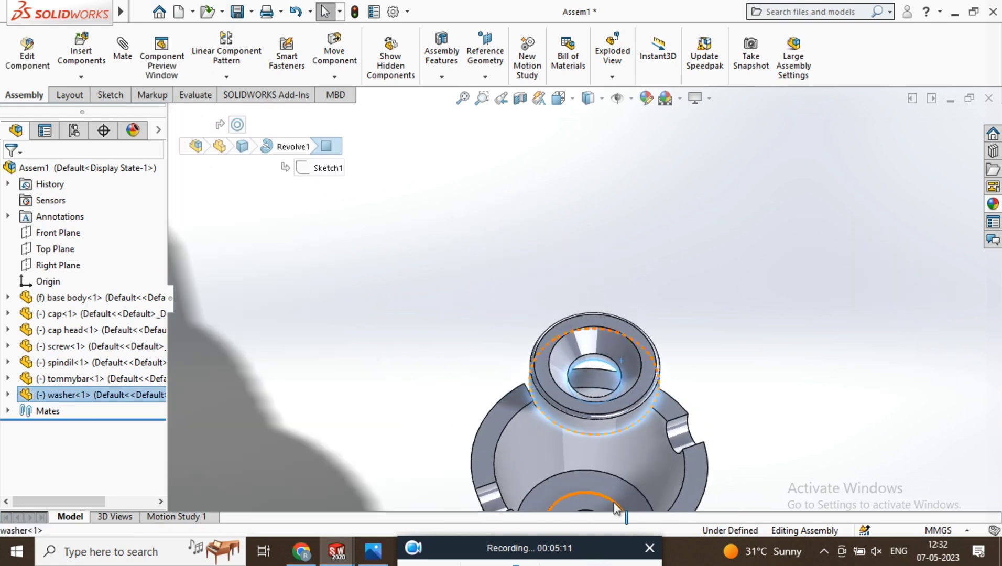
{"action": "scroll", "coordinate": [611, 382], "scroll_direction": "up", "scroll_amount": 3}
{"action": "scroll", "coordinate": [611, 380], "scroll_direction": "down", "scroll_amount": 6}
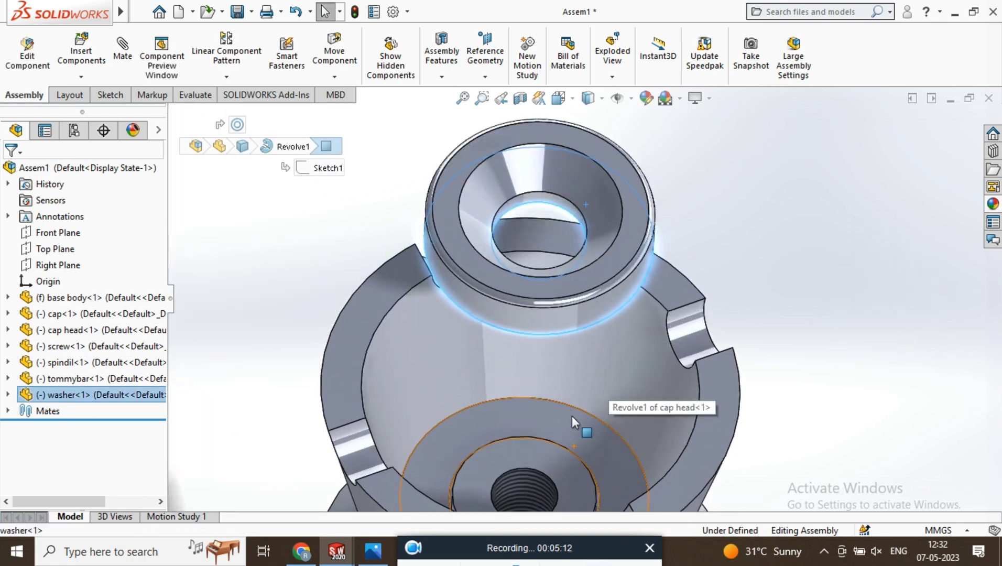
{"action": "left_click", "coordinate": [549, 452], "text": "ctrl"}
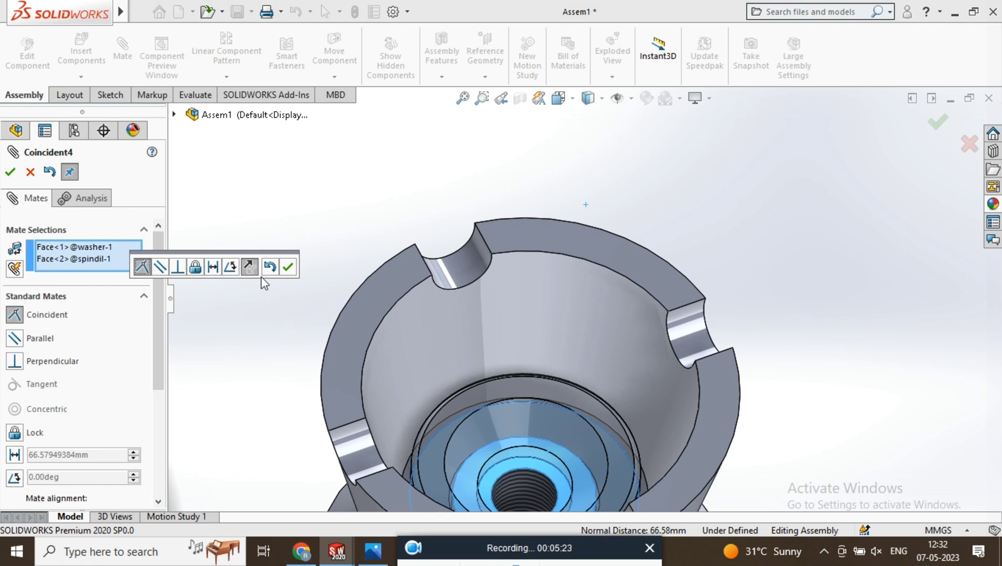
{"action": "left_click", "coordinate": [289, 267]}
- Inspect the washer's seating in the cap head and the screw and tommy bar that are still loose
{"action": "middle_click_drag", "start_coordinate": [335, 298], "coordinate": [648, 425]}
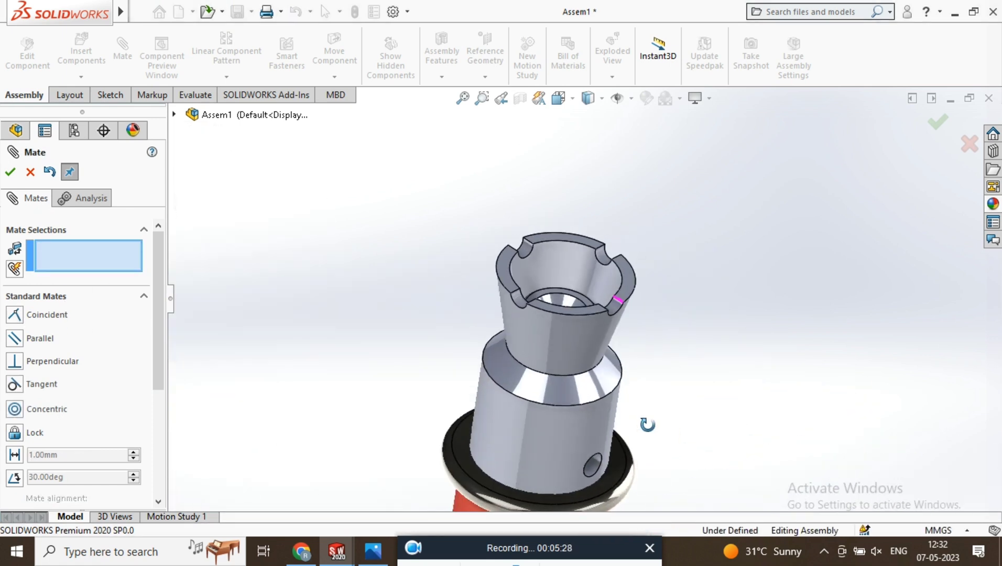
{"action": "scroll", "coordinate": [648, 422], "scroll_direction": "up", "scroll_amount": 4}
{"action": "scroll", "coordinate": [647, 420], "scroll_direction": "down", "scroll_amount": 4}
{"action": "scroll", "coordinate": [647, 420], "scroll_direction": "up", "scroll_amount": 4}
{"action": "middle_click_drag", "start_coordinate": [524, 210], "coordinate": [537, 502]}
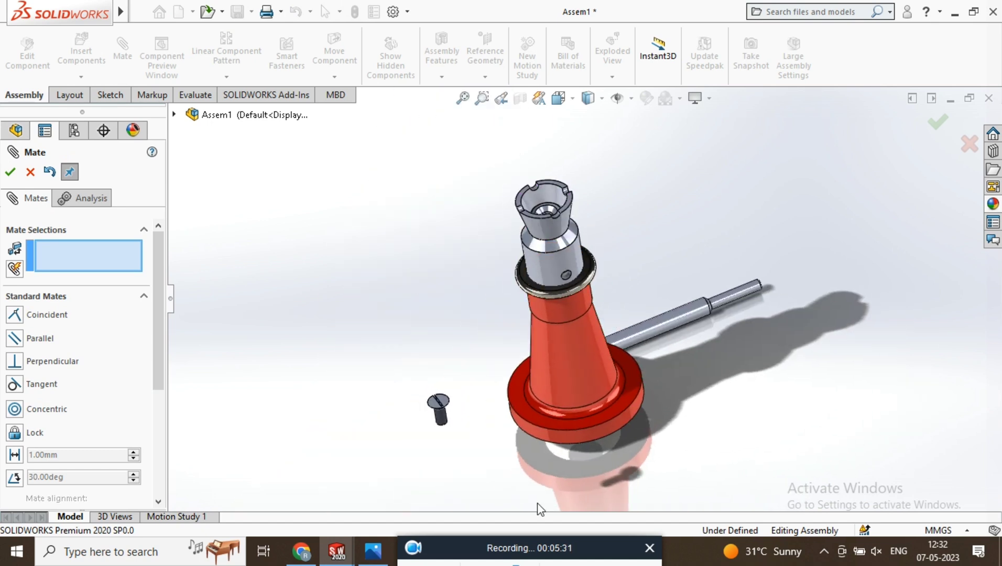
{"action": "mouse_move", "coordinate": [456, 530]}
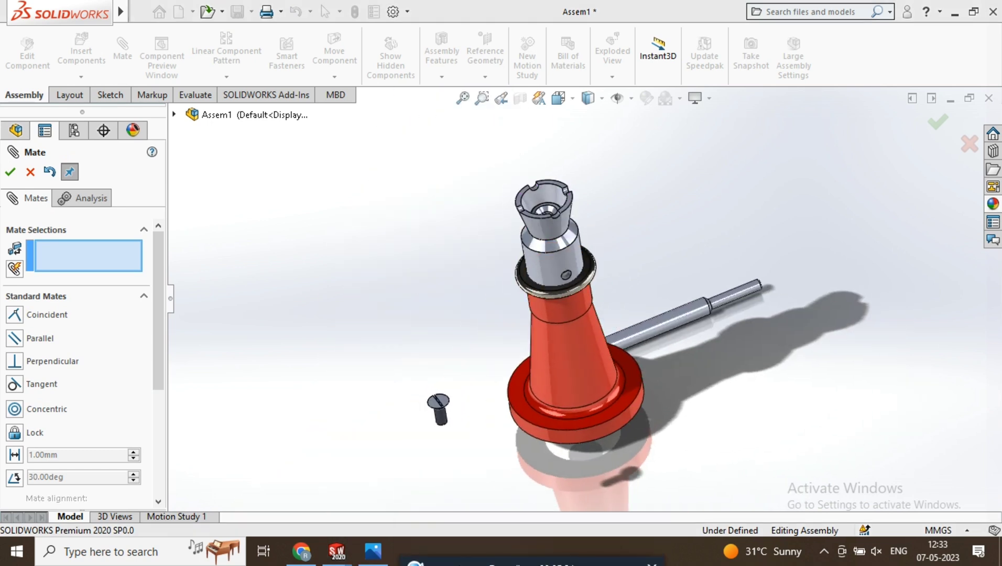
- Exit the Mate command and move the loose screw up above the cap head
{"action": "scroll", "coordinate": [575, 192], "scroll_direction": "up", "scroll_amount": 4}
{"action": "scroll", "coordinate": [573, 194], "scroll_direction": "down", "scroll_amount": 4}
{"action": "middle_click_drag", "start_coordinate": [572, 370], "coordinate": [540, 413]}
{"action": "left_click", "coordinate": [474, 495]}
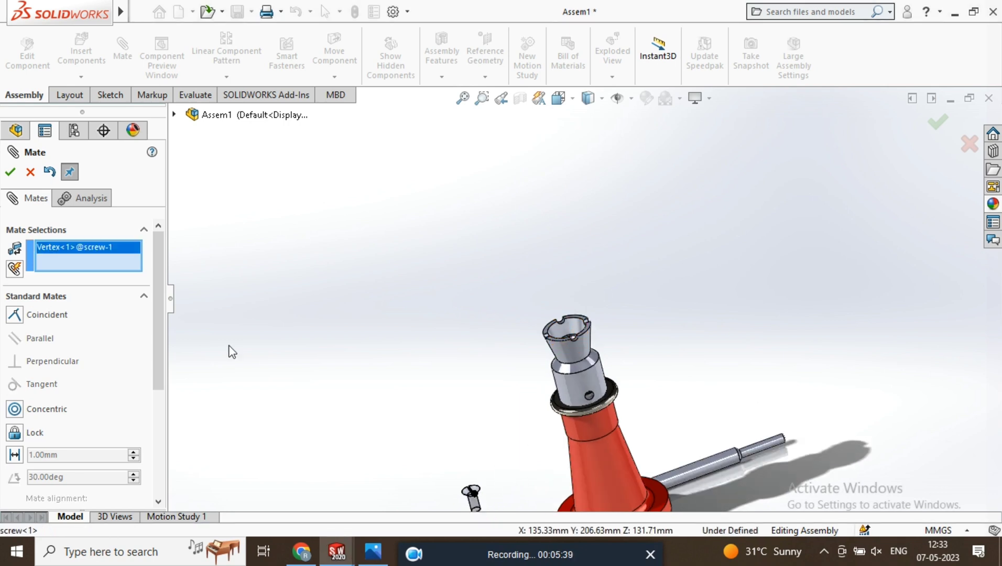
{"action": "left_click", "coordinate": [30, 177]}
{"action": "left_click_drag", "start_coordinate": [473, 478], "coordinate": [473, 449]}
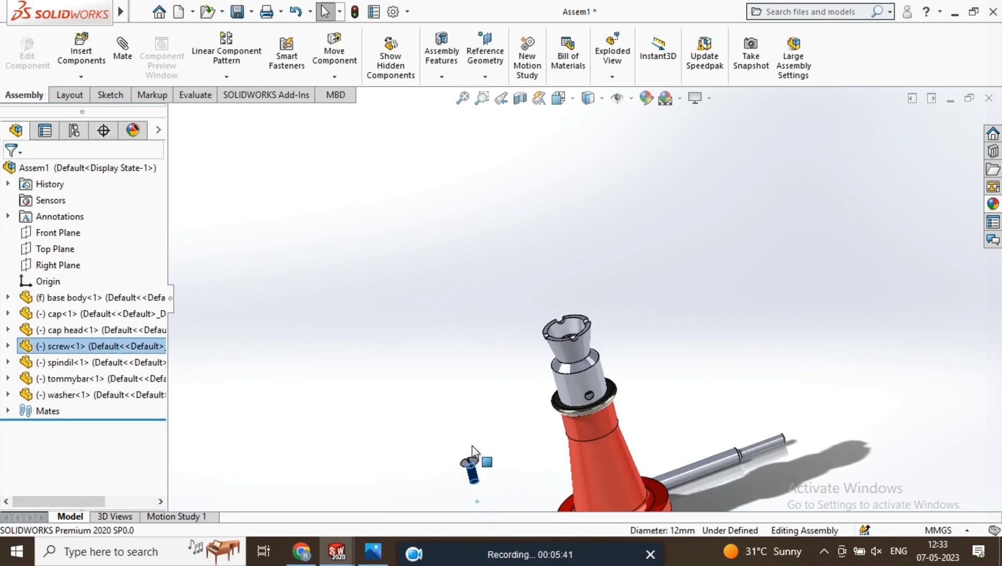
{"action": "scroll", "coordinate": [604, 302], "scroll_direction": "down", "scroll_amount": 3}
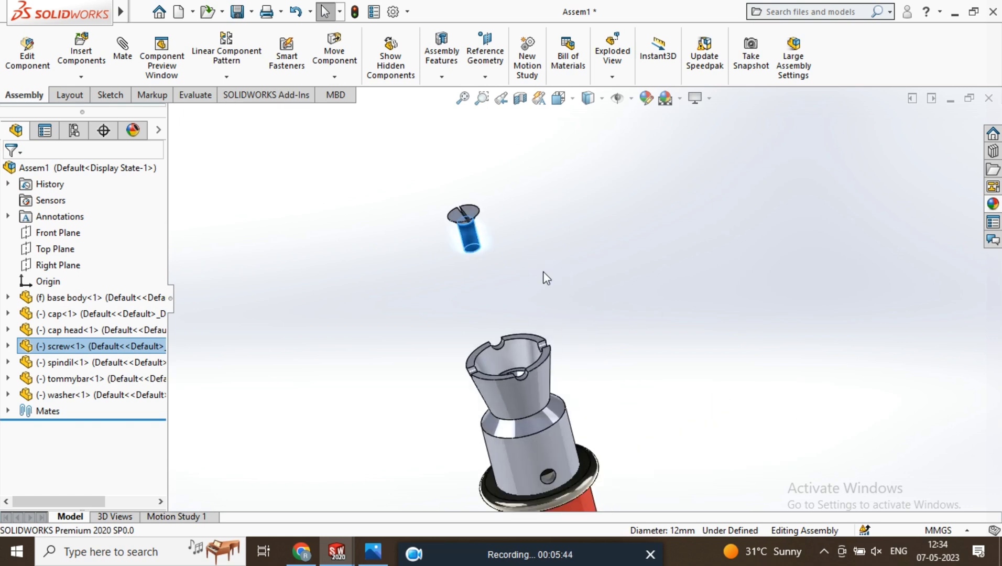
{"action": "left_click", "coordinate": [426, 260]}
- Add a concentric mate between the screw's threaded shank and the tapped hole in the spindle's top pin
{"action": "middle_click_drag", "start_coordinate": [519, 270], "coordinate": [490, 247]}
{"action": "left_click", "coordinate": [472, 241]}
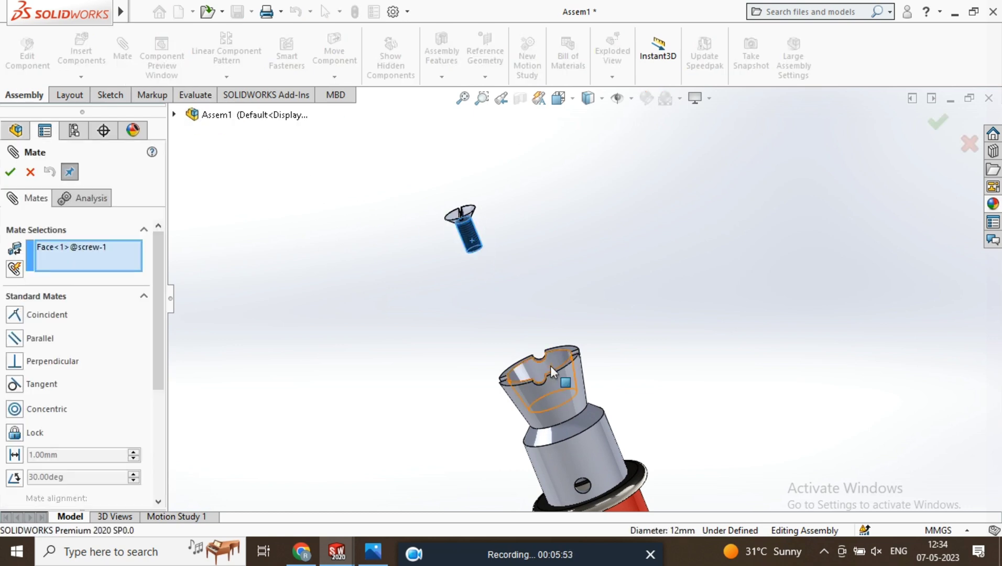
{"action": "middle_click_drag", "start_coordinate": [550, 366], "coordinate": [574, 426]}
{"action": "scroll", "coordinate": [553, 389], "scroll_direction": "down", "scroll_amount": 8}
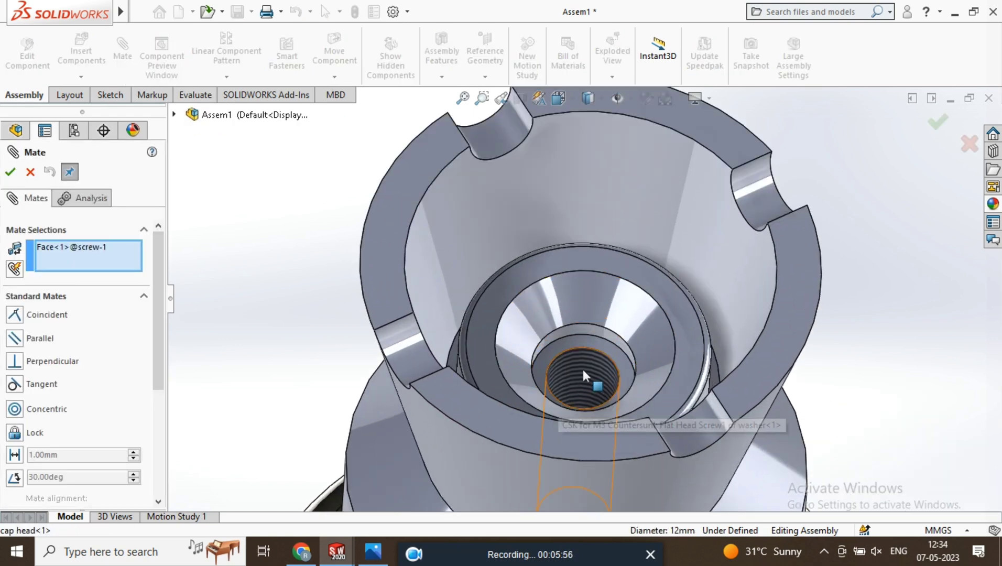
{"action": "left_click", "coordinate": [582, 369]}
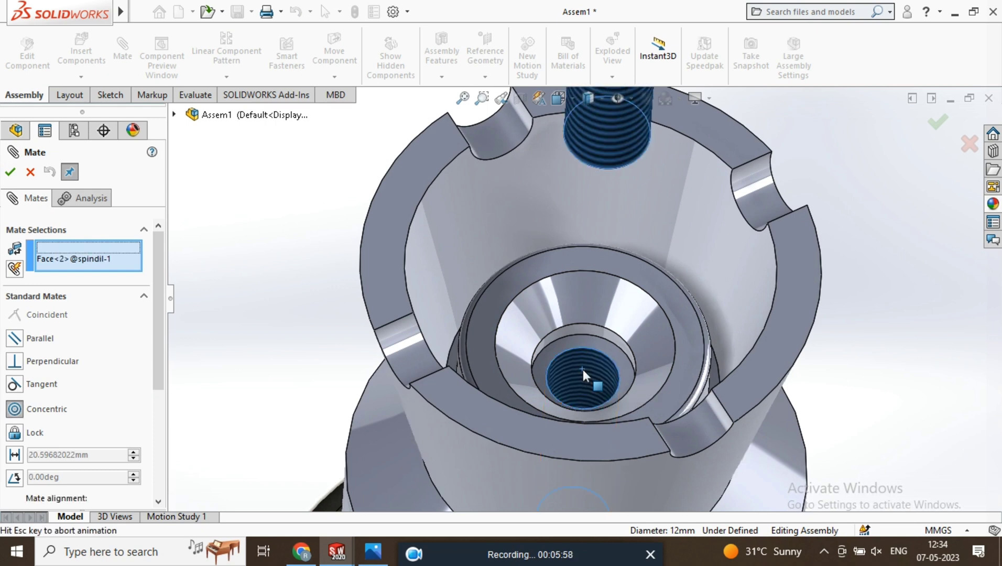
{"action": "scroll", "coordinate": [589, 374], "scroll_direction": "up", "scroll_amount": 5}
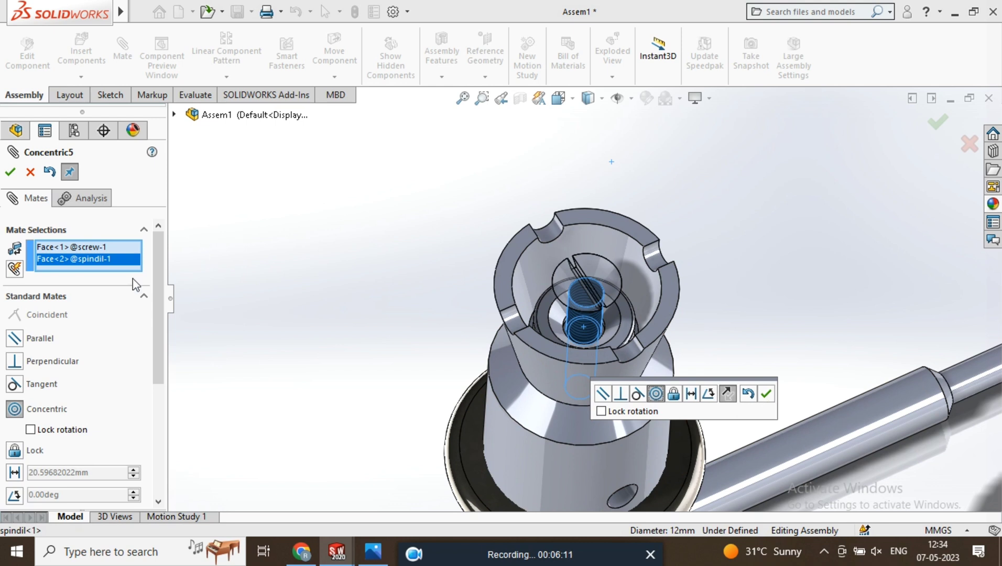
{"action": "left_click", "coordinate": [770, 398]}
- Move the screw up along its axis until it is clear of the cap head
{"action": "middle_click_drag", "start_coordinate": [687, 334], "coordinate": [645, 308]}
{"action": "left_click_drag", "start_coordinate": [591, 300], "coordinate": [590, 259]}
{"action": "left_click_drag", "start_coordinate": [544, 284], "coordinate": [605, 127]}
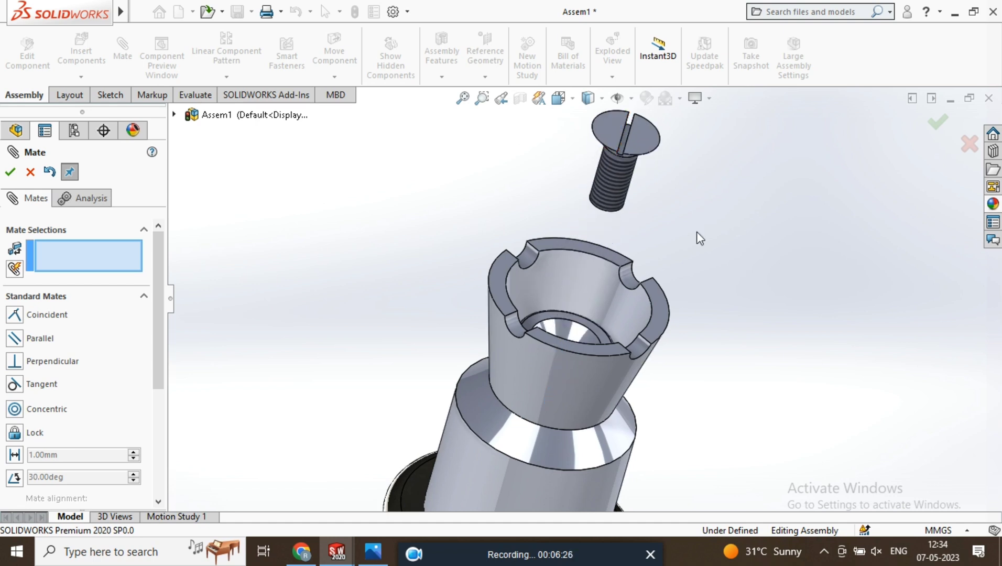
- Try a concentric mate between the circular edge under the screw's head and the inner edge of the washer's countersink
{"action": "middle_click_drag", "start_coordinate": [779, 288], "coordinate": [632, 208]}
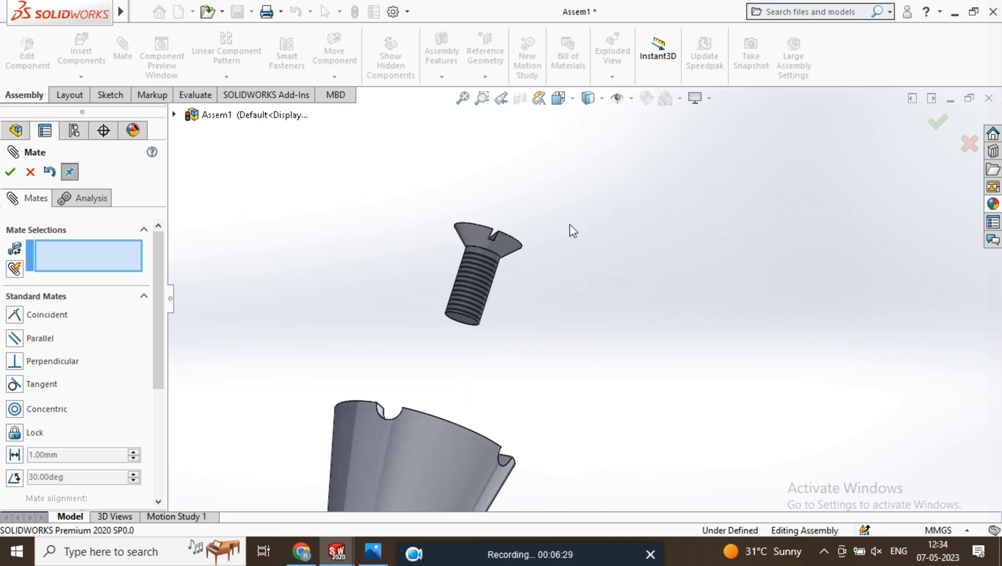
{"action": "left_click", "coordinate": [501, 259]}
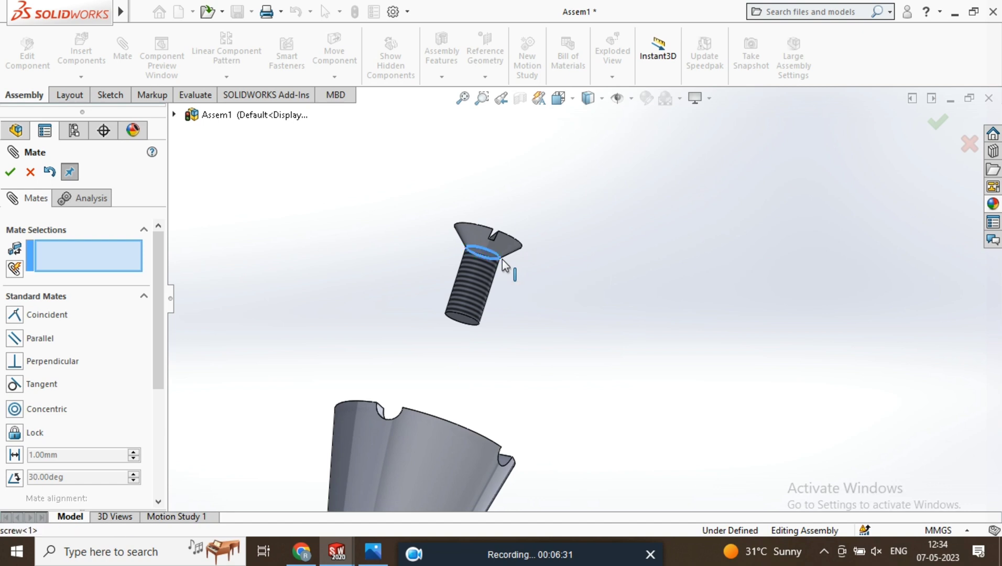
{"action": "middle_click_drag", "start_coordinate": [516, 264], "coordinate": [503, 415]}
{"action": "scroll", "coordinate": [499, 395], "scroll_direction": "down", "scroll_amount": 5}
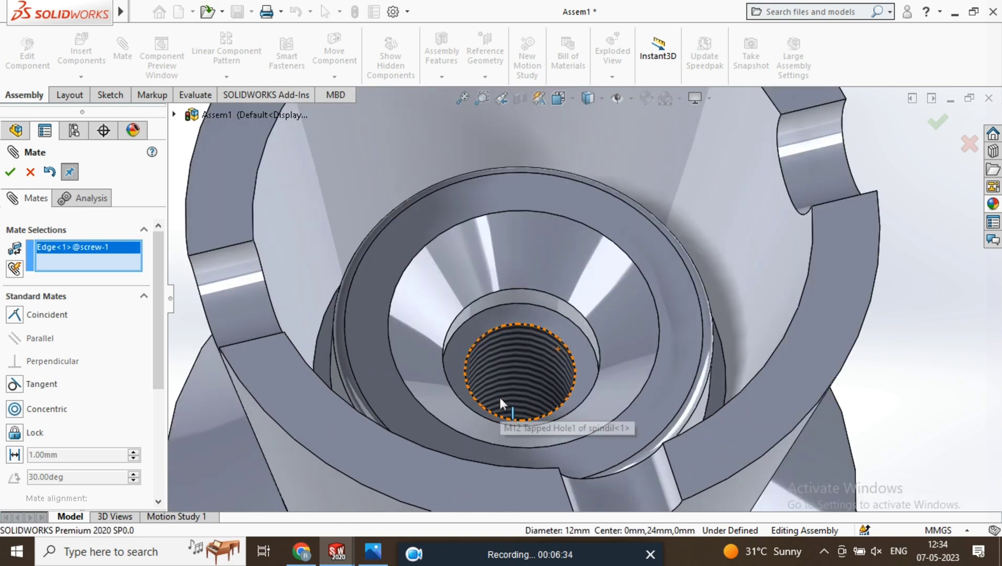
{"action": "left_click", "coordinate": [537, 293]}
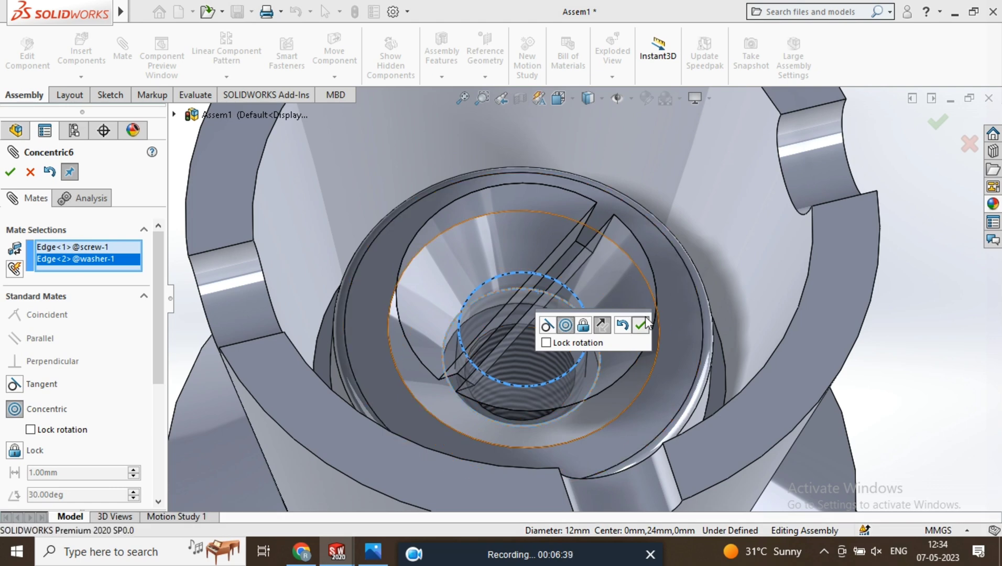
{"action": "left_click", "coordinate": [640, 325]}
{"action": "scroll", "coordinate": [689, 270], "scroll_direction": "up", "scroll_amount": 3}
{"action": "scroll", "coordinate": [689, 269], "scroll_direction": "down", "scroll_amount": 5}
{"action": "middle_click_drag", "start_coordinate": [623, 281], "coordinate": [589, 233]}
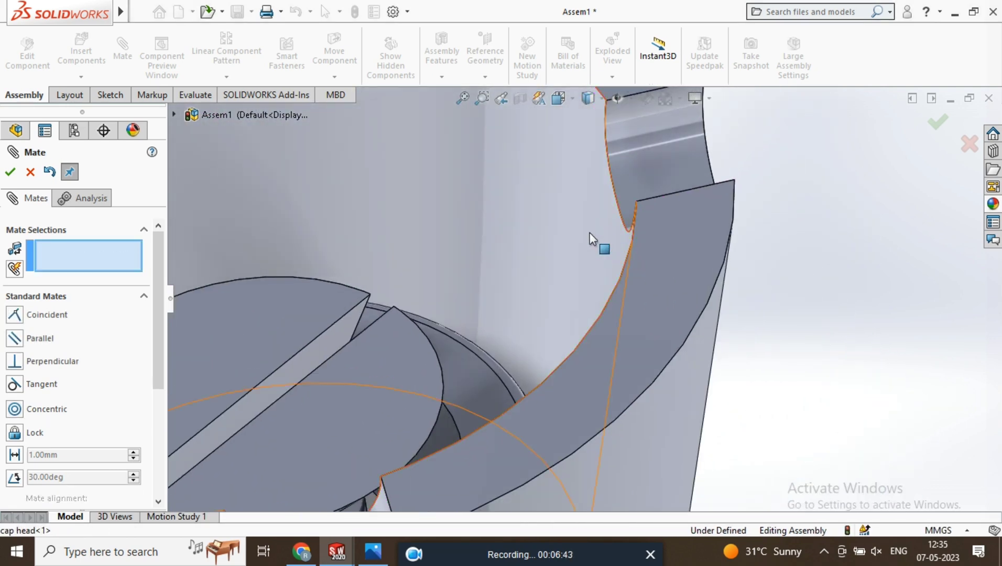
{"action": "scroll", "coordinate": [588, 230], "scroll_direction": "up", "scroll_amount": 2}
{"action": "left_click", "coordinate": [563, 240]}
{"action": "scroll", "coordinate": [562, 240], "scroll_direction": "up", "scroll_amount": 2}
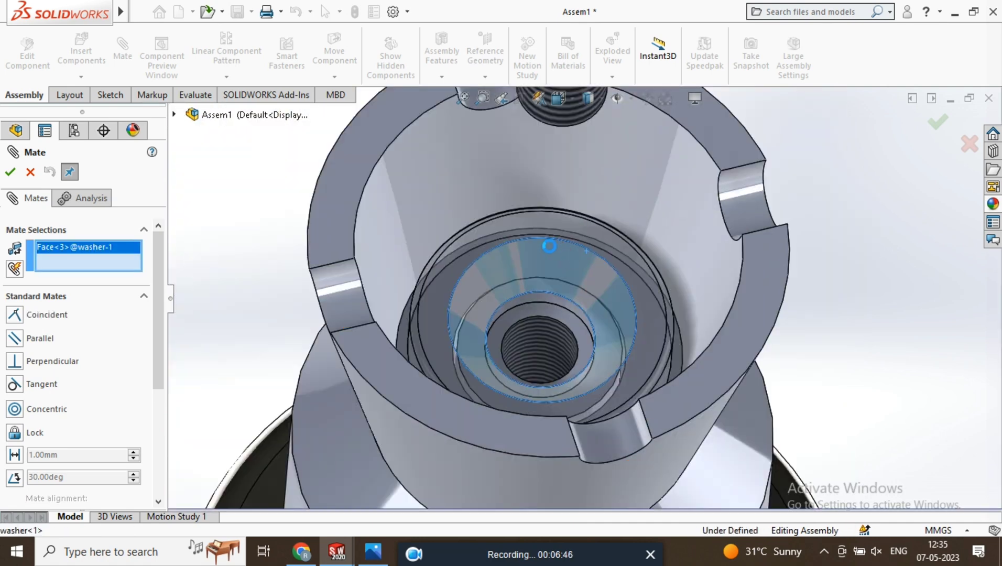
{"action": "scroll", "coordinate": [552, 251], "scroll_direction": "down", "scroll_amount": 2}
{"action": "scroll", "coordinate": [552, 250], "scroll_direction": "up", "scroll_amount": 1}
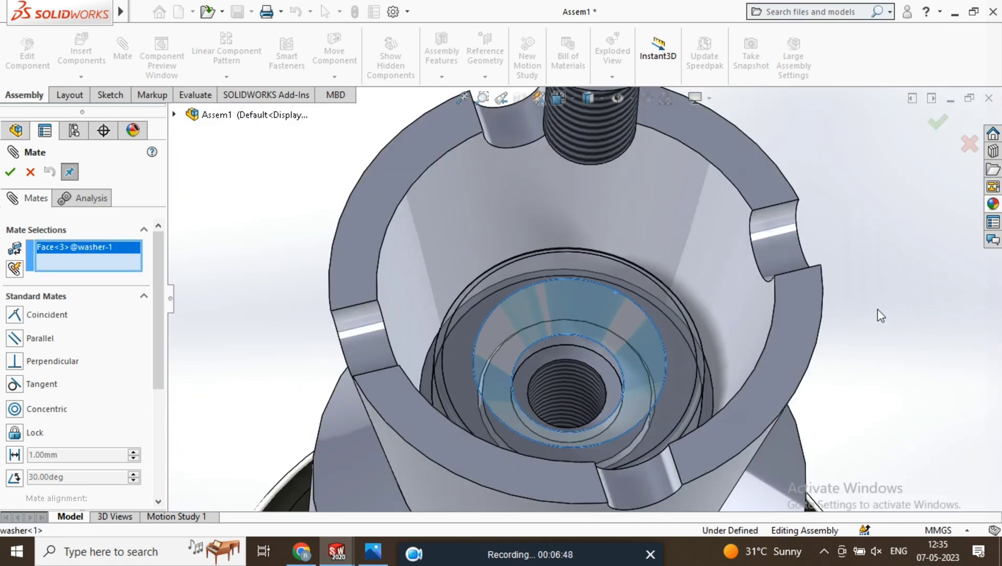
{"action": "scroll", "coordinate": [562, 278], "scroll_direction": "up", "scroll_amount": 3}
{"action": "left_click", "coordinate": [36, 172]}
- Add a coincident mate between the screw head's conical face and the washer's countersunk face
{"action": "middle_click_drag", "start_coordinate": [618, 210], "coordinate": [728, 111]}
{"action": "scroll", "coordinate": [661, 228], "scroll_direction": "up", "scroll_amount": 2}
{"action": "scroll", "coordinate": [642, 208], "scroll_direction": "down", "scroll_amount": 5}
{"action": "left_click", "coordinate": [631, 206]}
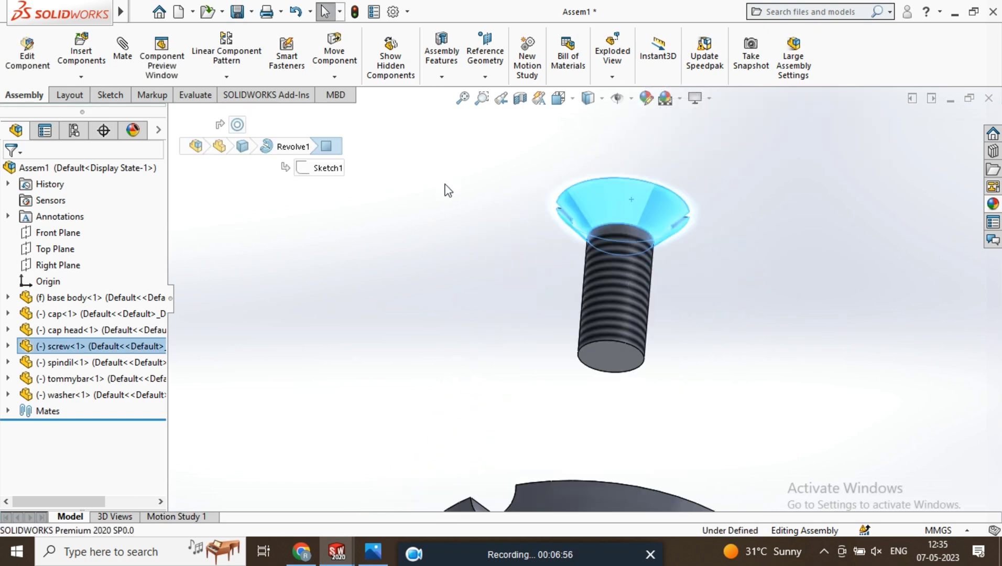
{"action": "middle_click_drag", "start_coordinate": [452, 175], "coordinate": [332, 149]}
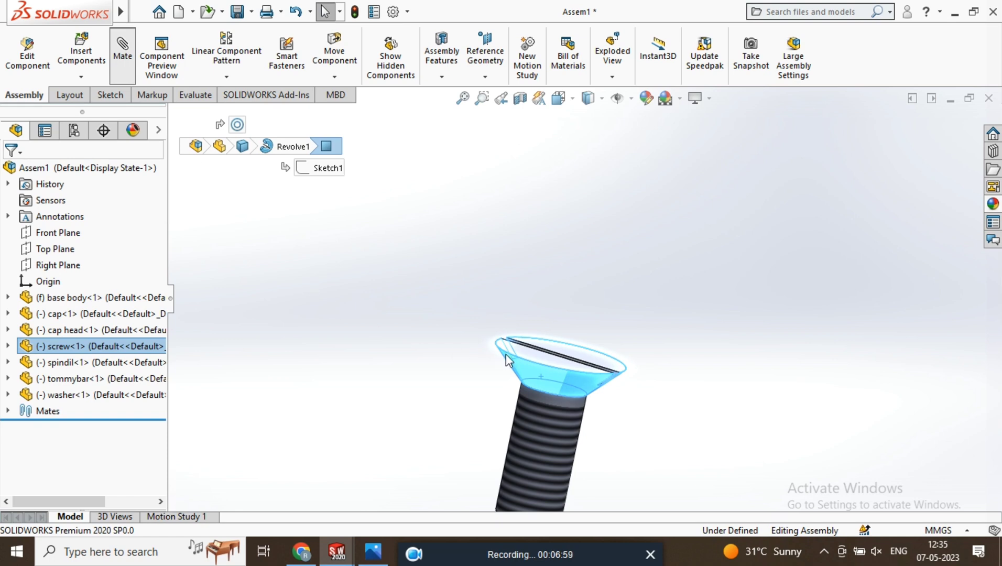
{"action": "key", "text": "m"}
{"action": "scroll", "coordinate": [474, 354], "scroll_direction": "up", "scroll_amount": 4}
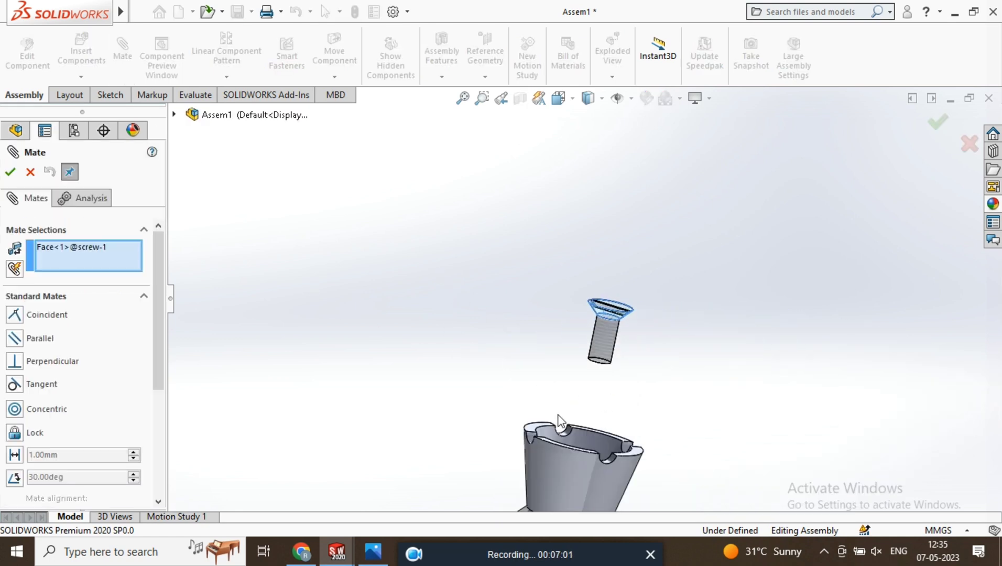
{"action": "scroll", "coordinate": [564, 466], "scroll_direction": "down", "scroll_amount": 2}
{"action": "scroll", "coordinate": [541, 385], "scroll_direction": "down", "scroll_amount": 6}
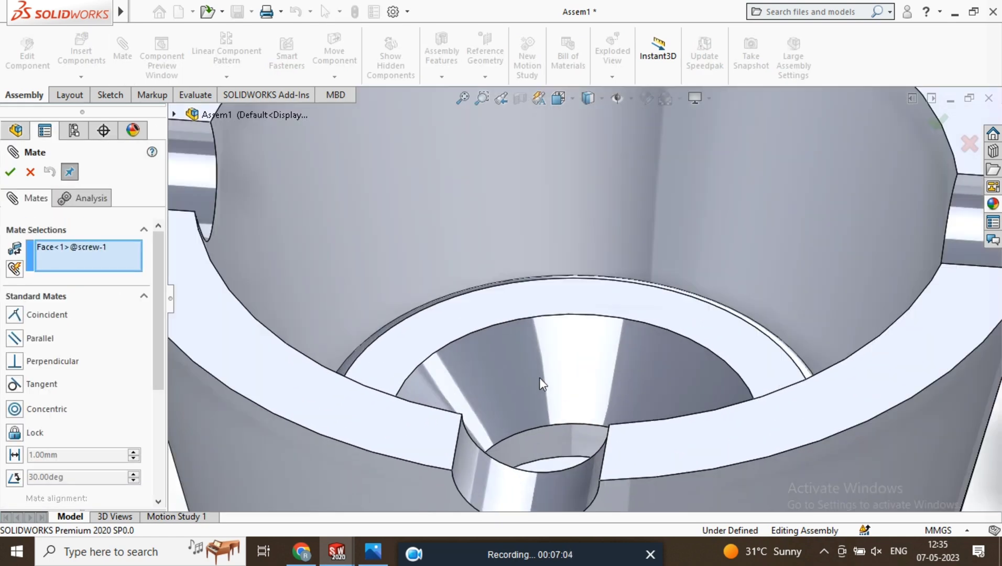
{"action": "left_click", "coordinate": [540, 379]}
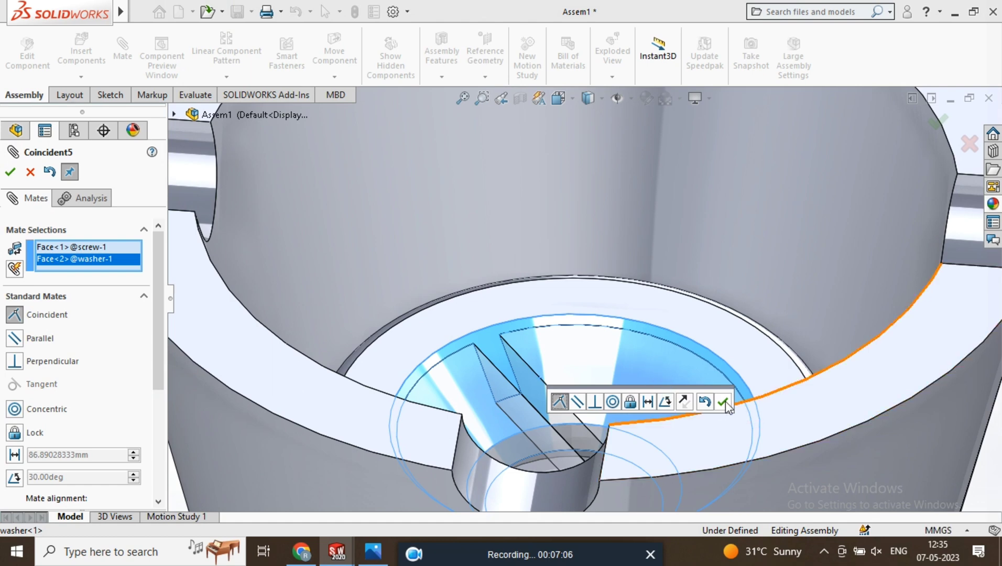
{"action": "left_click", "coordinate": [725, 401]}
- Add a concentric mate between the tommy bar's thin cylindrical end and the cross hole in the spindle head
{"action": "scroll", "coordinate": [669, 395], "scroll_direction": "up", "scroll_amount": 5}
{"action": "middle_click_drag", "start_coordinate": [632, 367], "coordinate": [590, 375]}
{"action": "scroll", "coordinate": [590, 375], "scroll_direction": "down", "scroll_amount": 4}
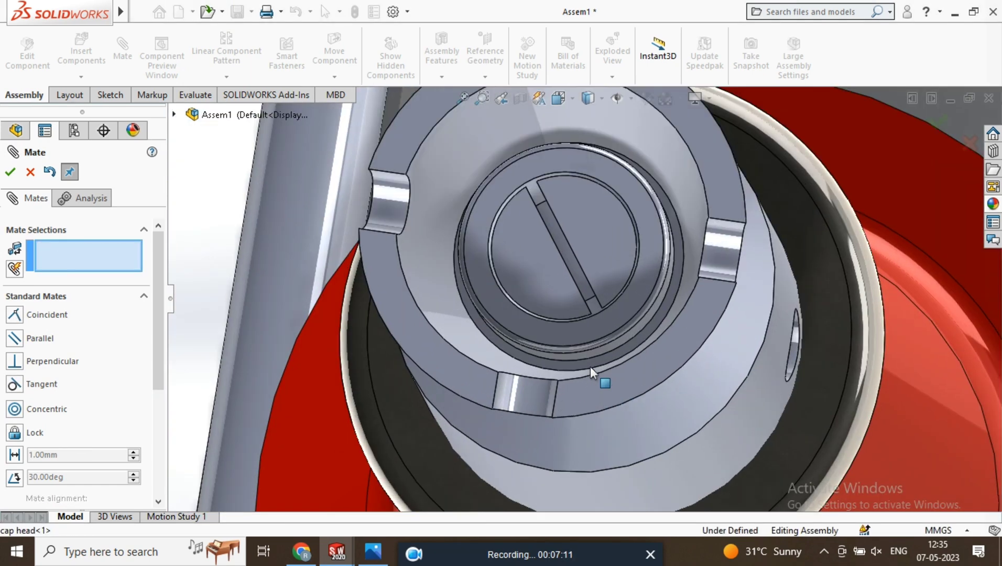
{"action": "middle_click_drag", "start_coordinate": [578, 286], "coordinate": [604, 136]}
{"action": "scroll", "coordinate": [643, 308], "scroll_direction": "up", "scroll_amount": 5}
{"action": "scroll", "coordinate": [717, 417], "scroll_direction": "down", "scroll_amount": 5}
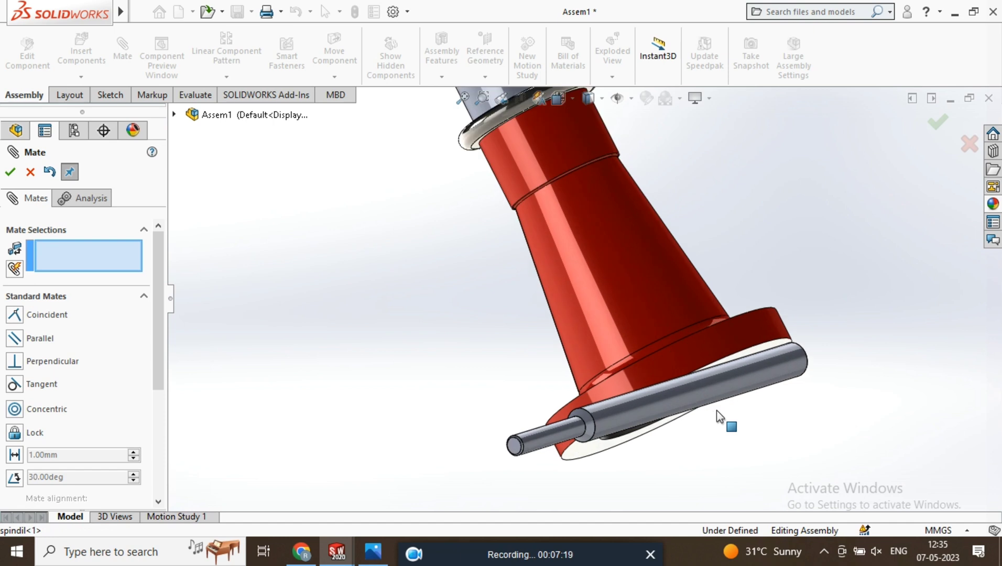
{"action": "left_click", "coordinate": [543, 442]}
{"action": "scroll", "coordinate": [594, 295], "scroll_direction": "up", "scroll_amount": 5}
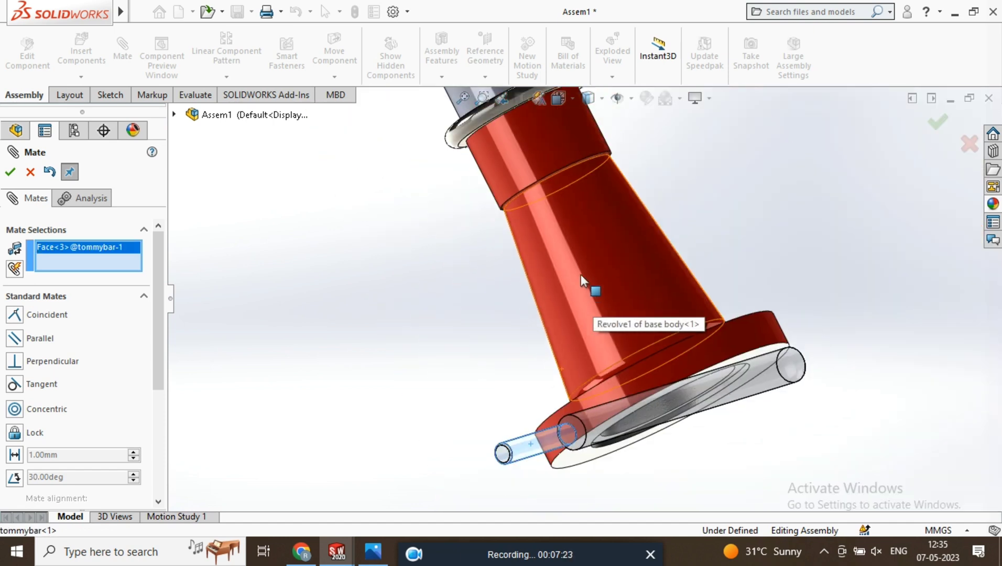
{"action": "scroll", "coordinate": [528, 161], "scroll_direction": "down", "scroll_amount": 3}
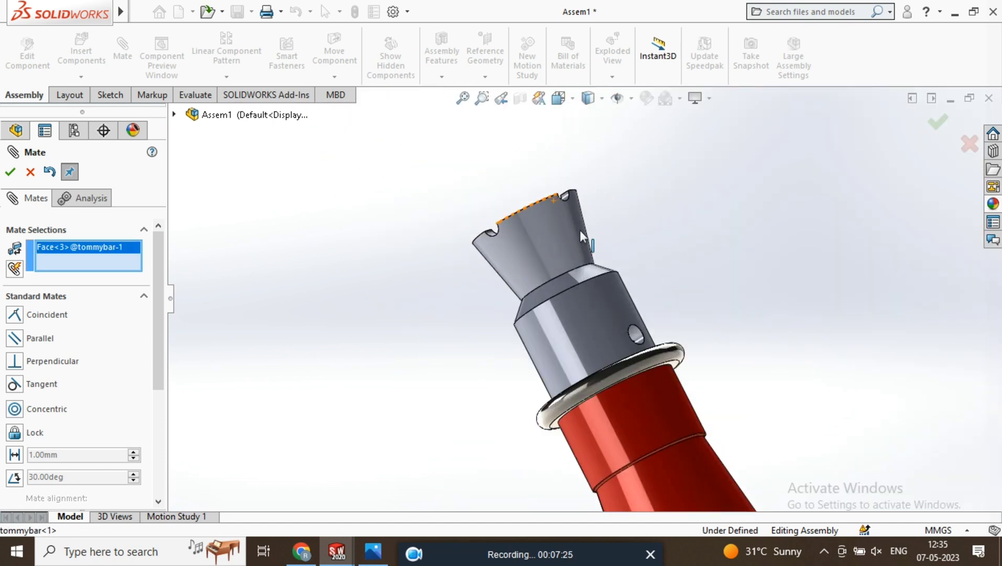
{"action": "left_click", "coordinate": [636, 334]}
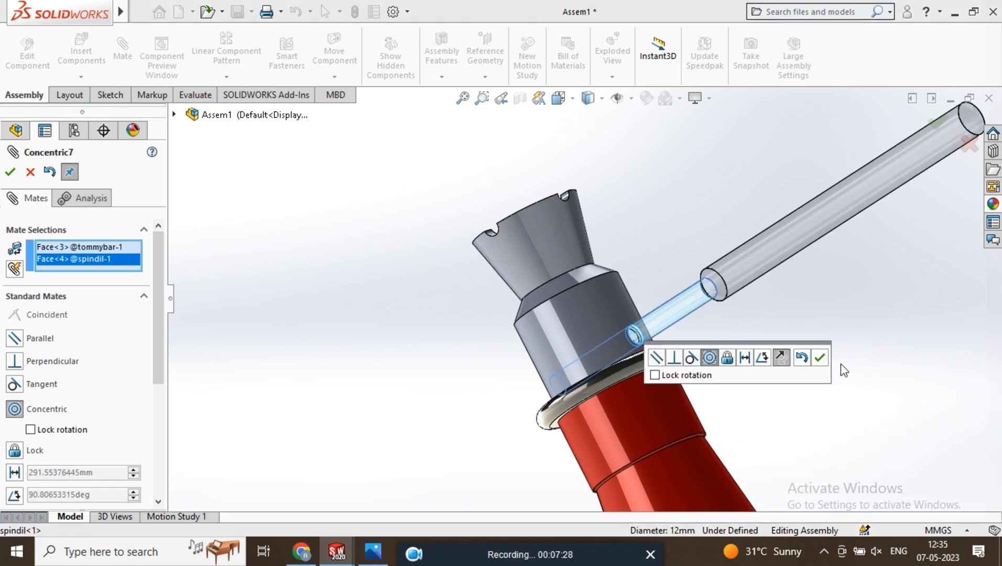
{"action": "left_click", "coordinate": [822, 359]}
{"action": "middle_click_drag", "start_coordinate": [678, 326], "coordinate": [739, 311]}
{"action": "scroll", "coordinate": [739, 312], "scroll_direction": "down", "scroll_amount": 5}
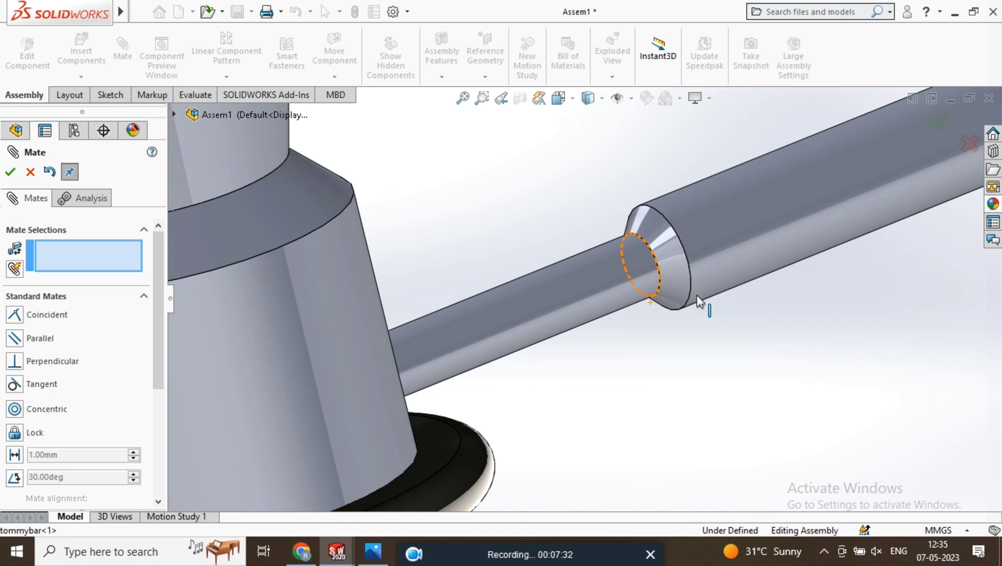
{"action": "left_click", "coordinate": [650, 255]}
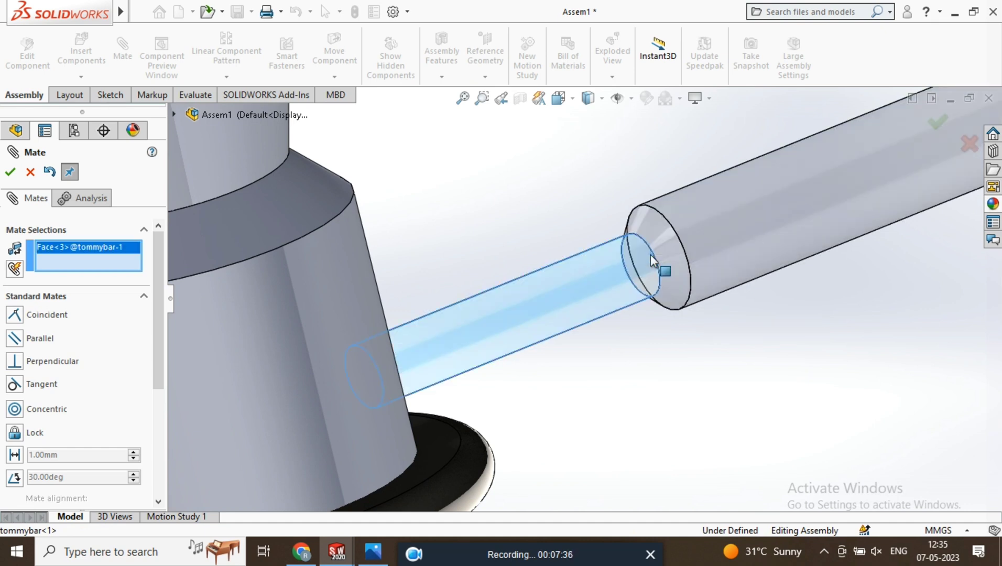
{"action": "right_click", "coordinate": [111, 256]}
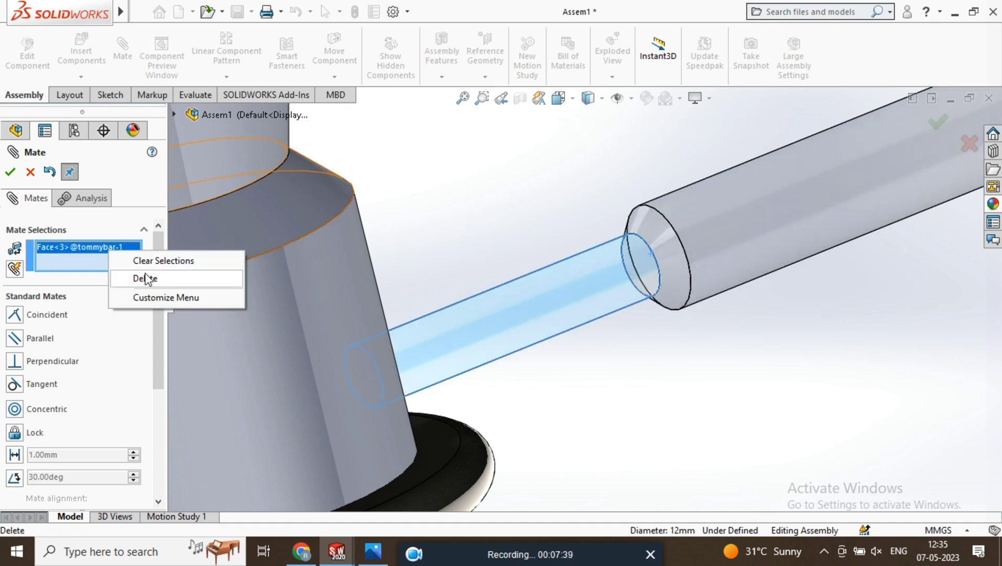
{"action": "left_click", "coordinate": [157, 266]}
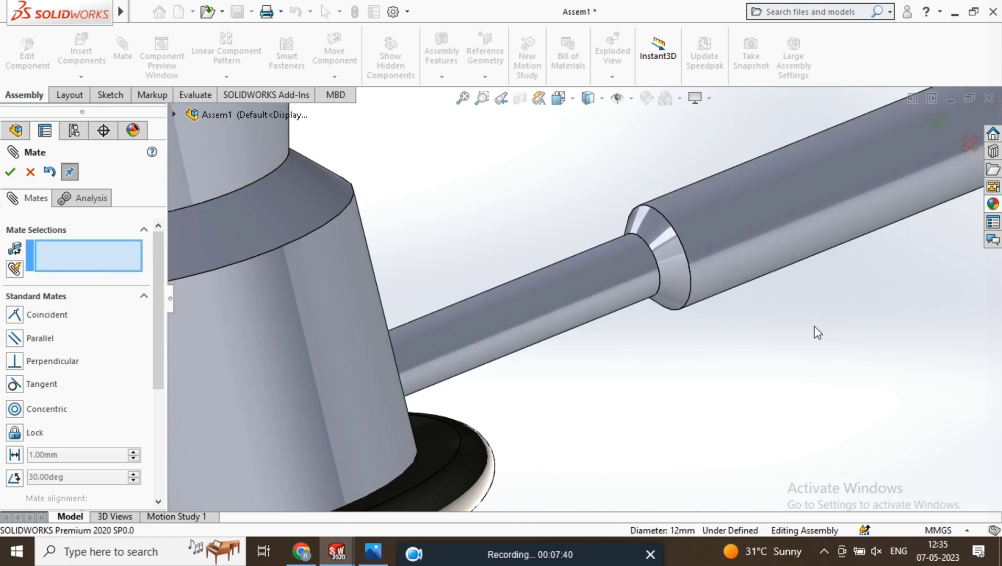
- Add a tangent mate between the circular edge at the tommy bar's shoulder and the edge of the spindle's cross hole
{"action": "left_click", "coordinate": [652, 252]}
{"action": "middle_click_drag", "start_coordinate": [648, 256], "coordinate": [527, 333]}
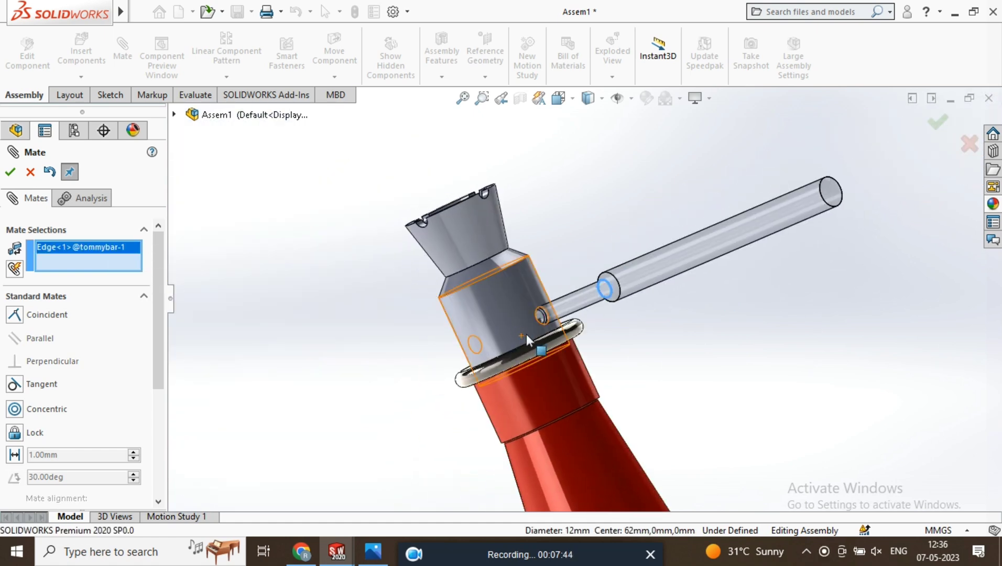
{"action": "scroll", "coordinate": [542, 316], "scroll_direction": "down", "scroll_amount": 10}
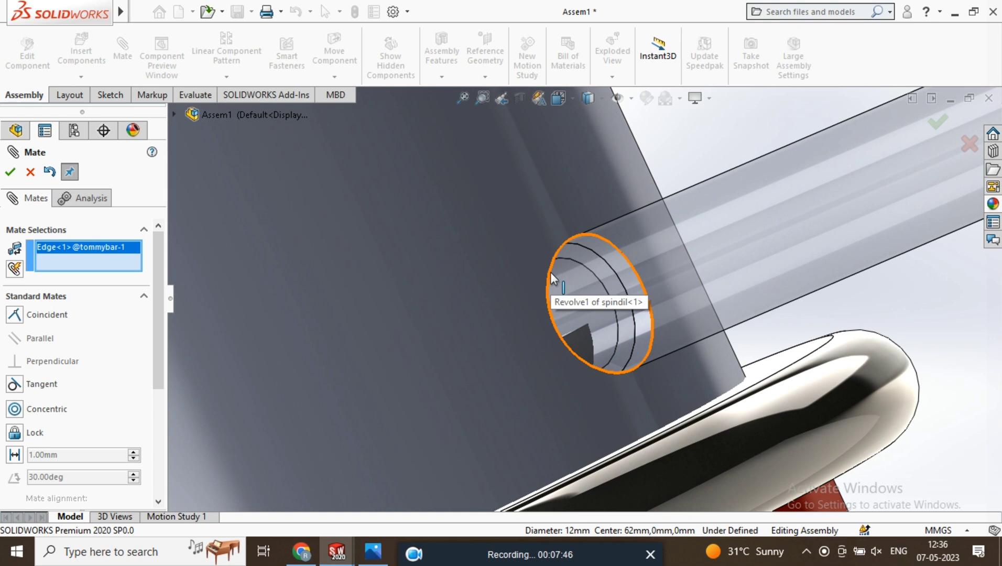
{"action": "left_click", "coordinate": [550, 272]}
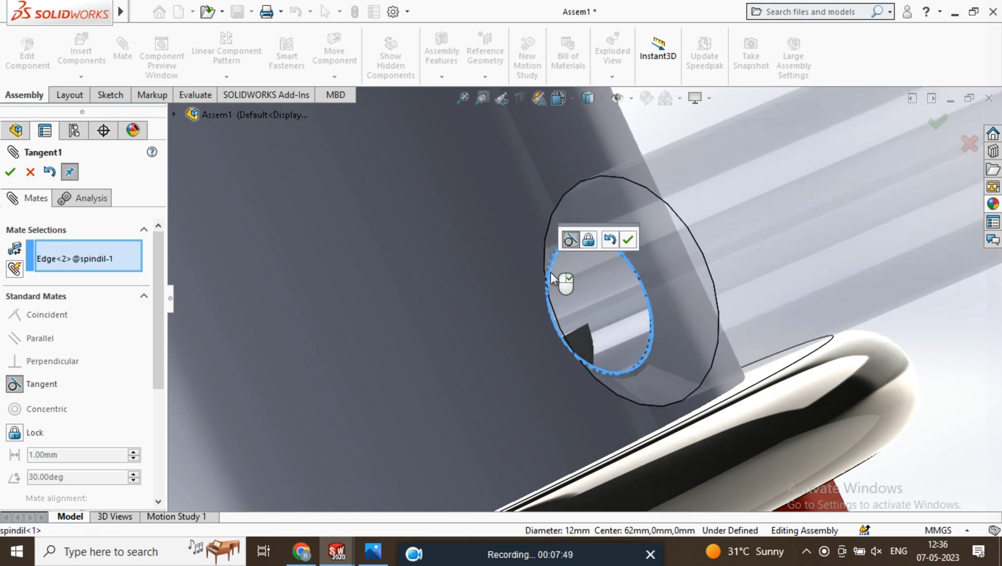
{"action": "left_click", "coordinate": [630, 239]}
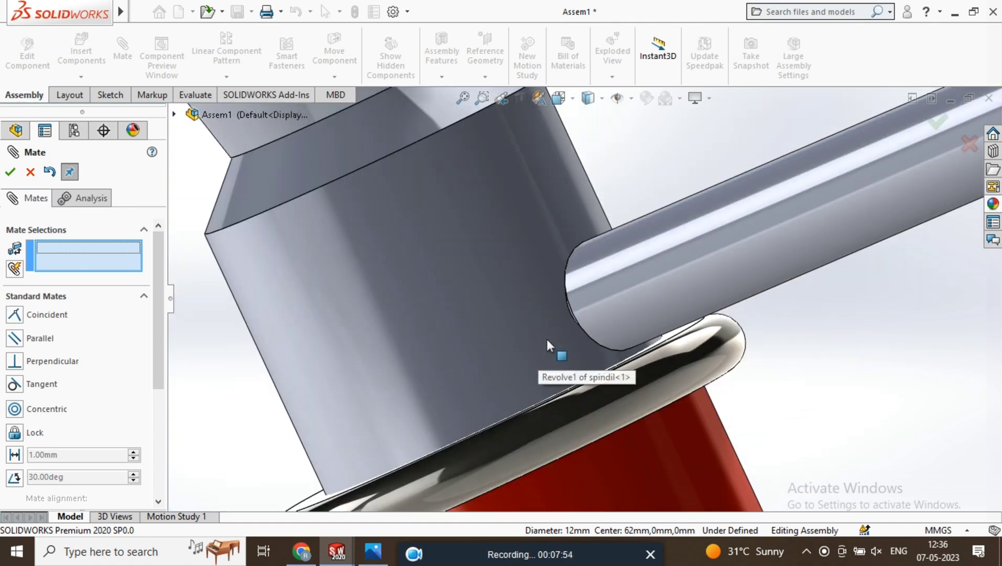
- Move the tommy bar so that the spindle and cap head rise out of the base body
{"action": "middle_click_drag", "start_coordinate": [547, 339], "coordinate": [633, 276]}
{"action": "scroll", "coordinate": [683, 287], "scroll_direction": "up", "scroll_amount": 5}
{"action": "scroll", "coordinate": [655, 268], "scroll_direction": "up", "scroll_amount": 4}
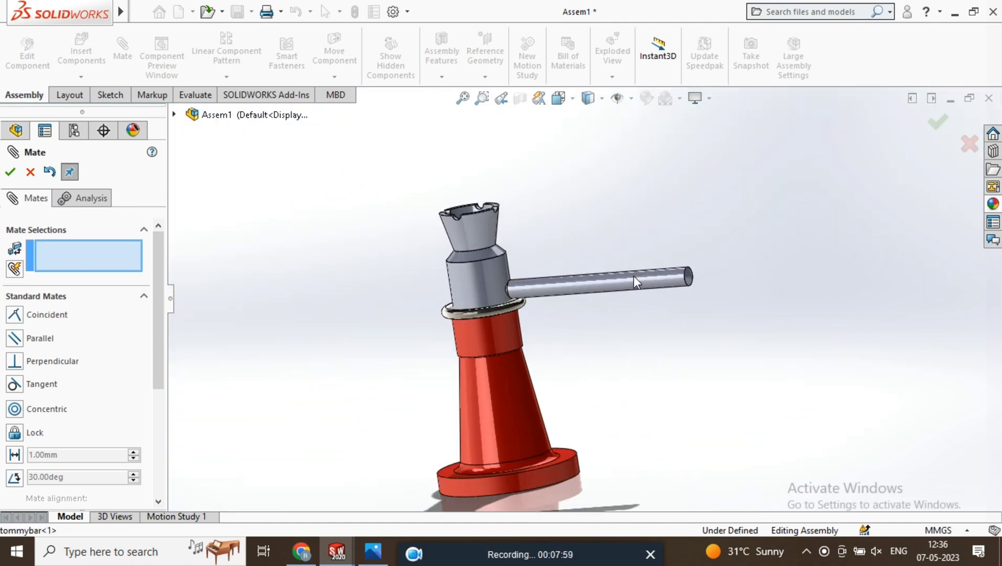
{"action": "left_click_drag", "start_coordinate": [690, 286], "coordinate": [603, 225]}
{"action": "middle_click_drag", "start_coordinate": [601, 332], "coordinate": [609, 289]}
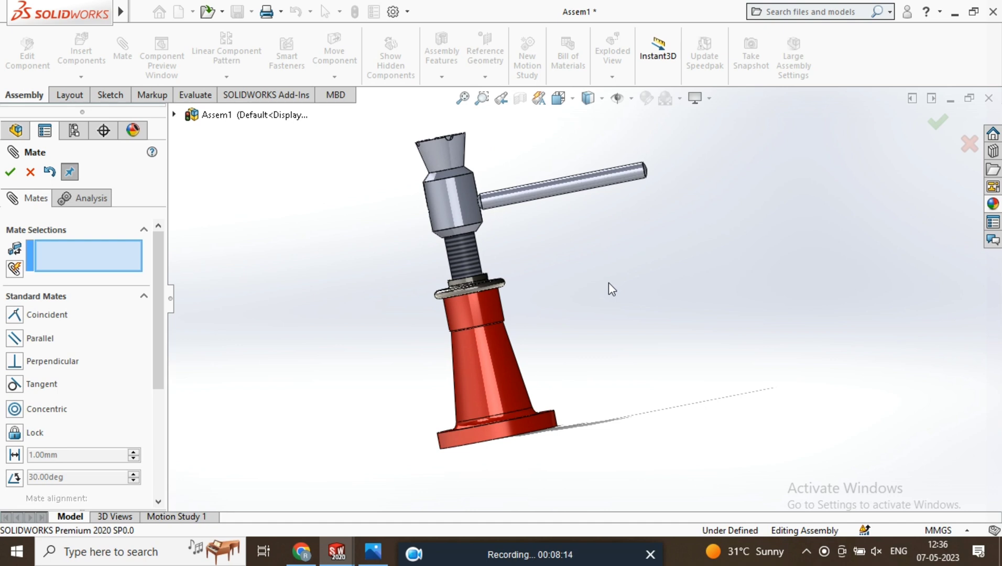
{"action": "scroll", "coordinate": [466, 233], "scroll_direction": "down", "scroll_amount": 5}
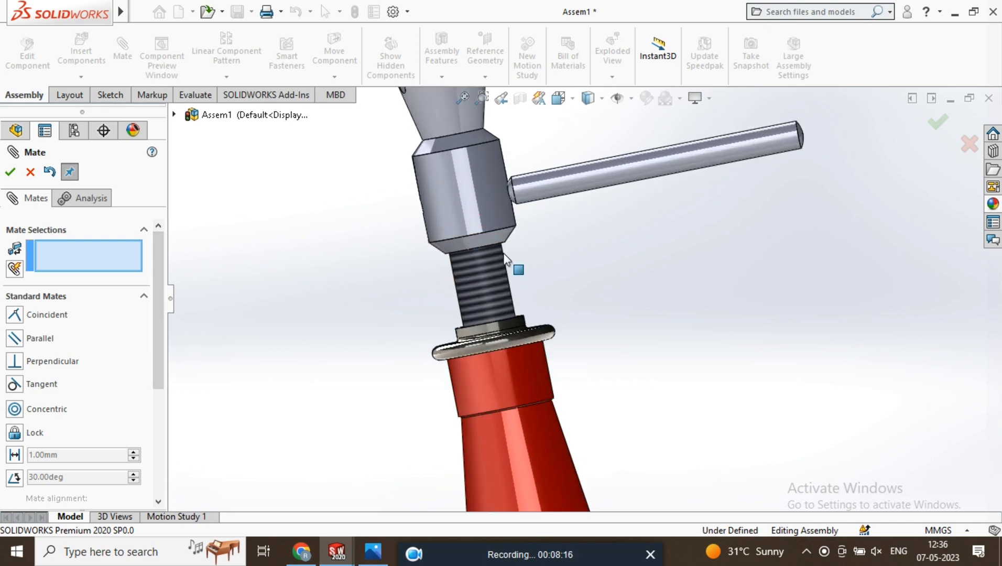
{"action": "scroll", "coordinate": [502, 242], "scroll_direction": "up", "scroll_amount": 4}
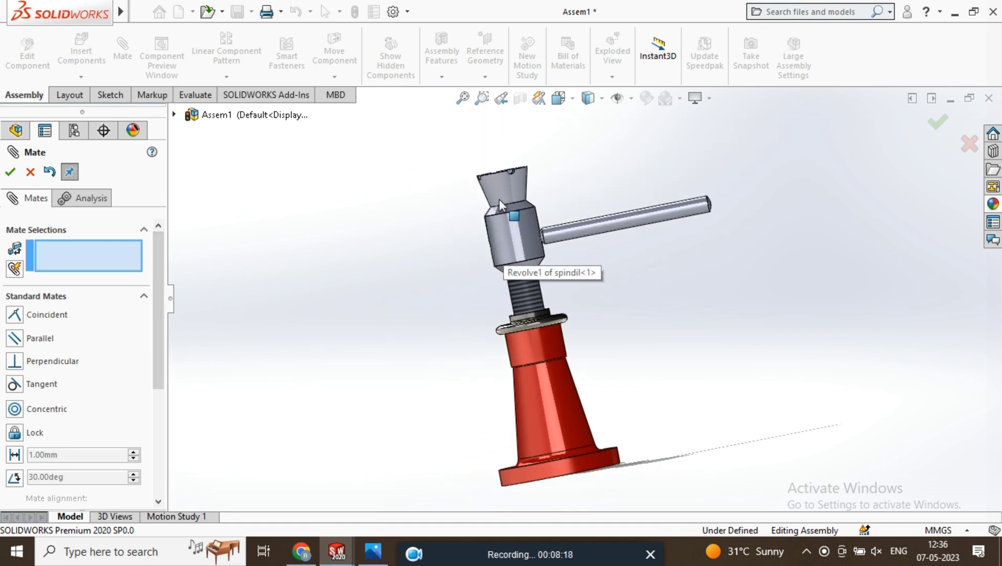
{"action": "left_click", "coordinate": [524, 169]}
{"action": "scroll", "coordinate": [615, 473], "scroll_direction": "down", "scroll_amount": 3}
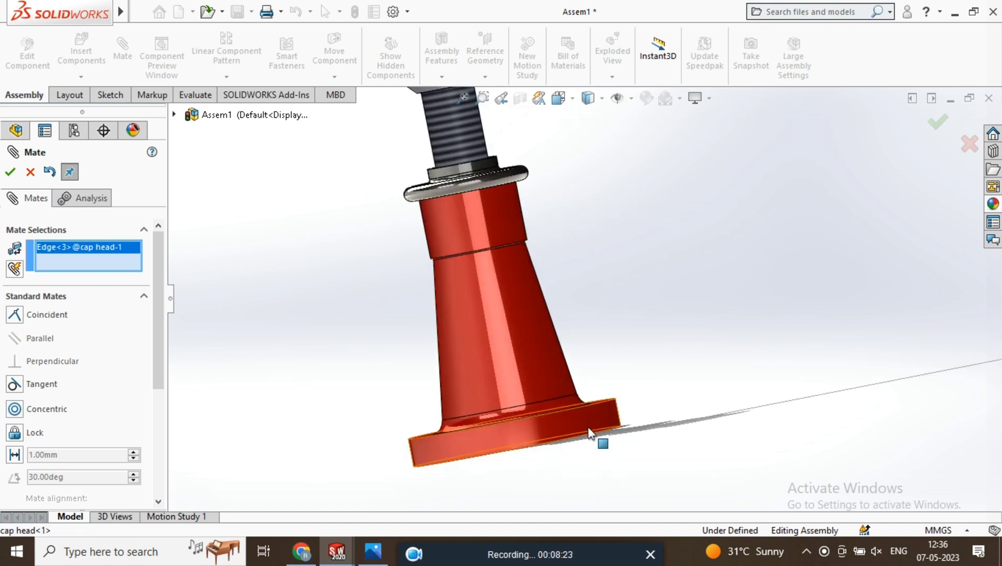
{"action": "left_click", "coordinate": [591, 439]}
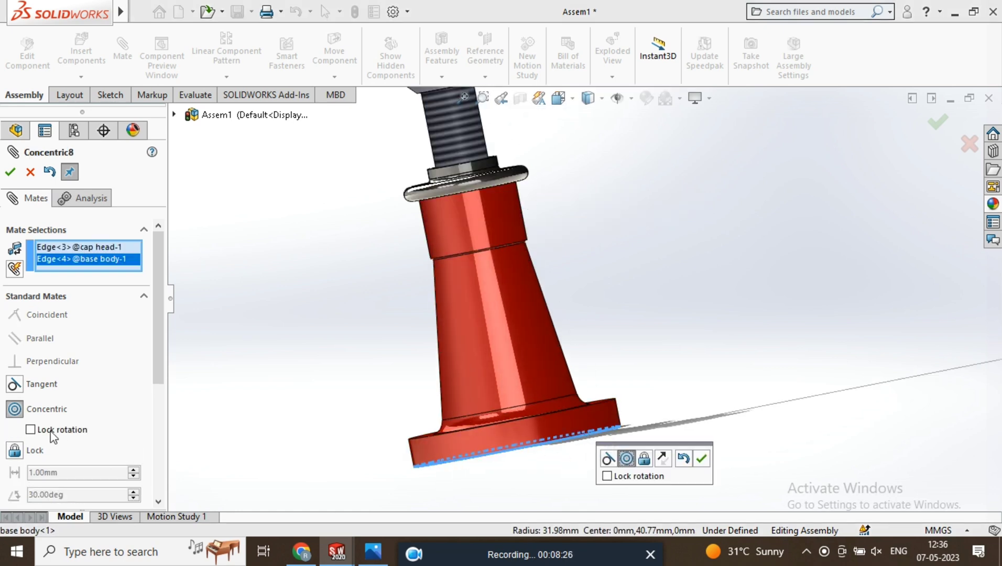
{"action": "scroll", "coordinate": [159, 434], "scroll_direction": "down", "scroll_amount": 5}
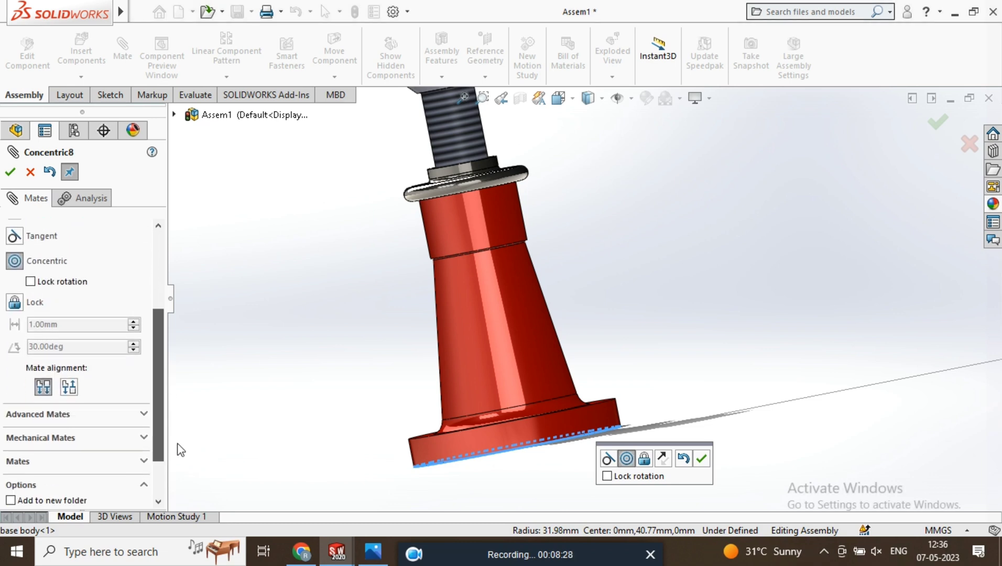
{"action": "scroll", "coordinate": [126, 367], "scroll_direction": "up", "scroll_amount": 5}
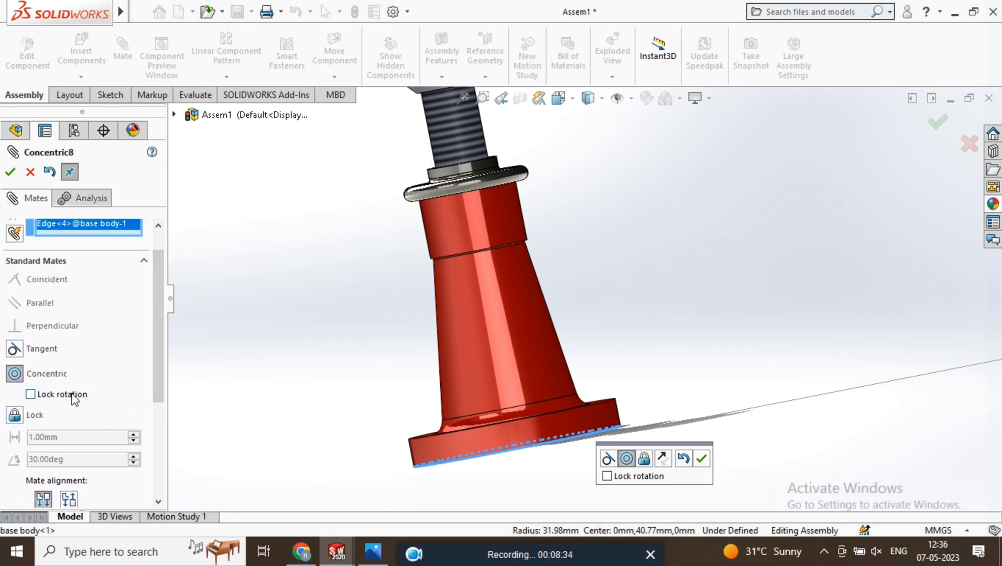
{"action": "scroll", "coordinate": [111, 219], "scroll_direction": "up", "scroll_amount": 1}
{"action": "scroll", "coordinate": [113, 226], "scroll_direction": "down", "scroll_amount": 5}
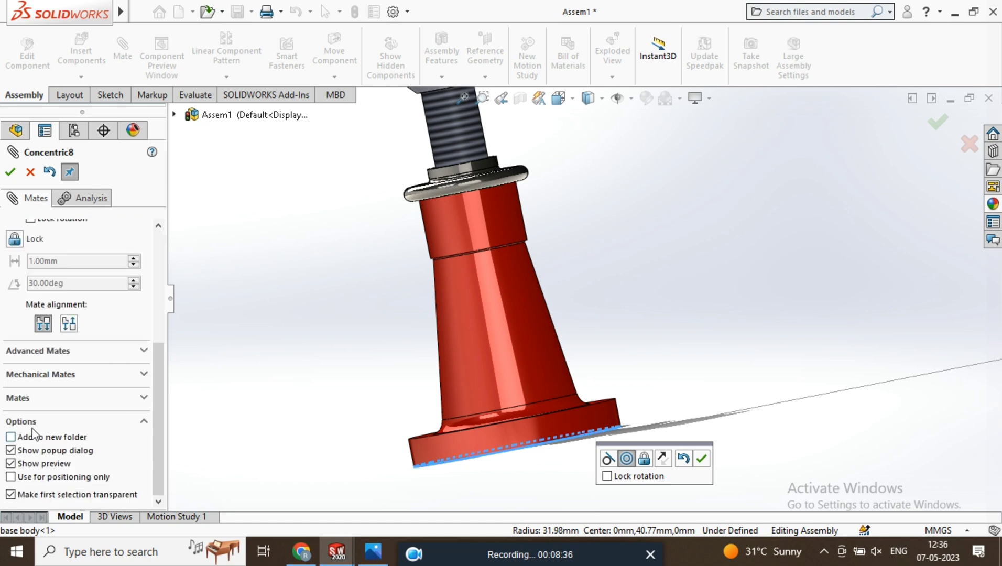
{"action": "left_click", "coordinate": [72, 355]}
{"action": "scroll", "coordinate": [89, 323], "scroll_direction": "up", "scroll_amount": 3}
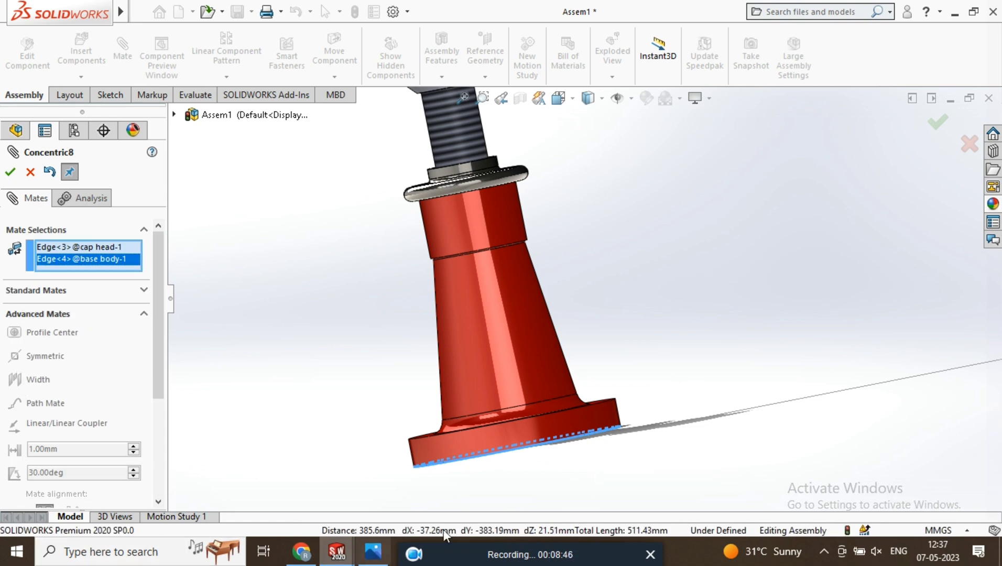
{"action": "left_click", "coordinate": [423, 563]}
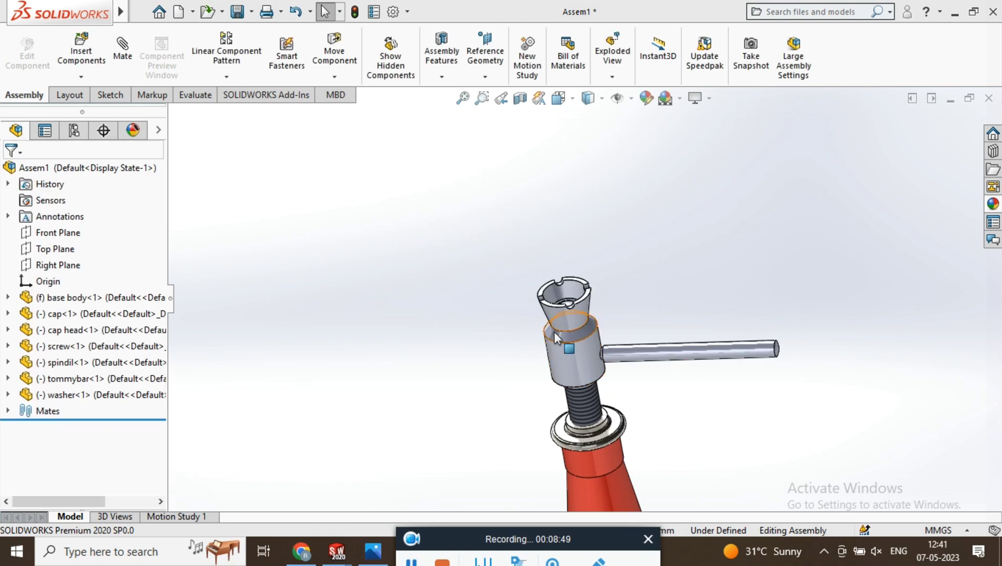
- Begin a mate between the cap head's top rim face and the base body's bottom face
{"action": "left_click_drag", "start_coordinate": [578, 375], "coordinate": [679, 254]}
{"action": "left_click", "coordinate": [678, 254]}
{"action": "scroll", "coordinate": [585, 281], "scroll_direction": "down", "scroll_amount": 5}
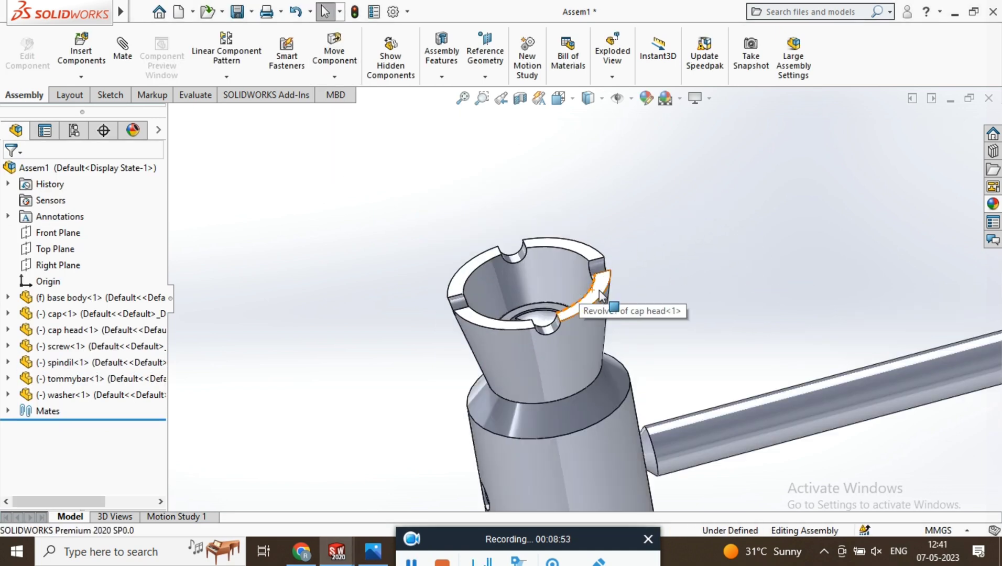
{"action": "left_click", "coordinate": [599, 290]}
{"action": "scroll", "coordinate": [600, 300], "scroll_direction": "up", "scroll_amount": 5}
{"action": "scroll", "coordinate": [656, 304], "scroll_direction": "up", "scroll_amount": 1}
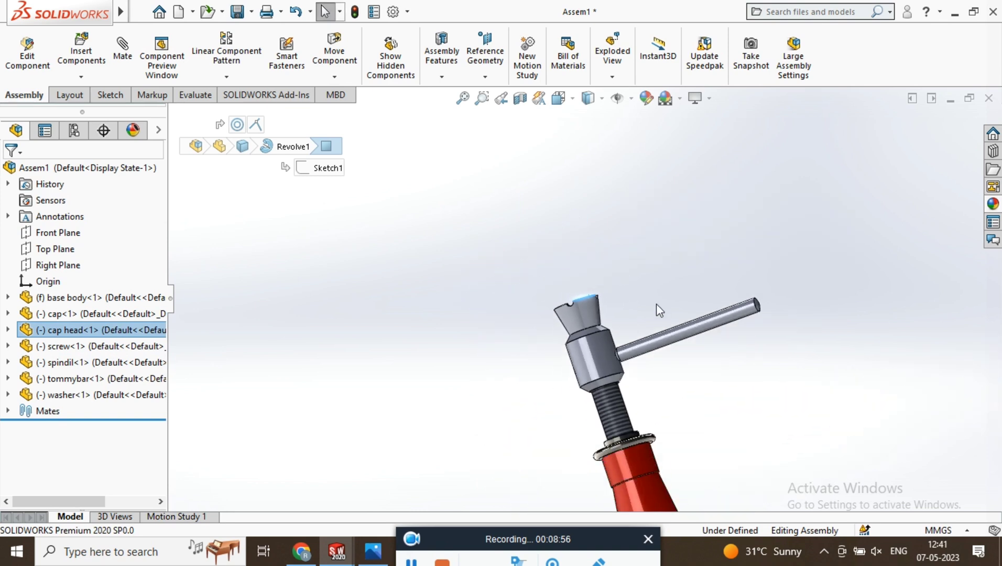
{"action": "left_click", "coordinate": [125, 49]}
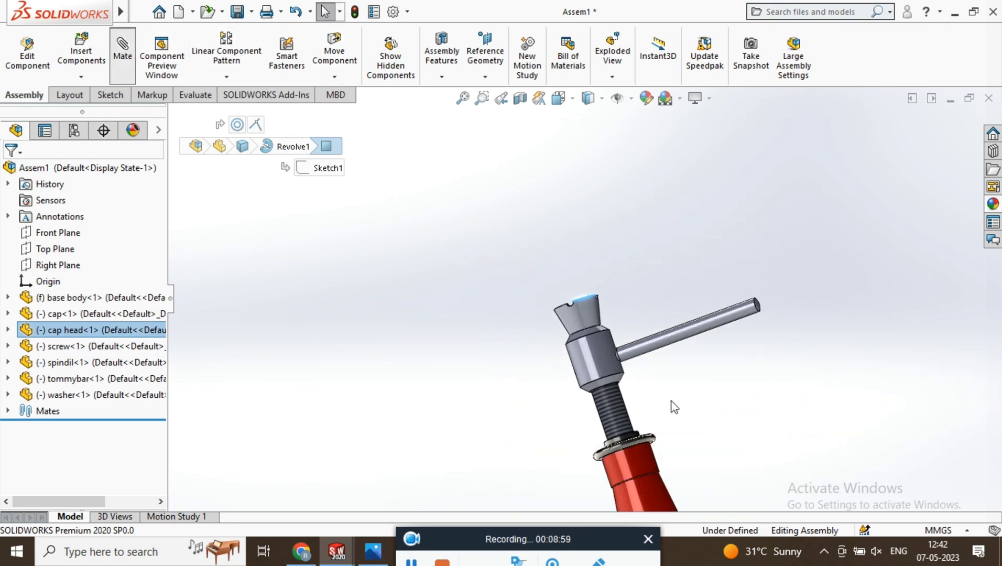
{"action": "scroll", "coordinate": [668, 422], "scroll_direction": "up", "scroll_amount": 3}
{"action": "scroll", "coordinate": [656, 414], "scroll_direction": "down", "scroll_amount": 8}
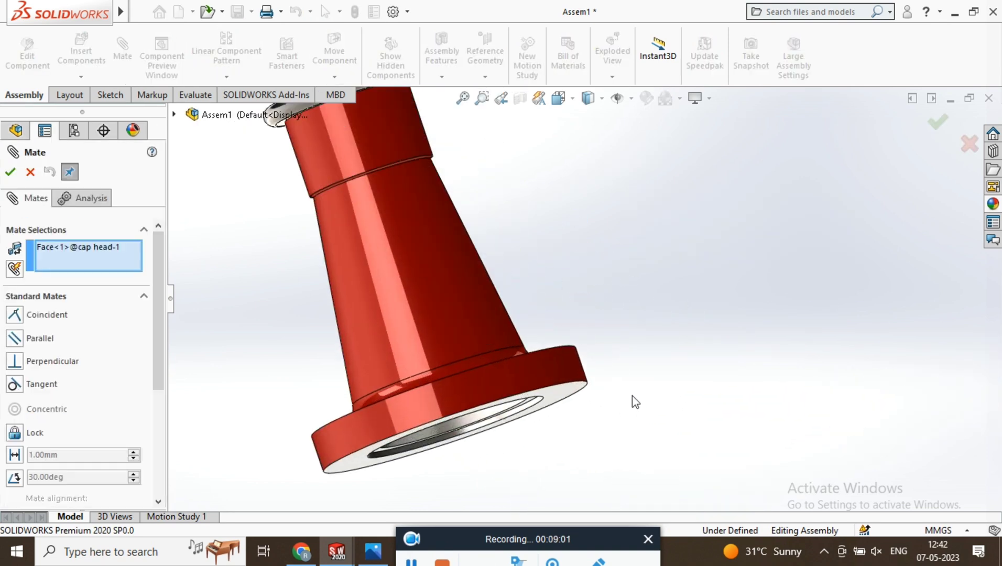
{"action": "left_click", "coordinate": [596, 424]}
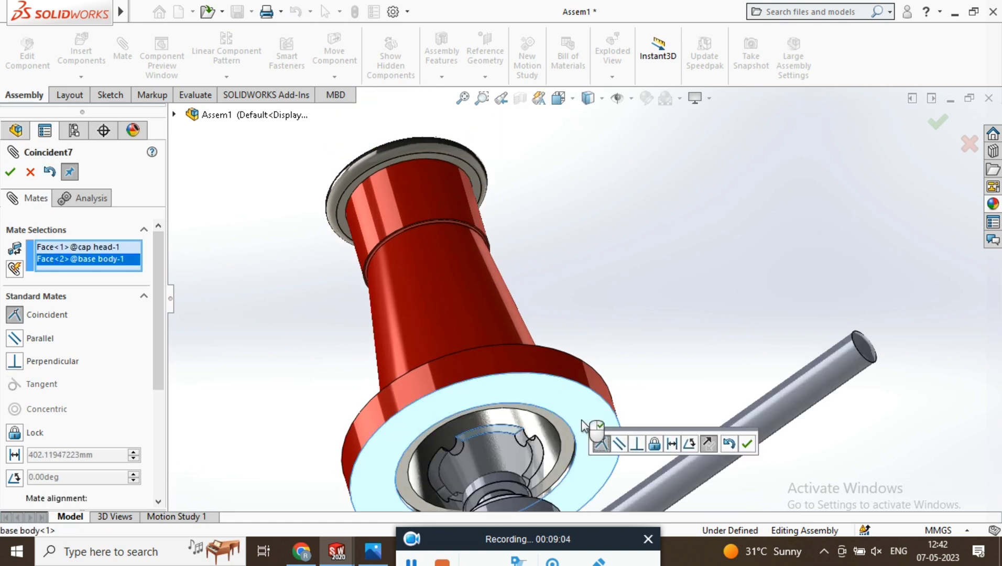
{"action": "scroll", "coordinate": [584, 336], "scroll_direction": "up", "scroll_amount": 8}
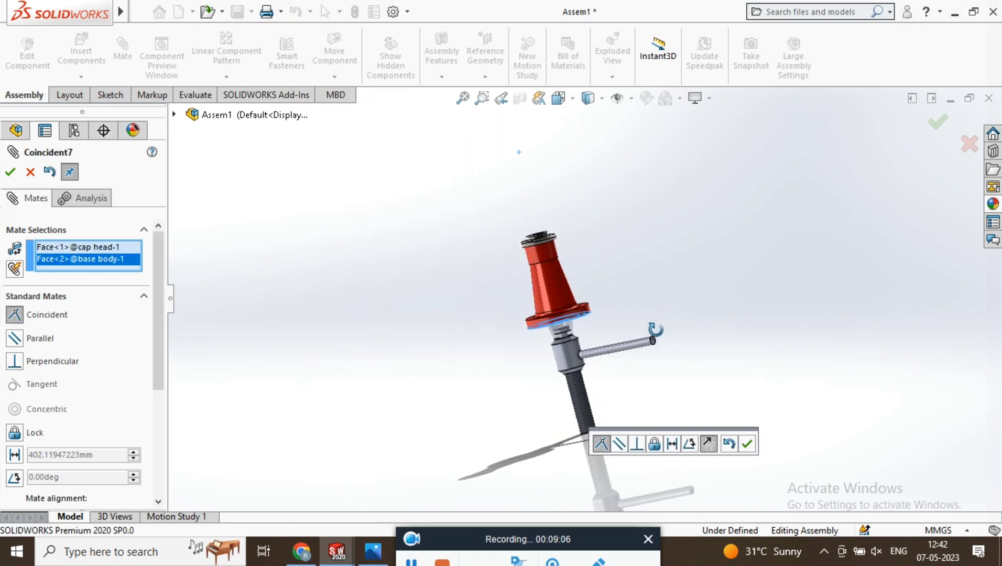
- Try to set a 400 mm distance mate between the cap head's rim face and the base body's underside
{"action": "left_click", "coordinate": [674, 446]}
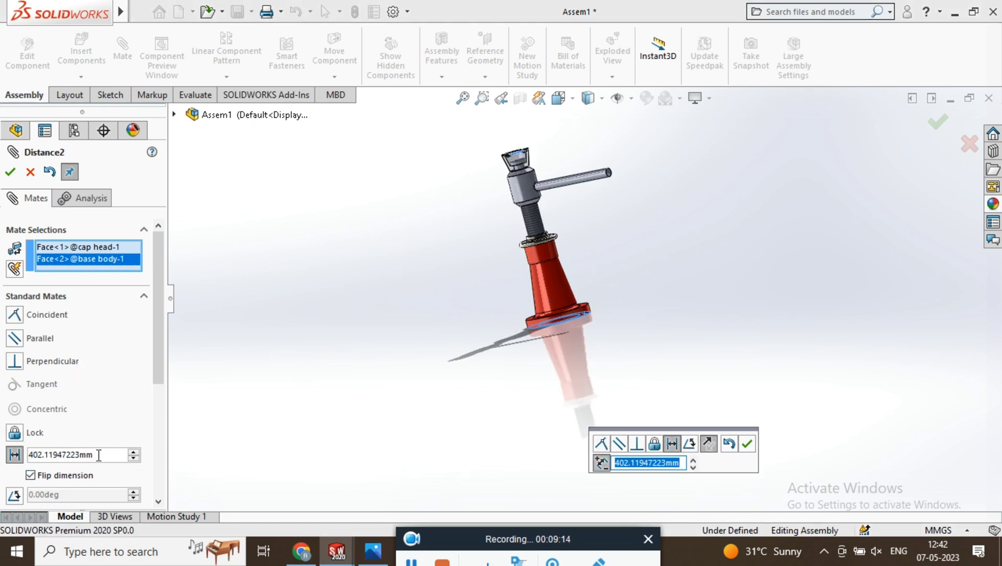
{"action": "left_click", "coordinate": [46, 454]}
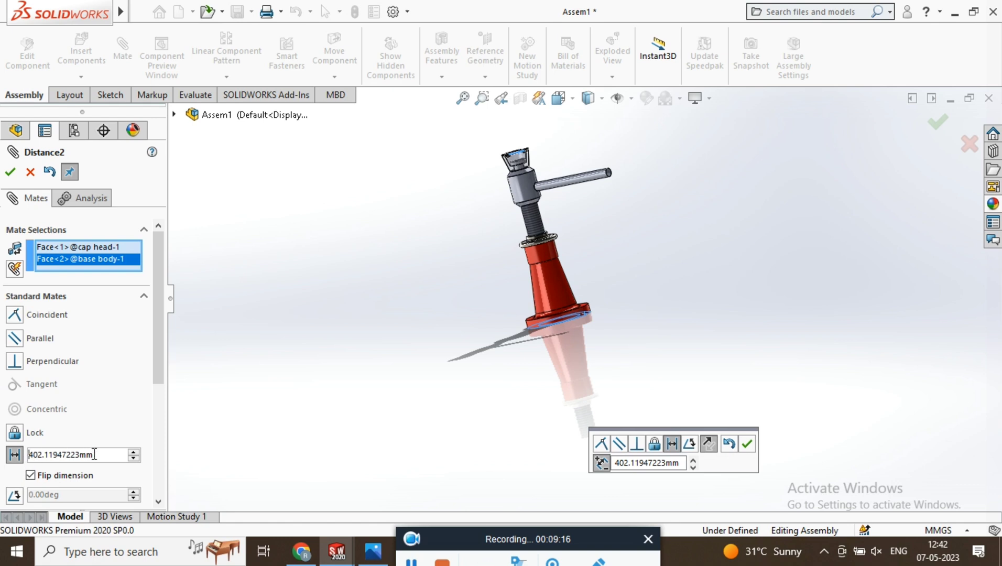
{"action": "left_click_drag", "start_coordinate": [95, 455], "coordinate": [26, 455]}
{"action": "type", "text": "400"}
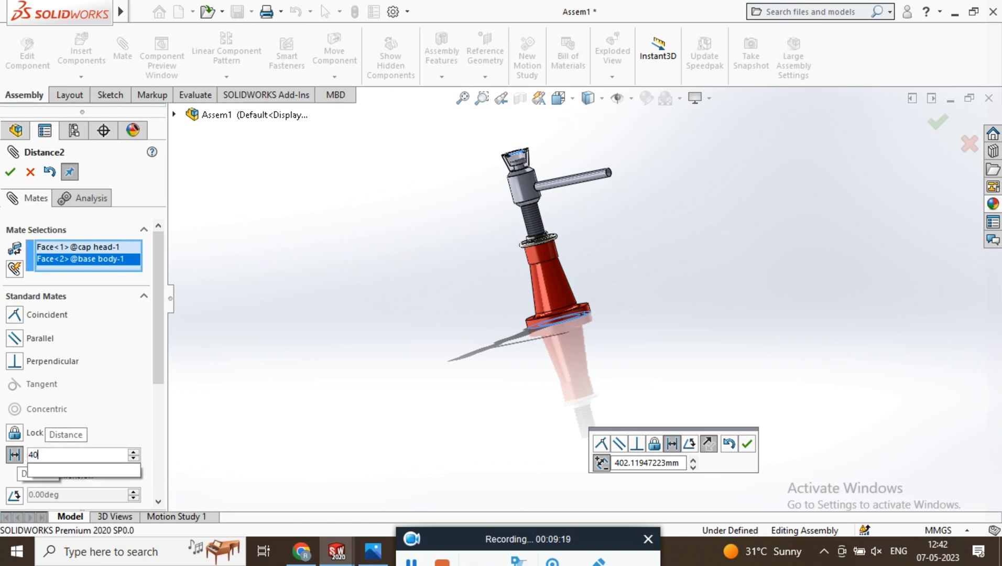
{"action": "right_click", "coordinate": [28, 464]}
{"action": "mouse_move", "coordinate": [131, 471]}
{"action": "key", "text": "Return"}
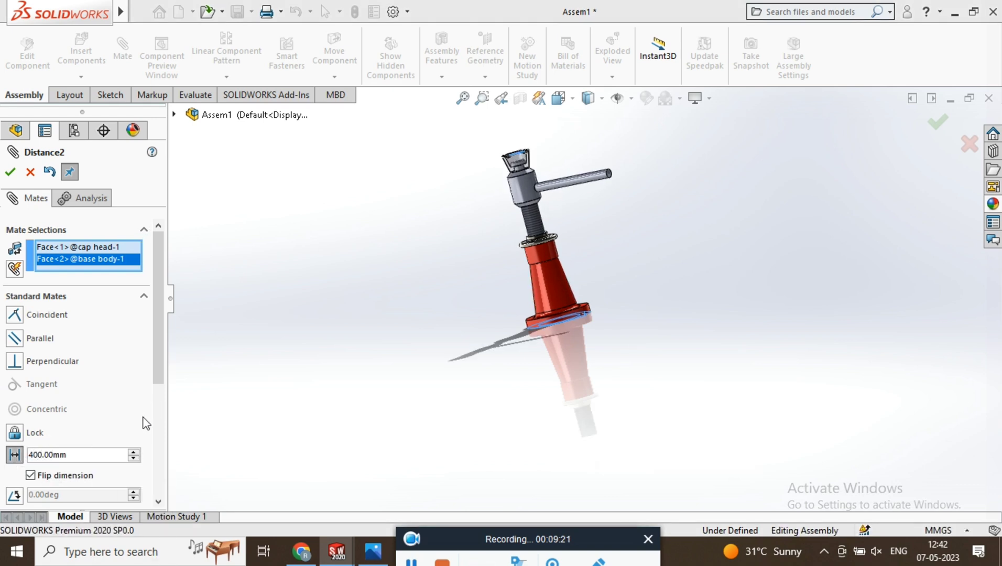
{"action": "scroll", "coordinate": [586, 219], "scroll_direction": "up", "scroll_amount": 4}
{"action": "scroll", "coordinate": [586, 238], "scroll_direction": "down", "scroll_amount": 5}
{"action": "left_click", "coordinate": [694, 342]}
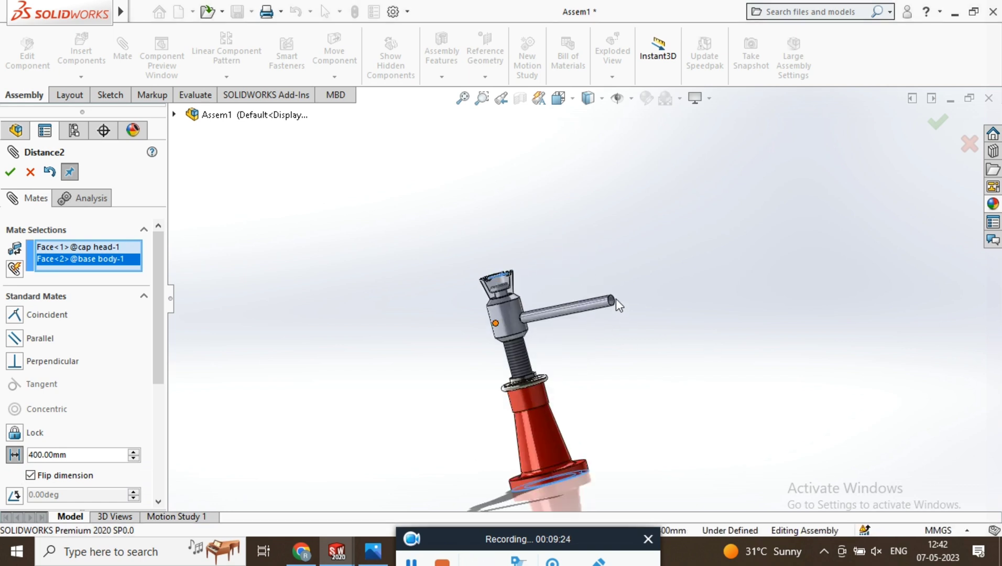
{"action": "left_click_drag", "start_coordinate": [597, 306], "coordinate": [678, 299]}
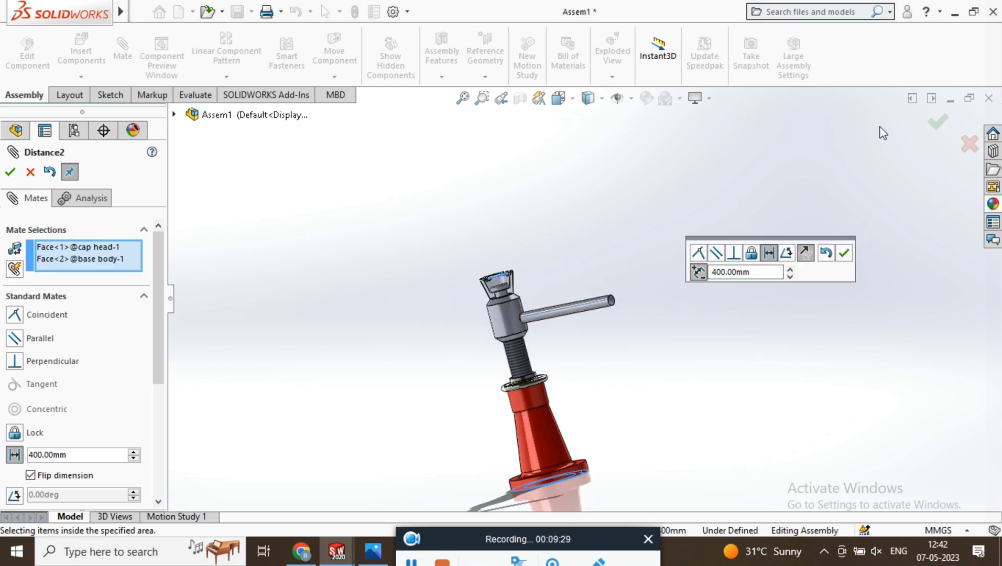
{"action": "left_click", "coordinate": [970, 147]}
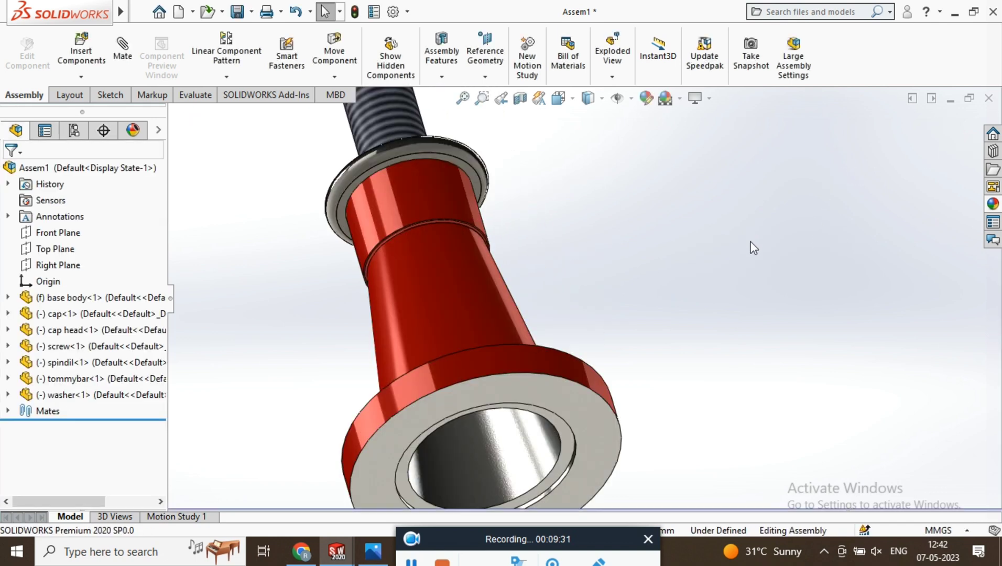
- Move the tommy bar to test how freely the spindle and cap head travel in the base body
{"action": "scroll", "coordinate": [696, 224], "scroll_direction": "up", "scroll_amount": 2}
{"action": "scroll", "coordinate": [696, 224], "scroll_direction": "up", "scroll_amount": 2}
{"action": "middle_click_drag", "start_coordinate": [671, 202], "coordinate": [573, 208]}
{"action": "left_click_drag", "start_coordinate": [564, 127], "coordinate": [678, 194]}
{"action": "scroll", "coordinate": [678, 193], "scroll_direction": "up", "scroll_amount": 3}
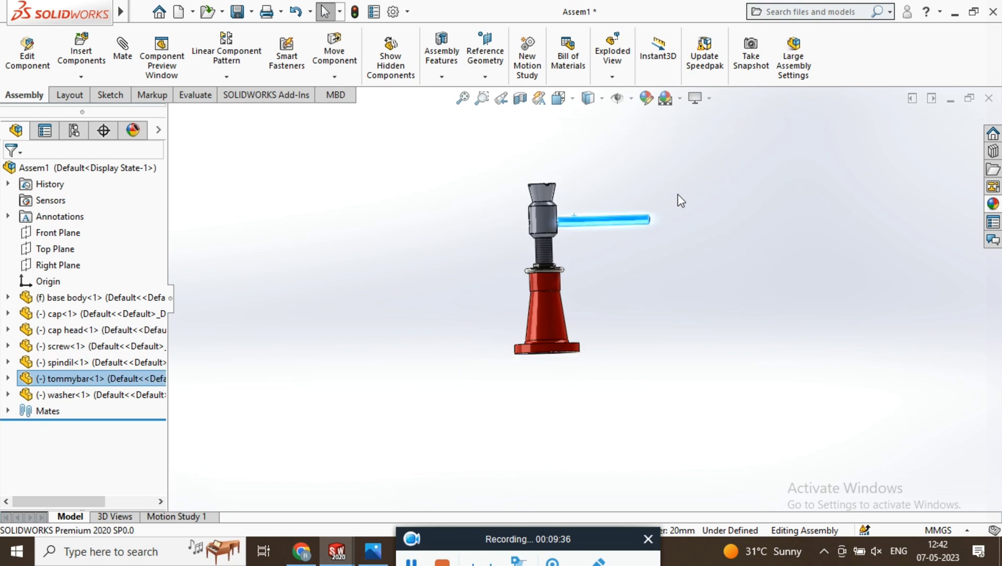
- Start a new mate between the top rim face of the cap head and the bottom face of the base body
{"action": "scroll", "coordinate": [610, 211], "scroll_direction": "down", "scroll_amount": 4}
{"action": "middle_click_drag", "start_coordinate": [610, 217], "coordinate": [525, 309]}
{"action": "scroll", "coordinate": [472, 273], "scroll_direction": "down", "scroll_amount": 5}
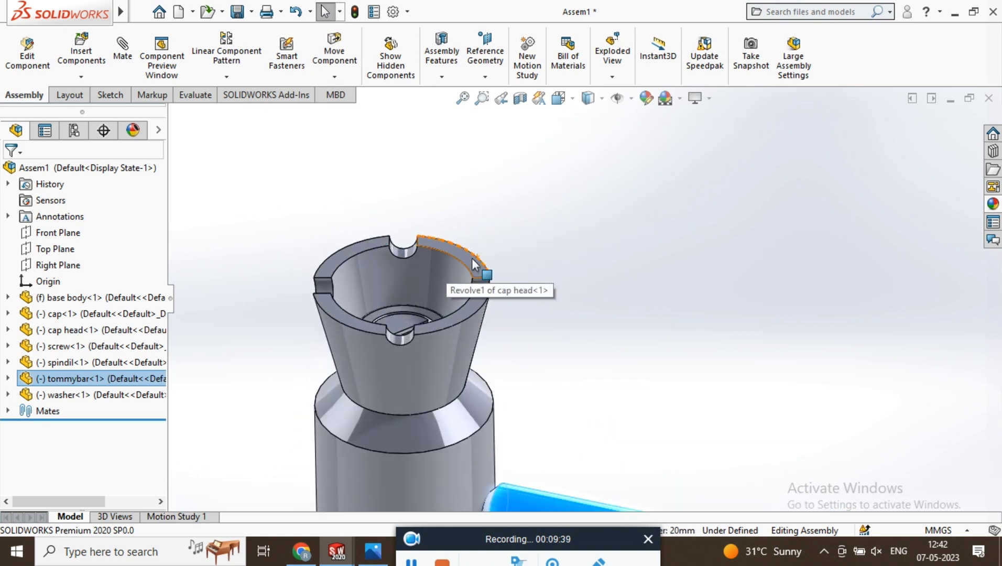
{"action": "left_click", "coordinate": [475, 265]}
{"action": "scroll", "coordinate": [473, 265], "scroll_direction": "up", "scroll_amount": 4}
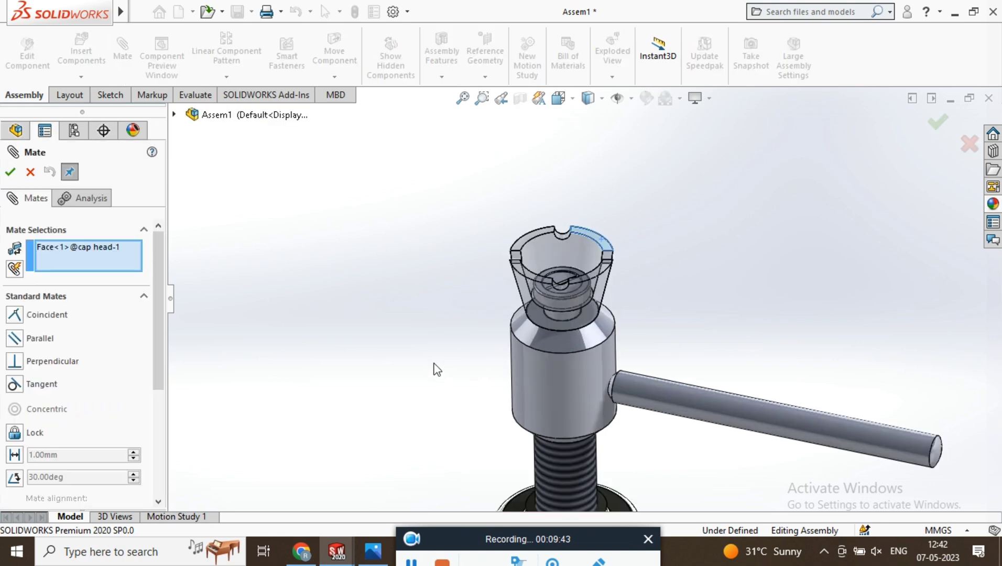
{"action": "scroll", "coordinate": [448, 375], "scroll_direction": "down", "scroll_amount": 3}
{"action": "scroll", "coordinate": [470, 385], "scroll_direction": "up", "scroll_amount": 6}
{"action": "middle_click_drag", "start_coordinate": [470, 385], "coordinate": [519, 293]}
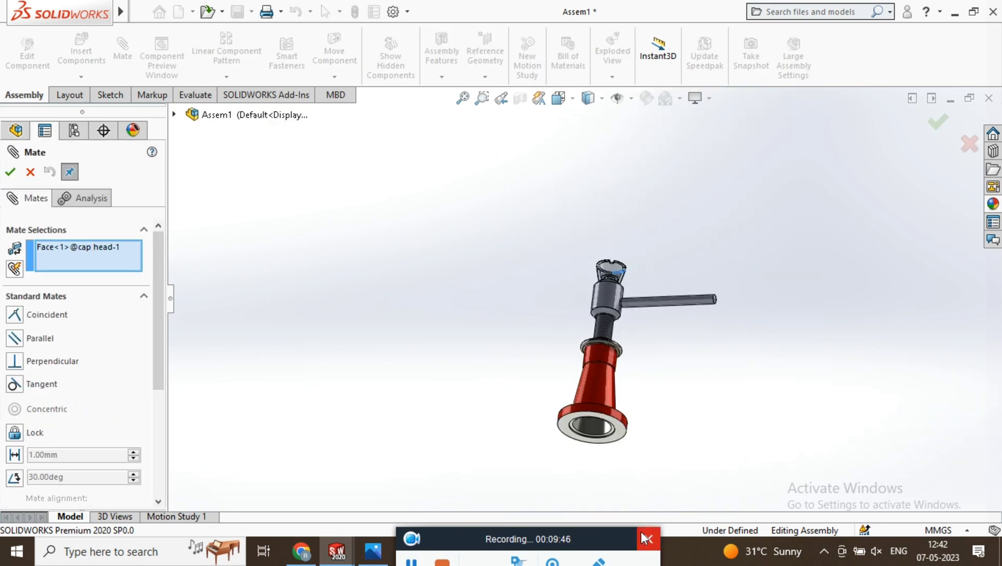
{"action": "scroll", "coordinate": [603, 272], "scroll_direction": "down", "scroll_amount": 4}
{"action": "left_click", "coordinate": [637, 281]}
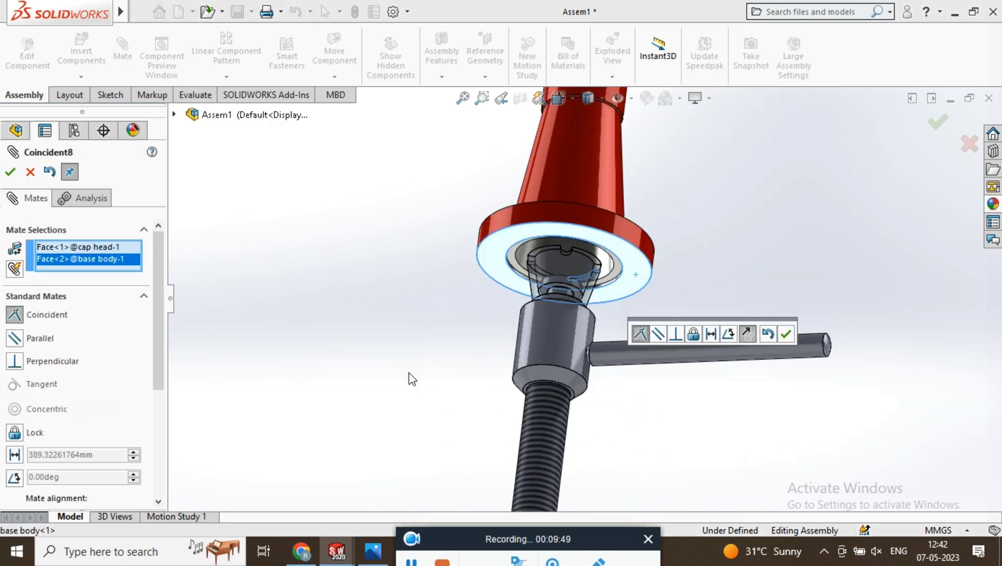
- Make it a distance mate of 400 mm between the two selected faces and apply it
{"action": "left_click", "coordinate": [711, 334]}
{"action": "left_click", "coordinate": [63, 475]}
{"action": "left_click", "coordinate": [57, 456]}
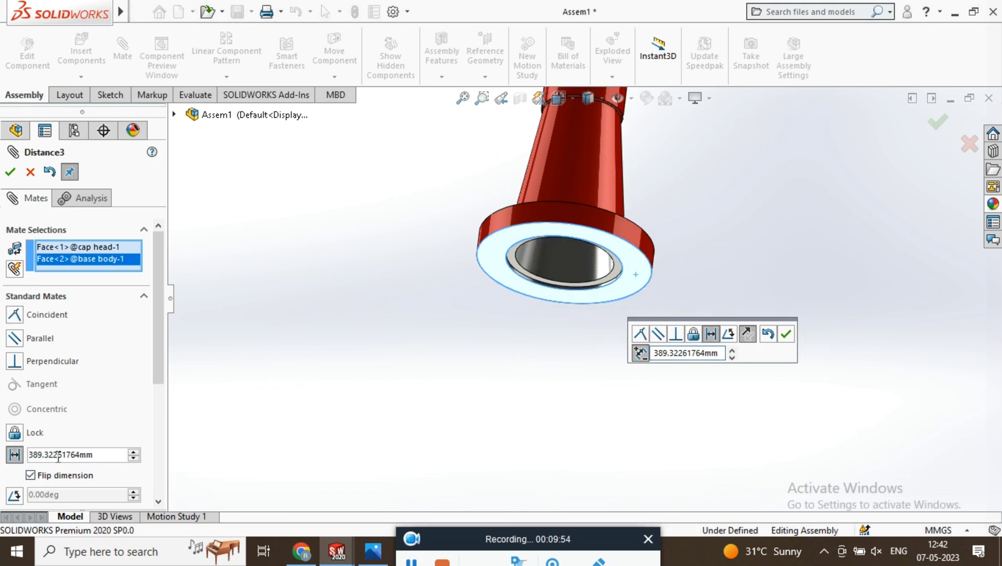
{"action": "double_click", "coordinate": [101, 456]}
{"action": "type", "text": "400"}
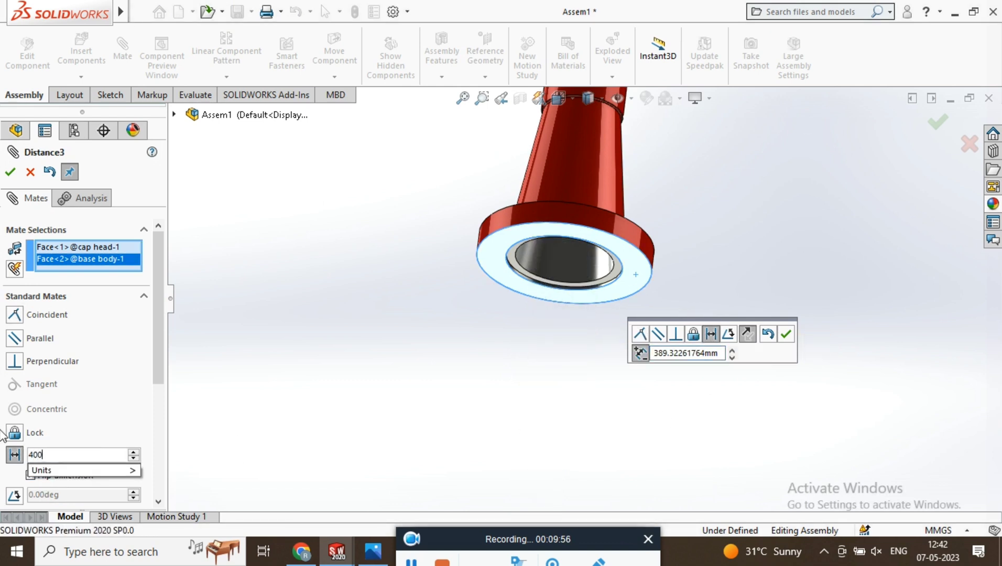
{"action": "key", "text": "Return"}
{"action": "left_click", "coordinate": [12, 174]}
{"action": "scroll", "coordinate": [379, 325], "scroll_direction": "up", "scroll_amount": 6}
{"action": "left_click", "coordinate": [937, 127]}
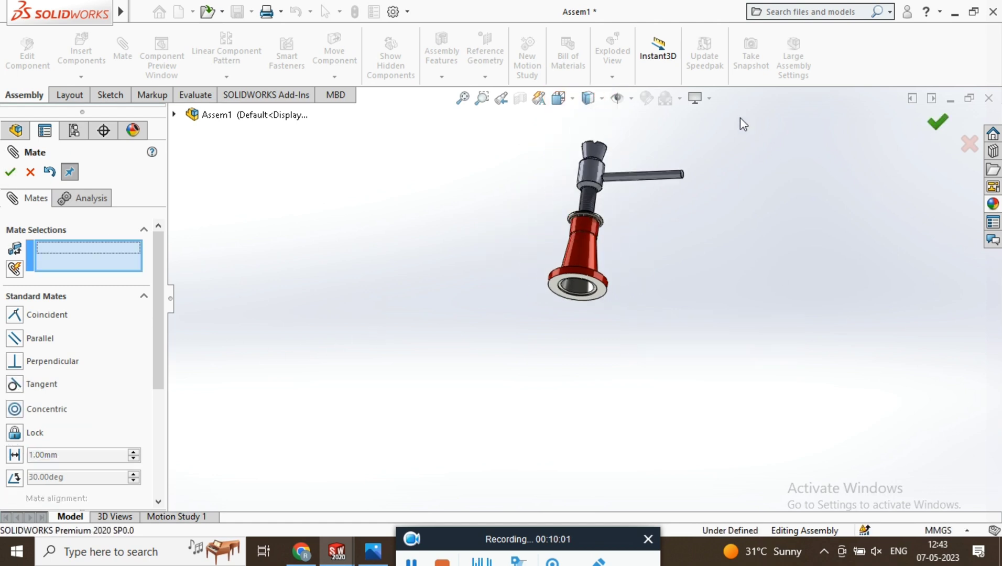
- Finish adding mates and swing the tommy bar around the spindle axis to check the jack's rotation
{"action": "middle_click_drag", "start_coordinate": [680, 156], "coordinate": [729, 209]}
{"action": "scroll", "coordinate": [726, 202], "scroll_direction": "down", "scroll_amount": 6}
{"action": "scroll", "coordinate": [550, 267], "scroll_direction": "up", "scroll_amount": 6}
{"action": "scroll", "coordinate": [450, 386], "scroll_direction": "down", "scroll_amount": 4}
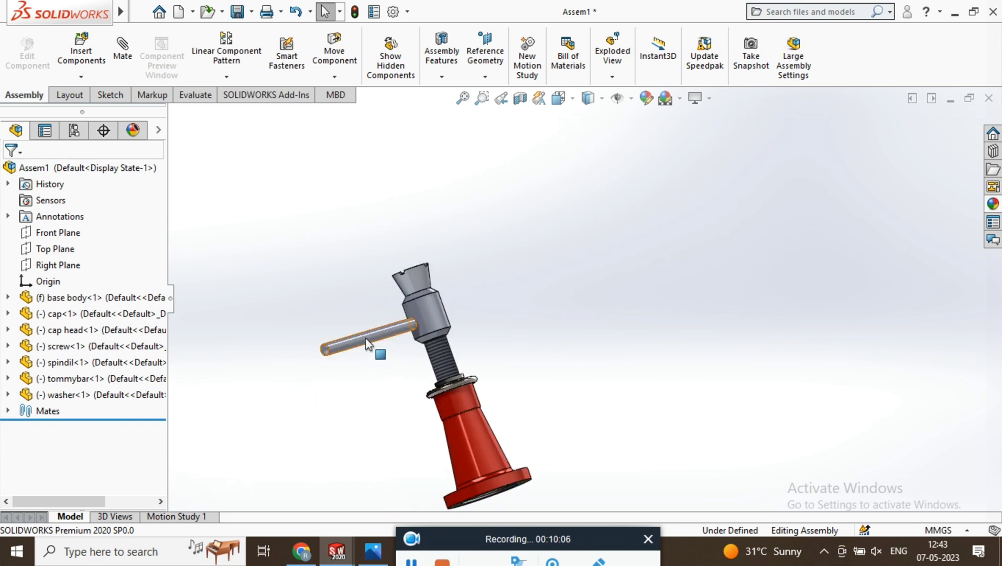
{"action": "left_click", "coordinate": [367, 343]}
{"action": "left_click_drag", "start_coordinate": [351, 340], "coordinate": [499, 313]}
{"action": "scroll", "coordinate": [574, 301], "scroll_direction": "up", "scroll_amount": 3}
{"action": "scroll", "coordinate": [229, 401], "scroll_direction": "down", "scroll_amount": 3}
{"action": "scroll", "coordinate": [592, 287], "scroll_direction": "up", "scroll_amount": 1}
{"action": "middle_click_drag", "start_coordinate": [721, 312], "coordinate": [477, 331]}
{"action": "scroll", "coordinate": [713, 344], "scroll_direction": "up", "scroll_amount": 1}
{"action": "left_click", "coordinate": [713, 345]}
{"action": "scroll", "coordinate": [682, 314], "scroll_direction": "down", "scroll_amount": 3}
{"action": "middle_click_drag", "start_coordinate": [682, 314], "coordinate": [623, 332]}
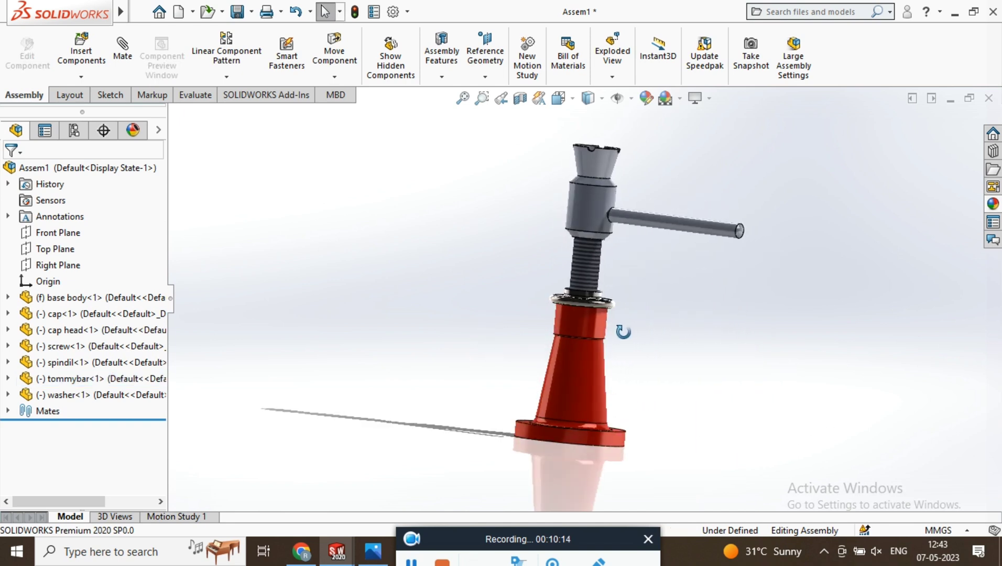
- Inspect the assembled screw jack and compare it with the reference drawing
{"action": "scroll", "coordinate": [651, 318], "scroll_direction": "up", "scroll_amount": 2}
{"action": "scroll", "coordinate": [651, 315], "scroll_direction": "down", "scroll_amount": 2}
{"action": "middle_click_drag", "start_coordinate": [640, 219], "coordinate": [664, 243]}
{"action": "scroll", "coordinate": [664, 244], "scroll_direction": "down", "scroll_amount": 4}
{"action": "left_click", "coordinate": [373, 551]}
{"action": "left_click", "coordinate": [373, 550]}
{"action": "mouse_move", "coordinate": [565, 297]}
{"action": "middle_mouse_down"}
{"action": "mouse_move", "coordinate": [584, 340]}
{"action": "mouse_move", "coordinate": [545, 294]}
{"action": "middle_mouse_up"}
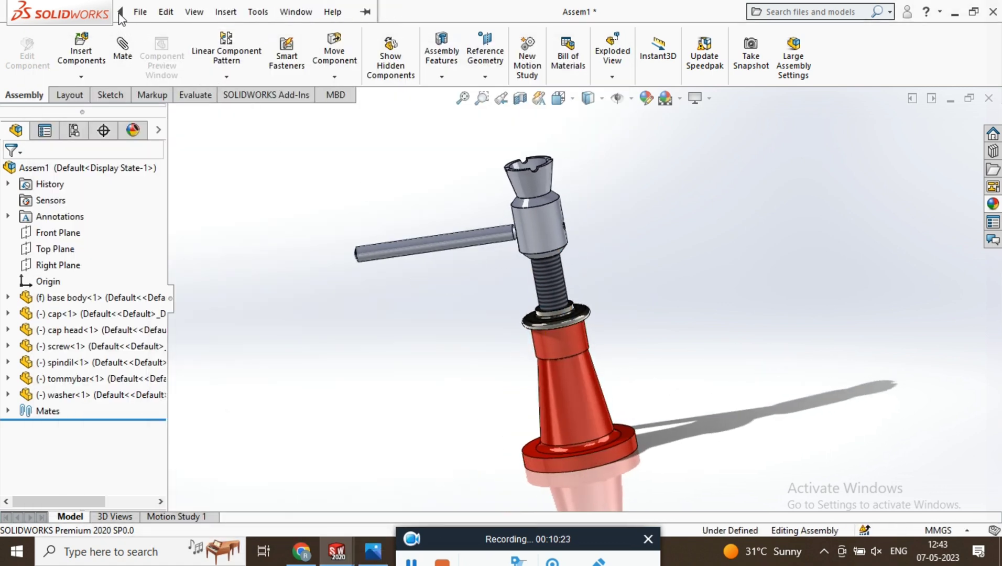
- Make a drawing from the assembly, choosing to rebuild and save the assembly before it is inserted
{"action": "left_click", "coordinate": [140, 12]}
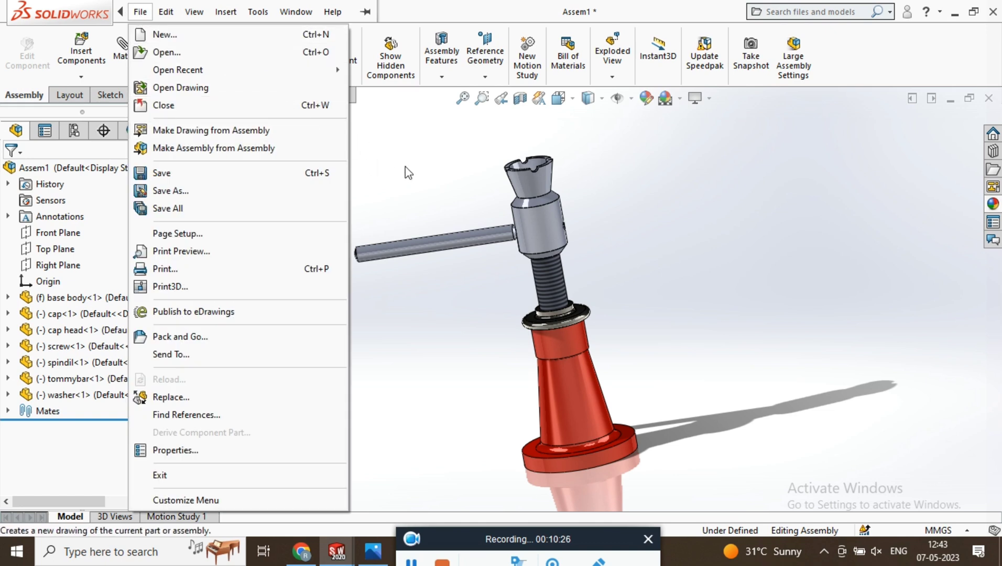
{"action": "left_click", "coordinate": [390, 168]}
{"action": "left_click", "coordinate": [137, 13]}
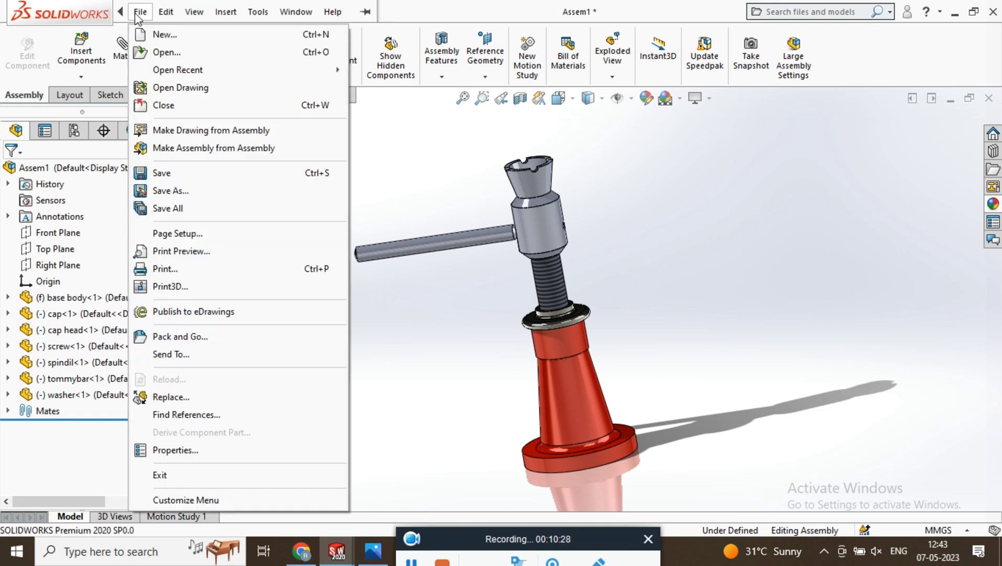
{"action": "left_click", "coordinate": [251, 132]}
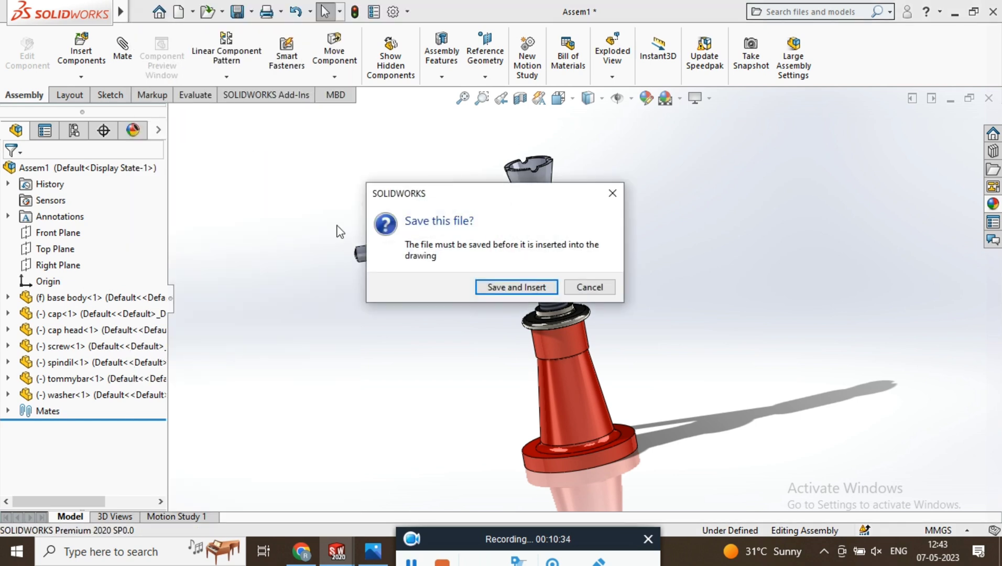
{"action": "left_click", "coordinate": [504, 288]}
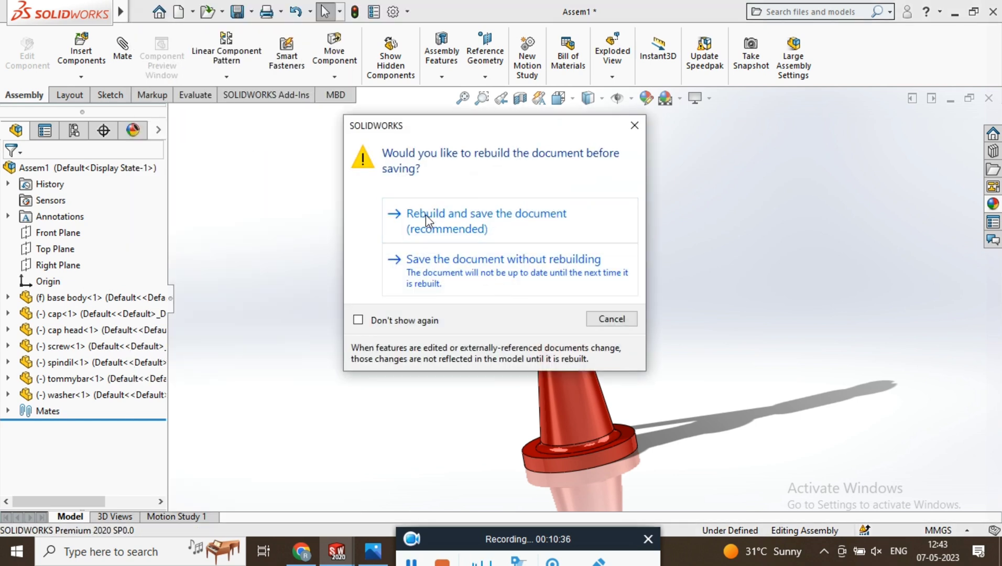
{"action": "left_click", "coordinate": [507, 231]}
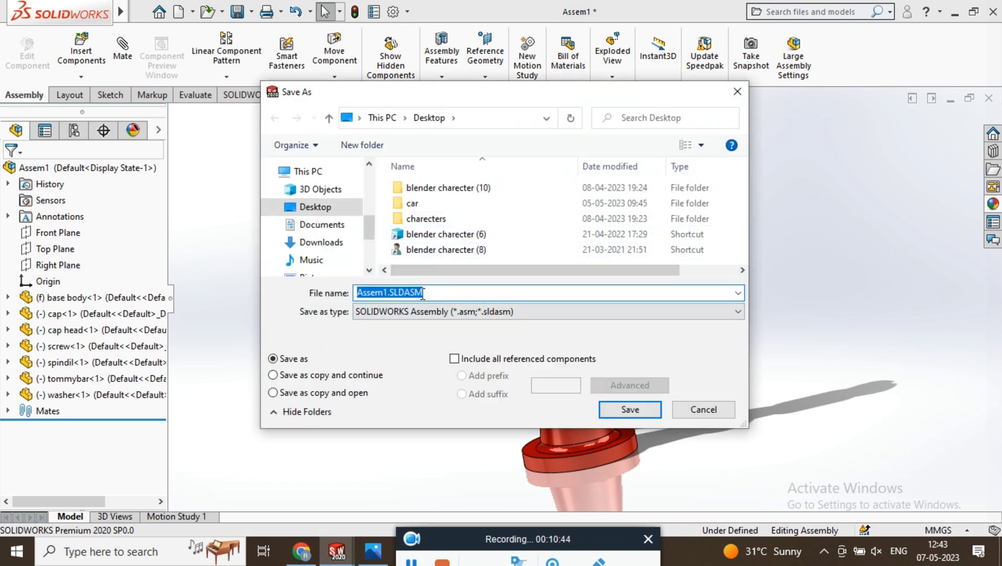
- Save the assembly file on the Desktop under the name screwjack
{"action": "type", "text": "a"}
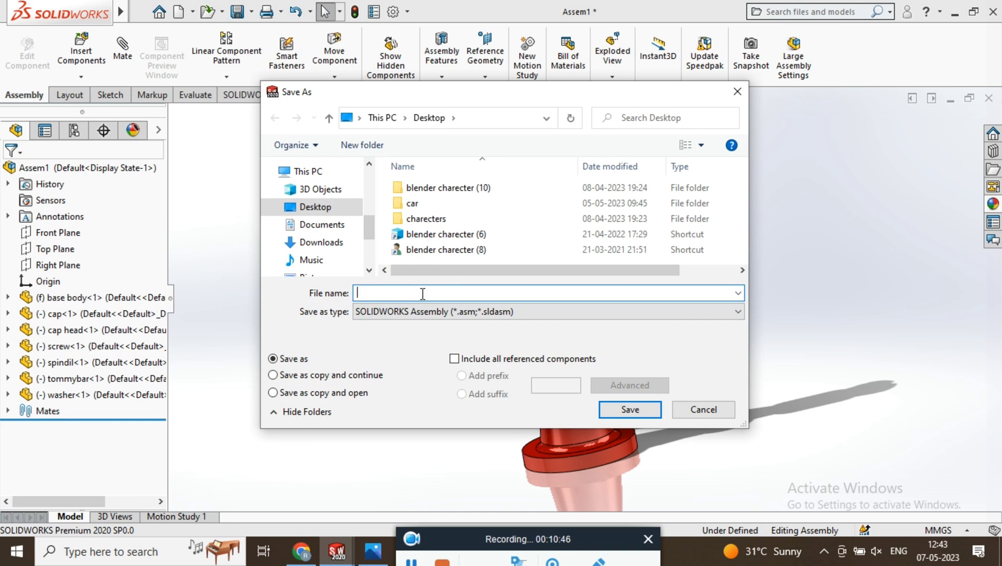
{"action": "type", "text": "sc"}
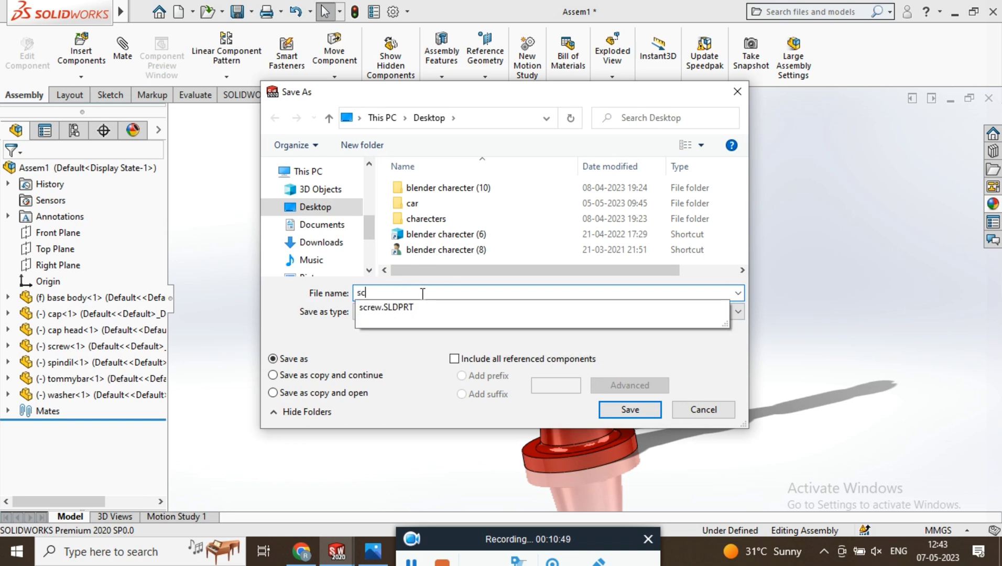
{"action": "type", "text": "rewja"}
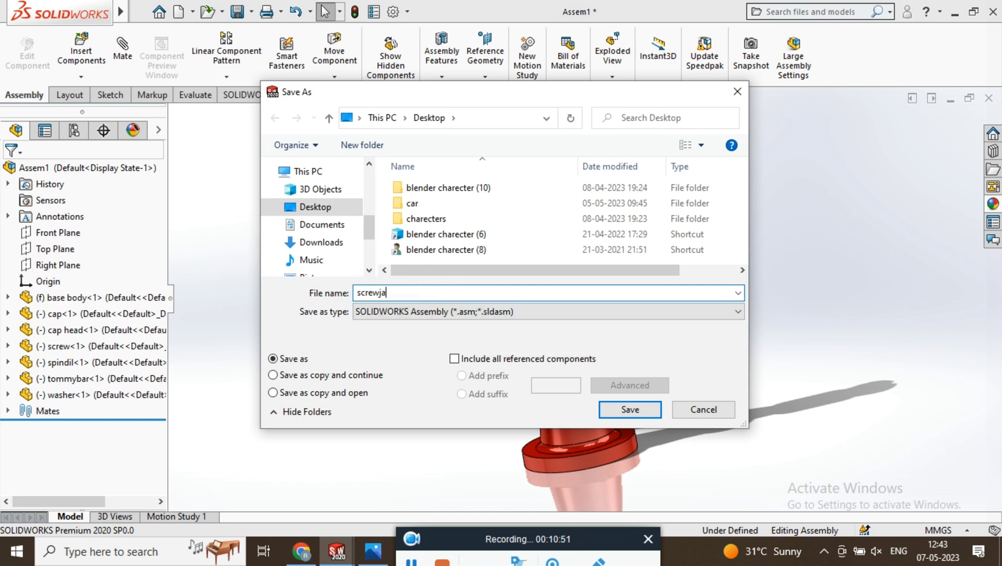
{"action": "left_click", "coordinate": [629, 410]}
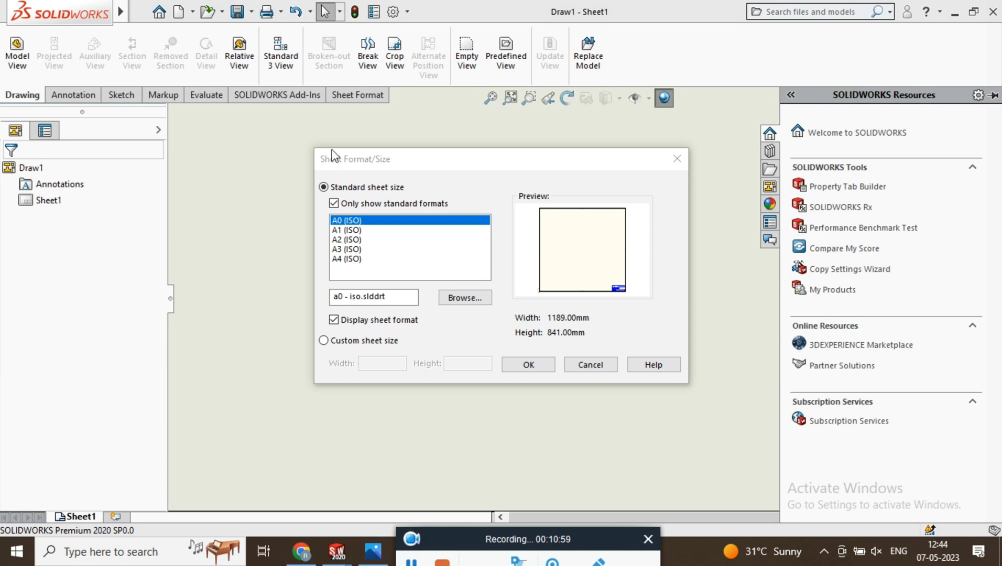
- Create the drawing sheet with the standard A3 (ISO) size and its sheet format displayed
{"action": "left_click", "coordinate": [340, 259]}
{"action": "left_click", "coordinate": [345, 221]}
{"action": "left_click", "coordinate": [360, 240]}
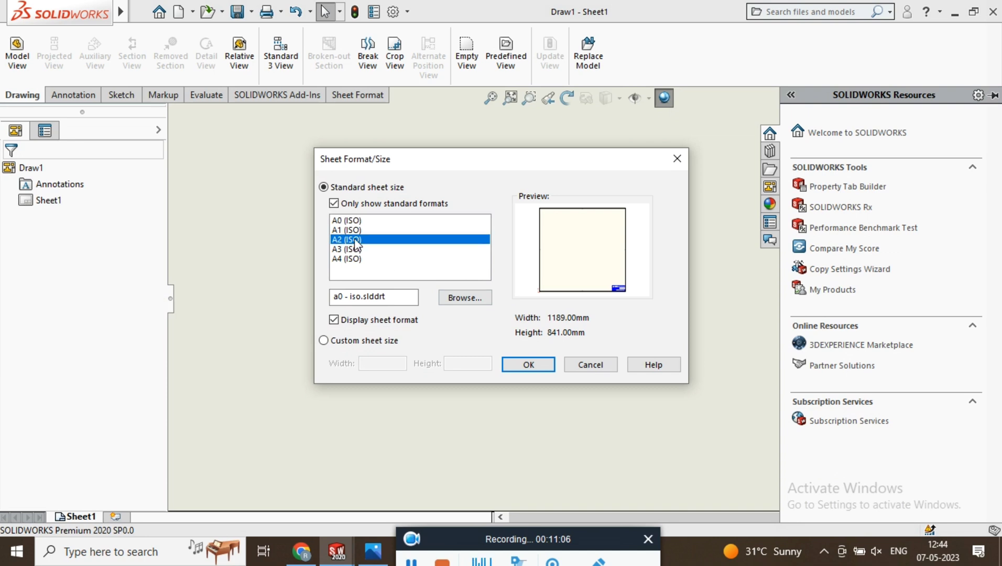
{"action": "left_click", "coordinate": [351, 250]}
{"action": "left_click", "coordinate": [346, 259]}
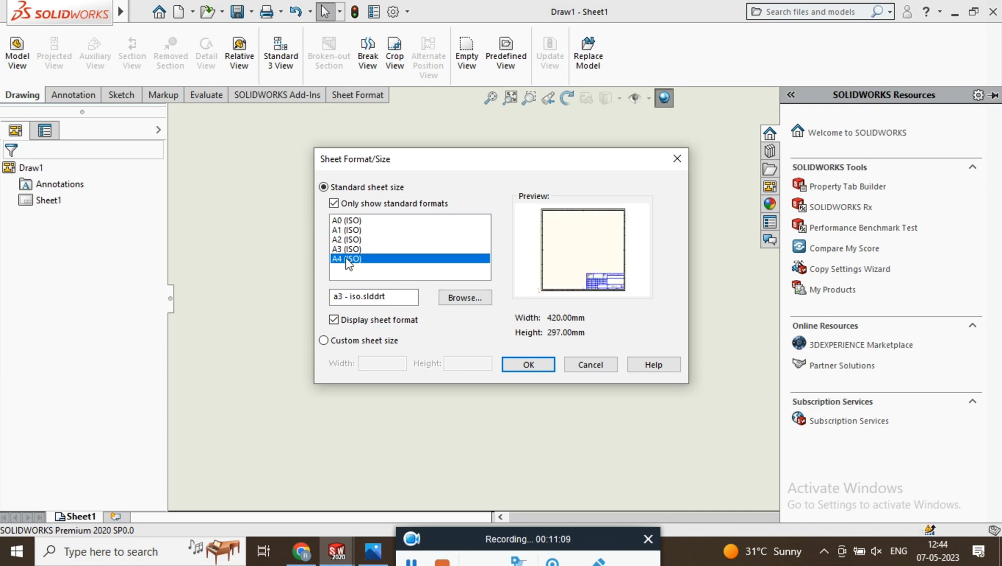
{"action": "left_click", "coordinate": [352, 249]}
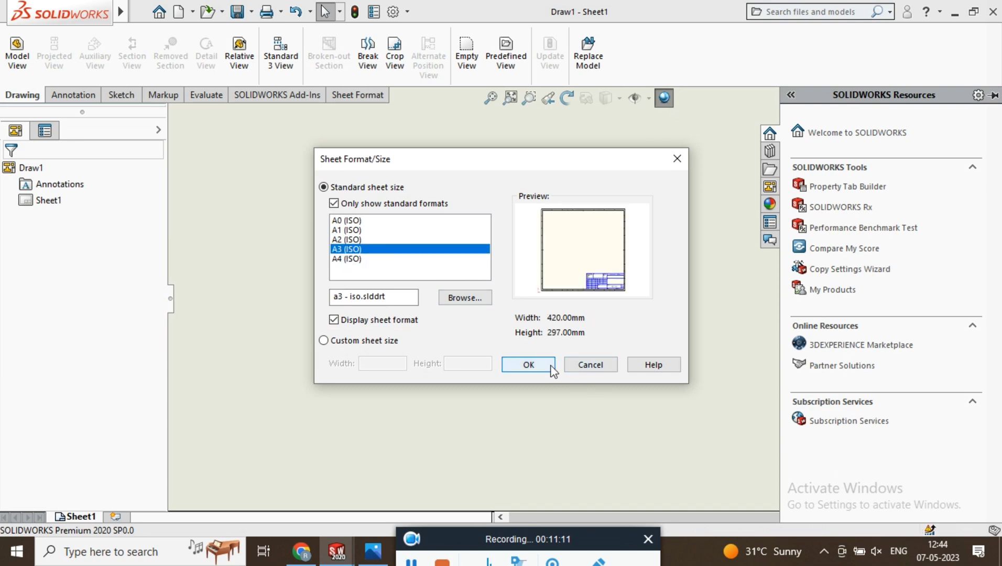
{"action": "left_click", "coordinate": [530, 364]}
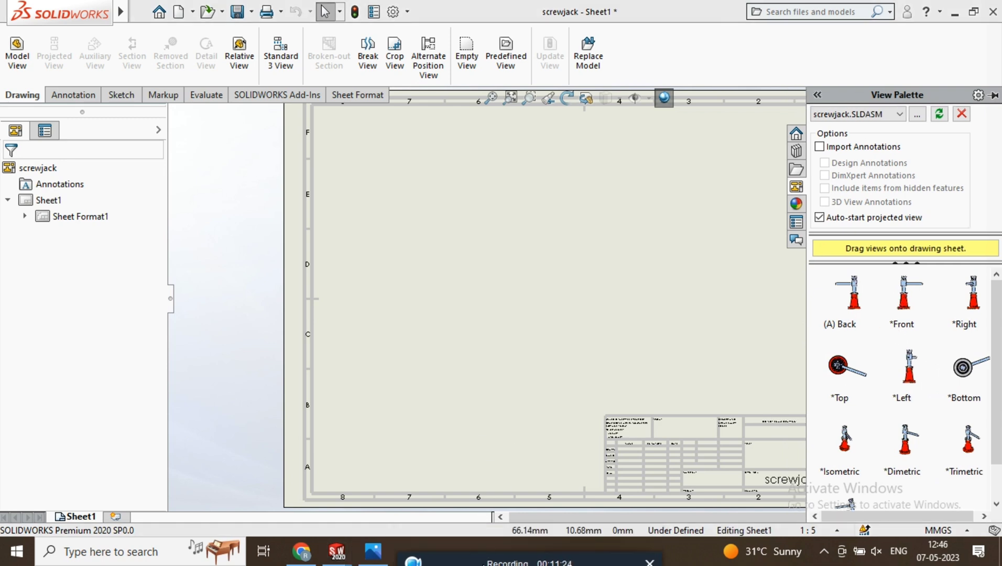
- Place the Right view of the screw jack in the lower-left area of the drawing sheet
{"action": "left_click_drag", "start_coordinate": [838, 258], "coordinate": [454, 131]}
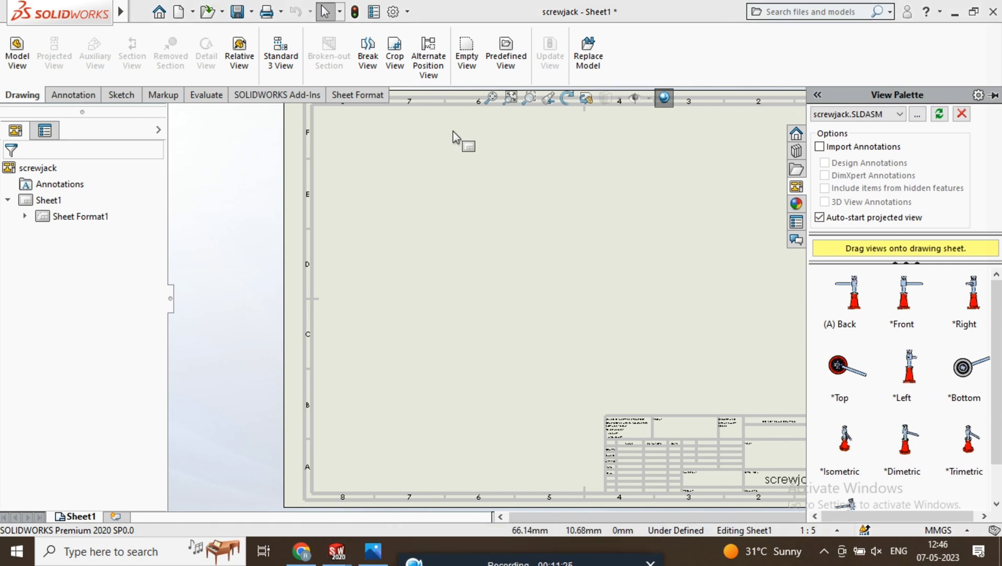
{"action": "left_click", "coordinate": [842, 371]}
{"action": "left_click", "coordinate": [899, 367]}
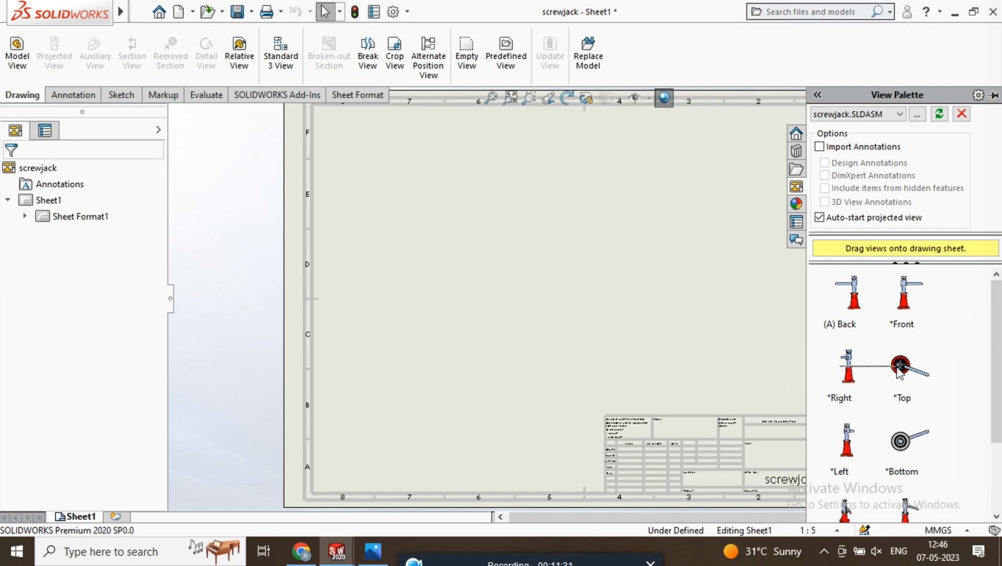
{"action": "left_click", "coordinate": [917, 368]}
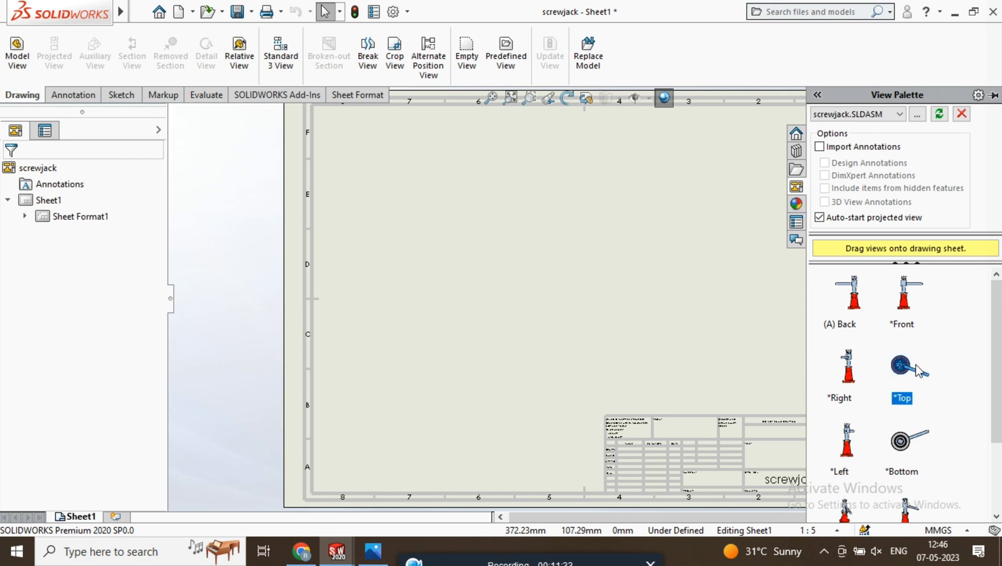
{"action": "left_click_drag", "start_coordinate": [901, 370], "coordinate": [900, 285]}
{"action": "left_click_drag", "start_coordinate": [853, 366], "coordinate": [426, 373]}
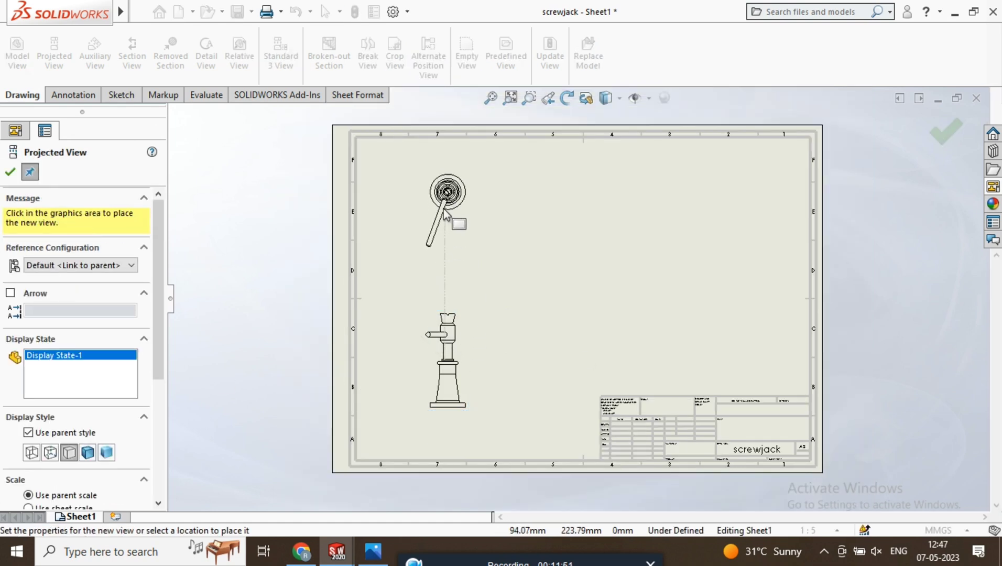
- Add projected views from the placed view: a top view above it, a side view beside it, and an isometric view diagonally above
{"action": "left_click", "coordinate": [440, 236]}
{"action": "left_click", "coordinate": [446, 356]}
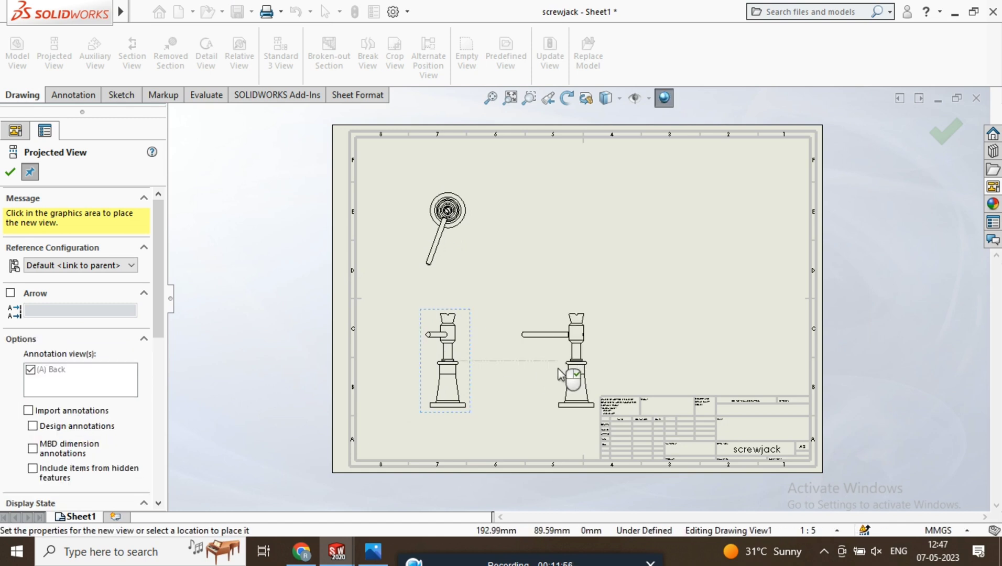
{"action": "left_click", "coordinate": [553, 373]}
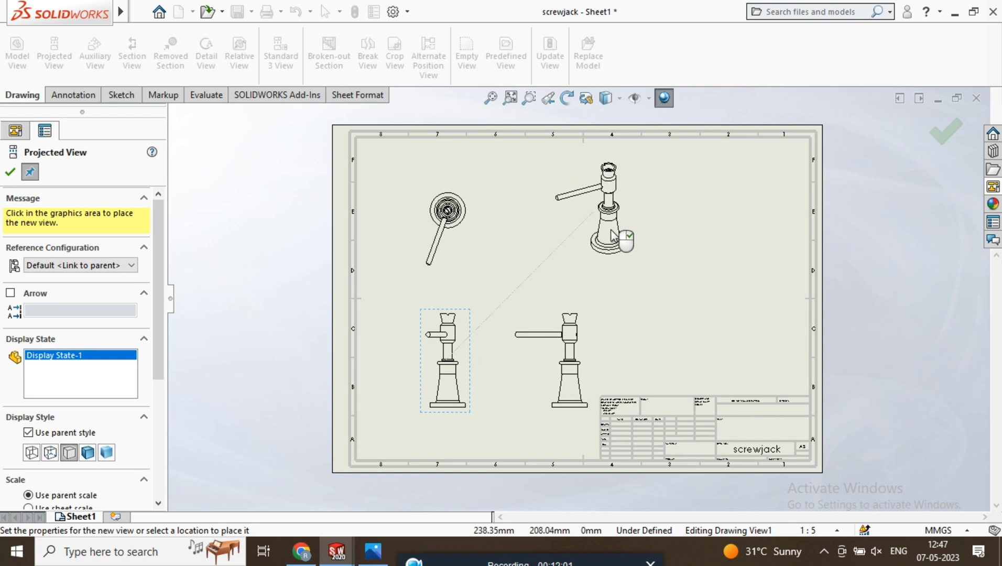
{"action": "left_click", "coordinate": [661, 254]}
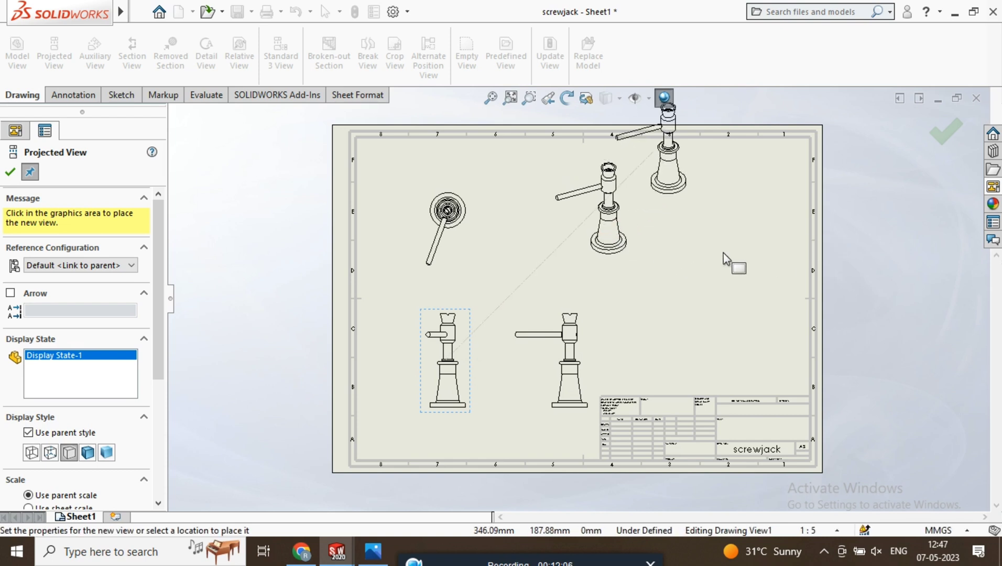
{"action": "left_click", "coordinate": [945, 133]}
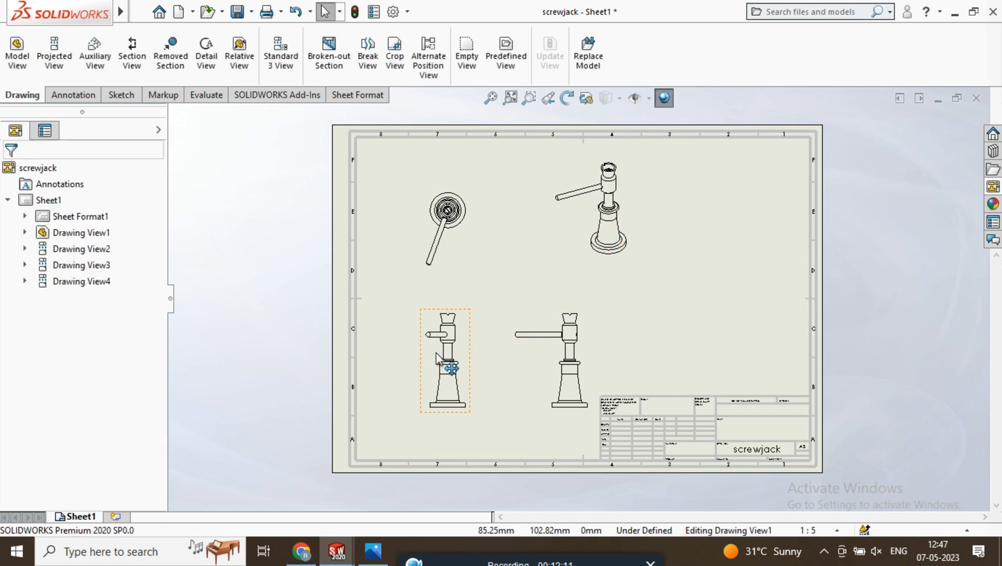
- Switch the parent view on the sheet to a custom scale, trying 1.6 and settling on 1:5
{"action": "left_click", "coordinate": [474, 350]}
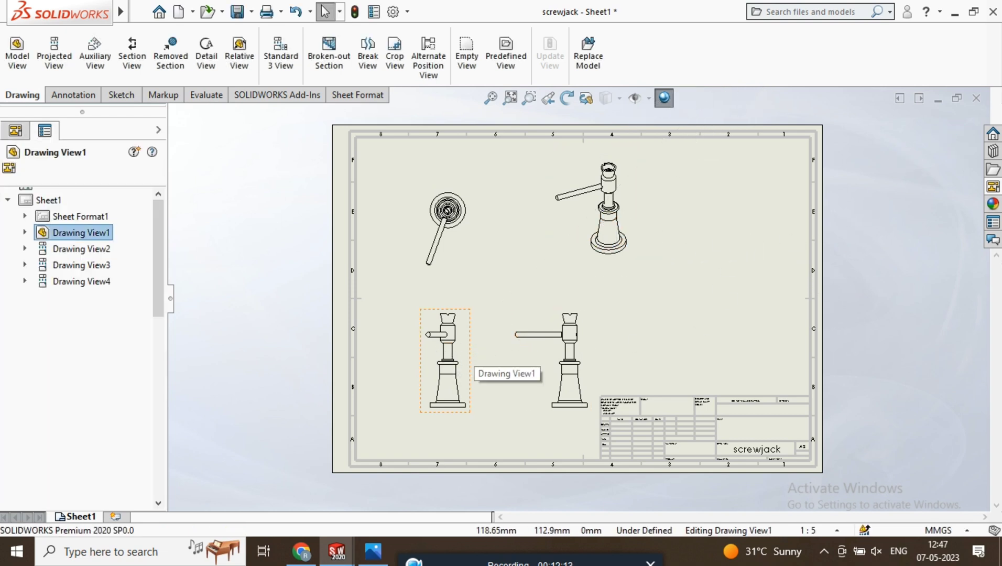
{"action": "left_click_drag", "start_coordinate": [163, 293], "coordinate": [193, 423]}
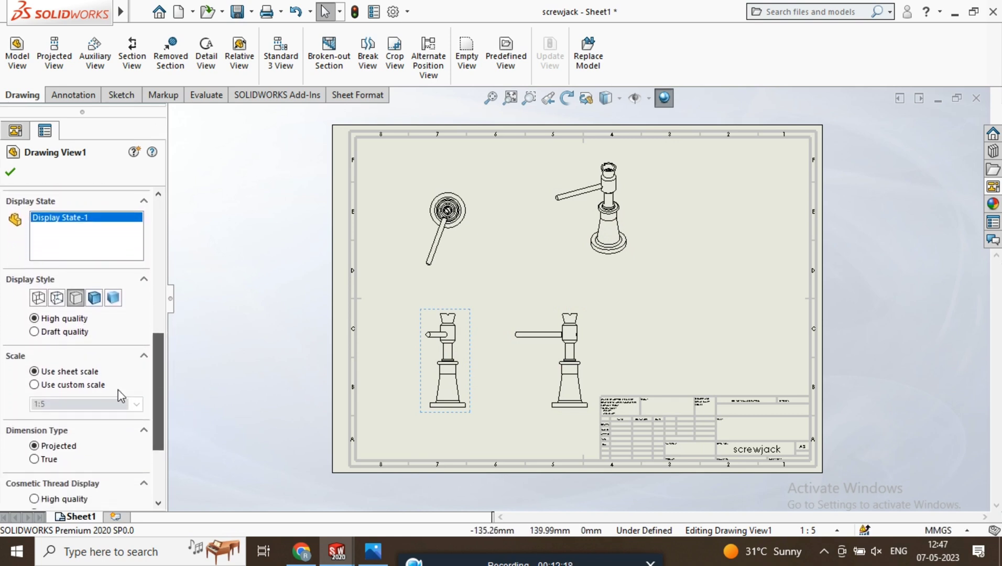
{"action": "left_click", "coordinate": [34, 388]}
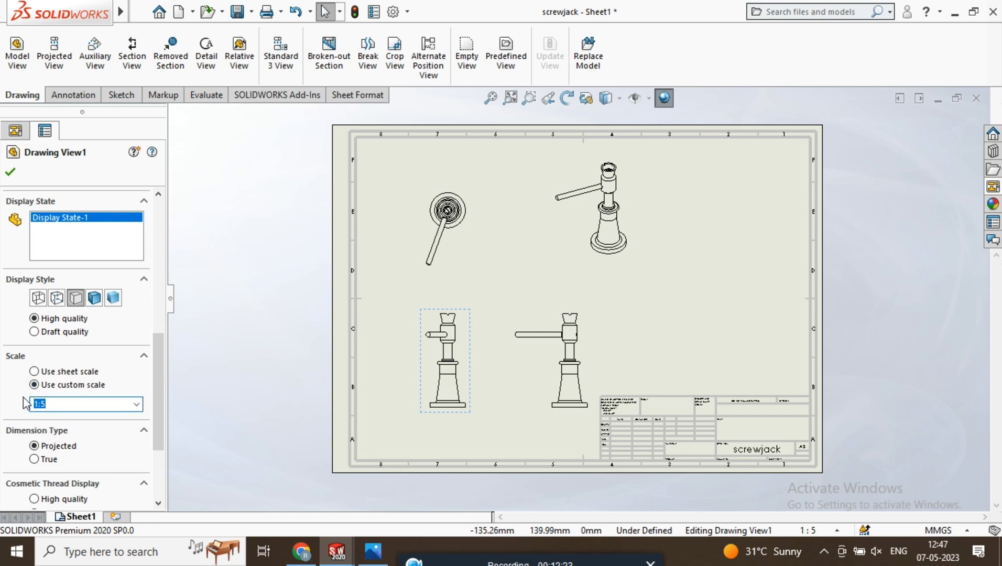
{"action": "key", "text": "Return"}
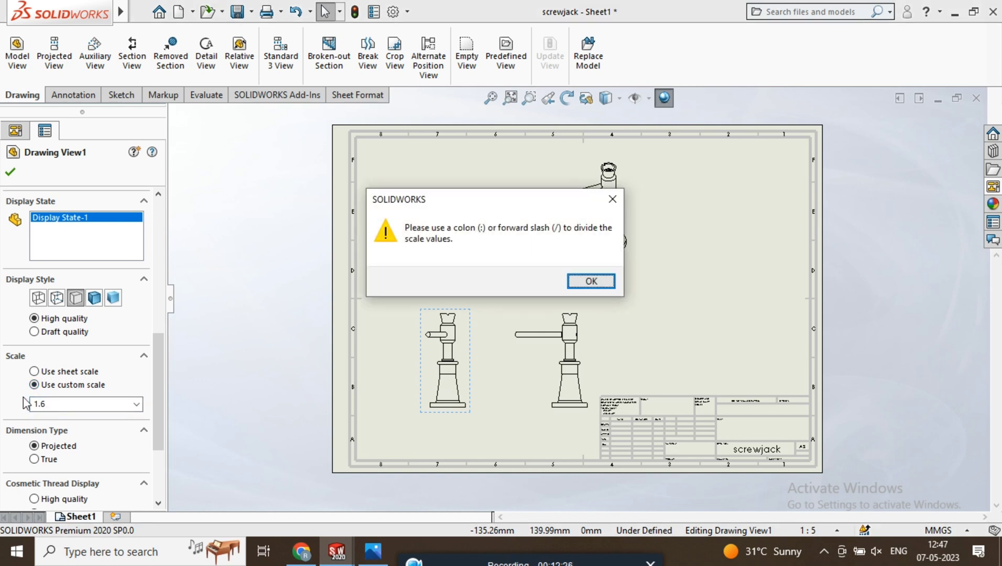
{"action": "left_click", "coordinate": [587, 284]}
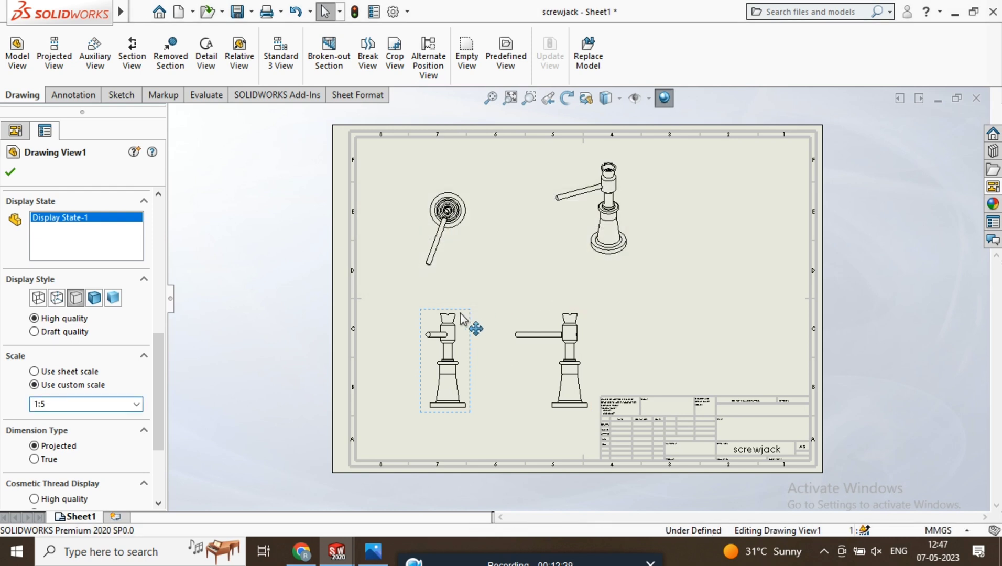
{"action": "left_click", "coordinate": [135, 405]}
{"action": "left_click", "coordinate": [103, 437]}
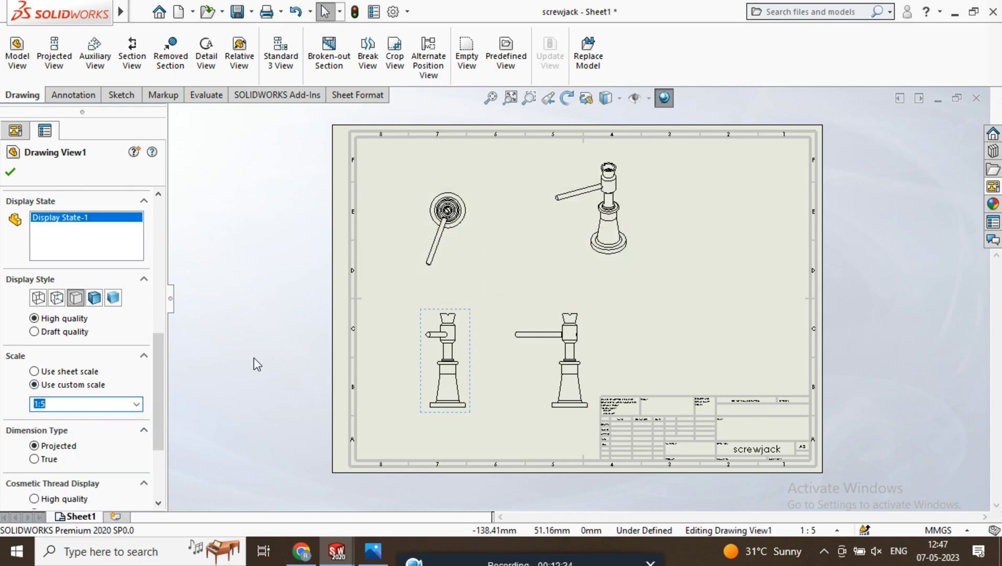
{"action": "right_click", "coordinate": [398, 355]}
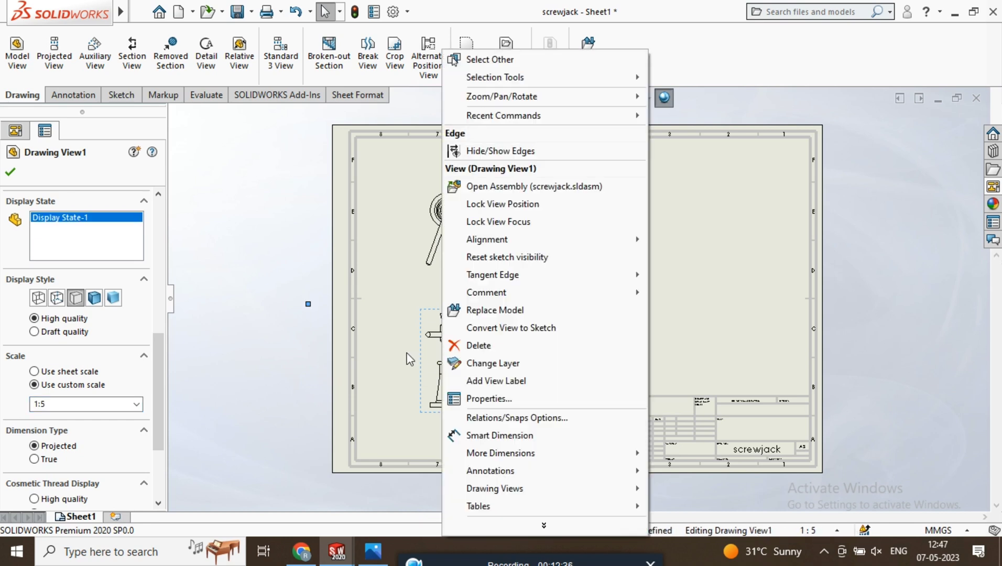
{"action": "left_click", "coordinate": [297, 283]}
{"action": "left_click", "coordinate": [435, 355]}
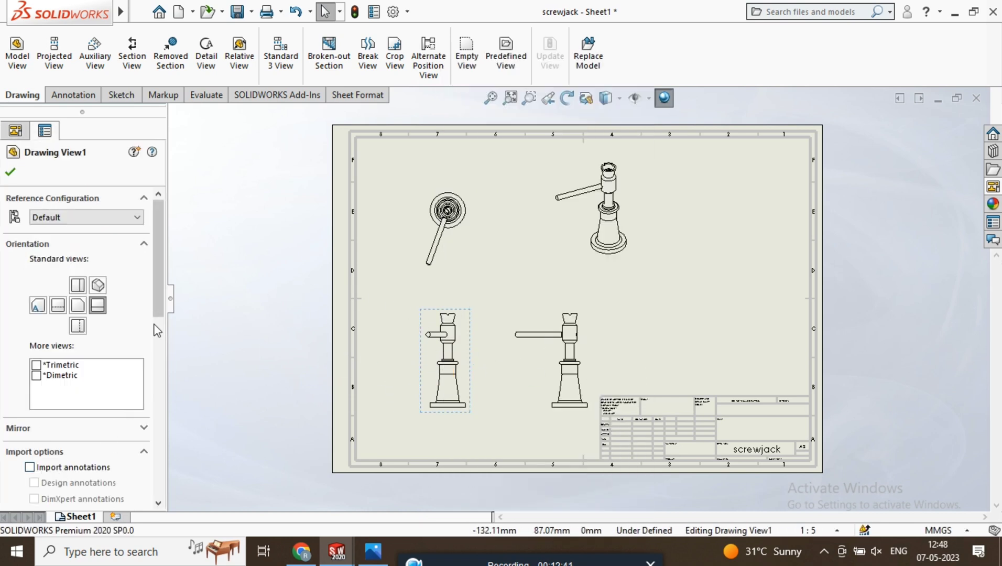
{"action": "left_click_drag", "start_coordinate": [163, 313], "coordinate": [160, 377]}
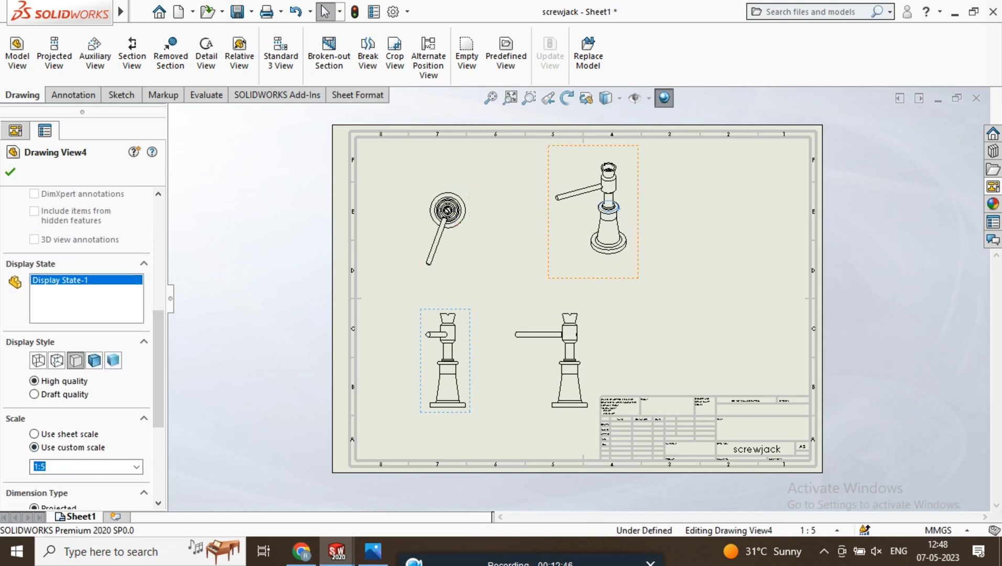
- Change the isometric view's display style to Shaded With Edges
{"action": "left_click", "coordinate": [618, 210]}
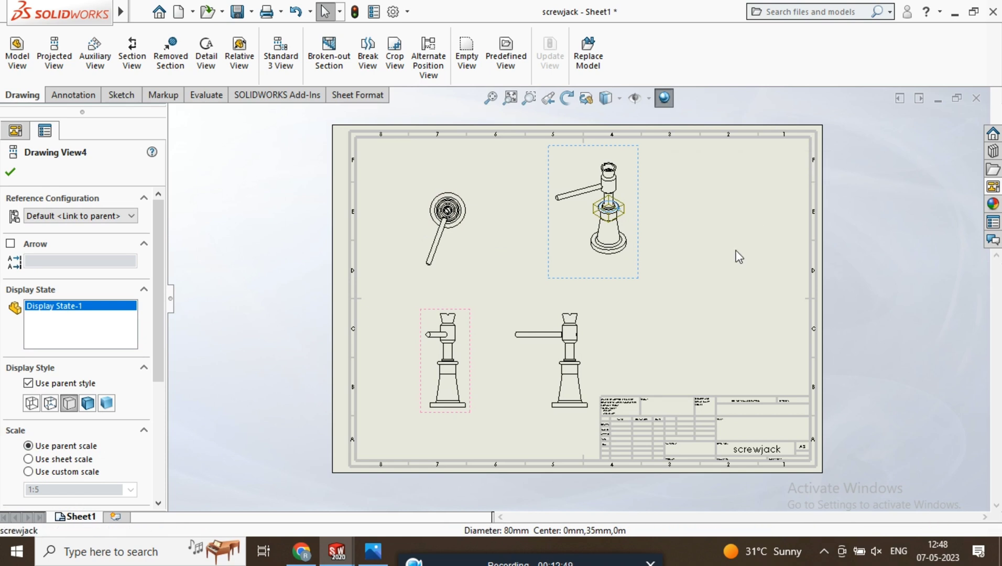
{"action": "left_click", "coordinate": [640, 269]}
{"action": "left_click", "coordinate": [632, 265]}
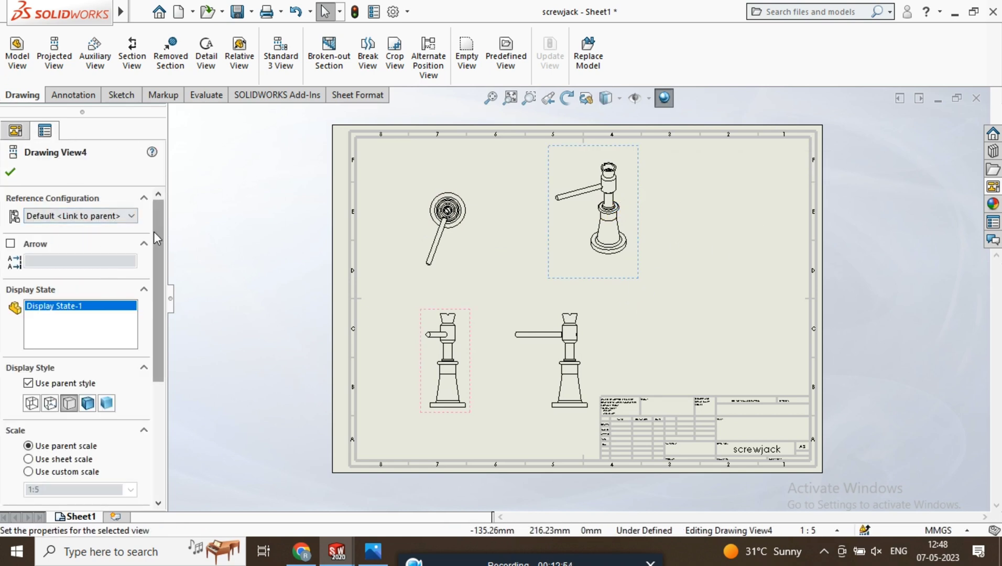
{"action": "left_click", "coordinate": [90, 404]}
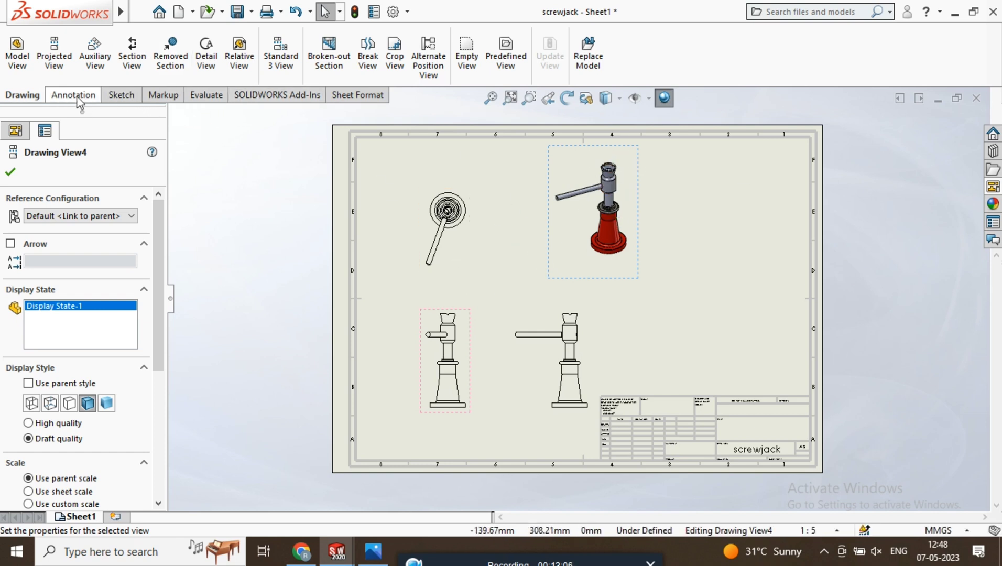
- Add automatic balloons in a square layout around the isometric view, checking the parts list in the reference image before accepting
{"action": "left_click", "coordinate": [94, 99]}
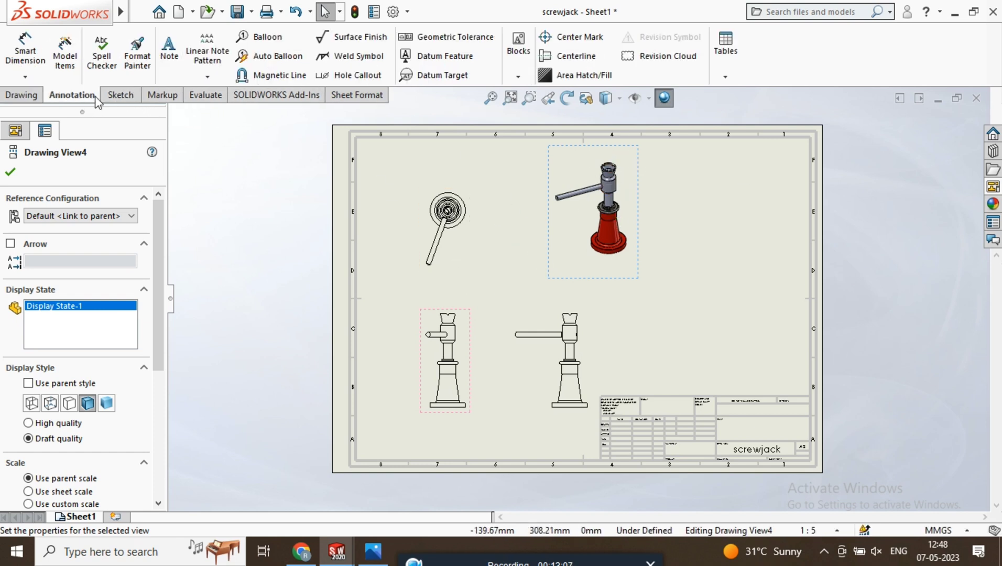
{"action": "left_click", "coordinate": [273, 56]}
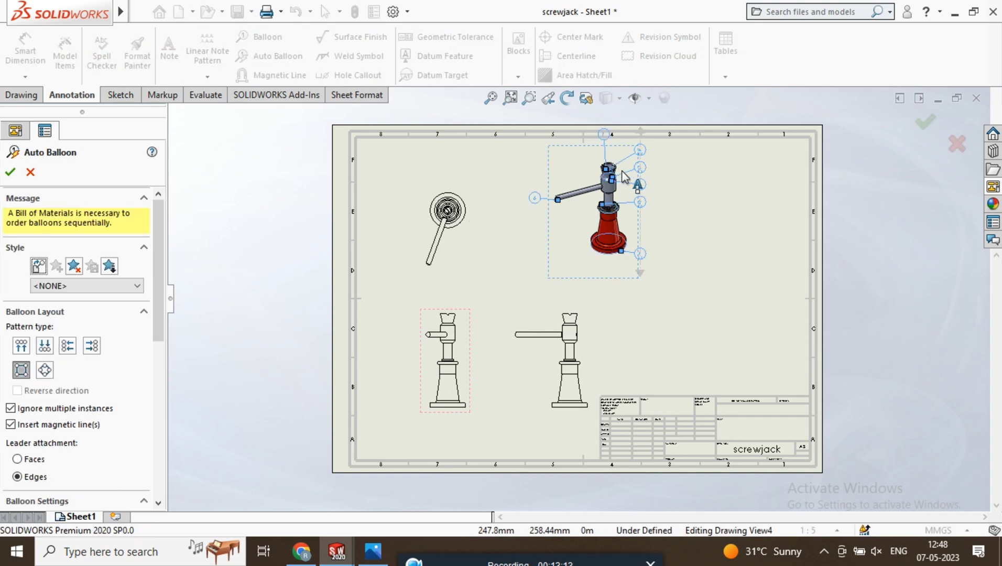
{"action": "scroll", "coordinate": [623, 176], "scroll_direction": "up", "scroll_amount": 3}
{"action": "scroll", "coordinate": [622, 291], "scroll_direction": "down", "scroll_amount": 5}
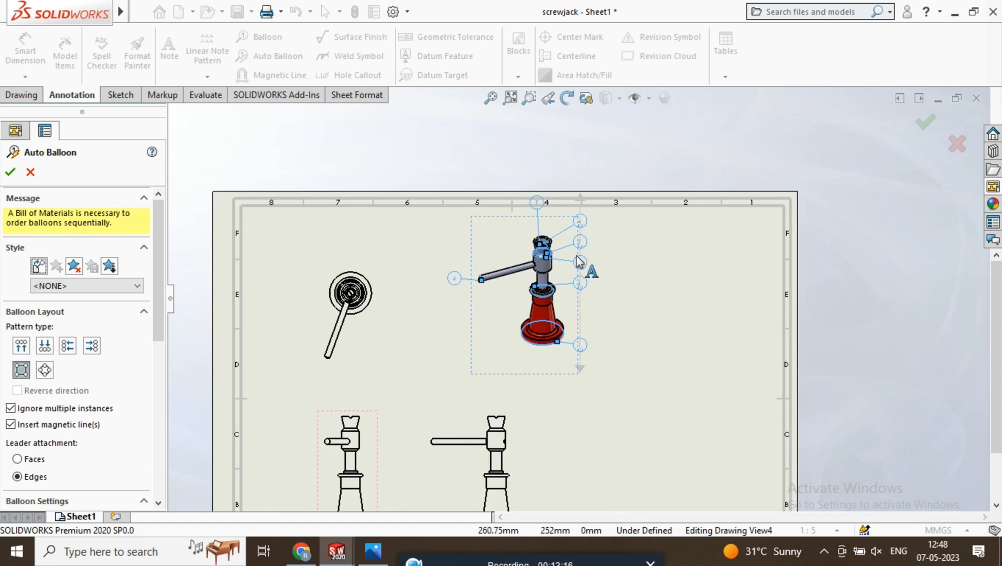
{"action": "scroll", "coordinate": [579, 261], "scroll_direction": "down", "scroll_amount": 5}
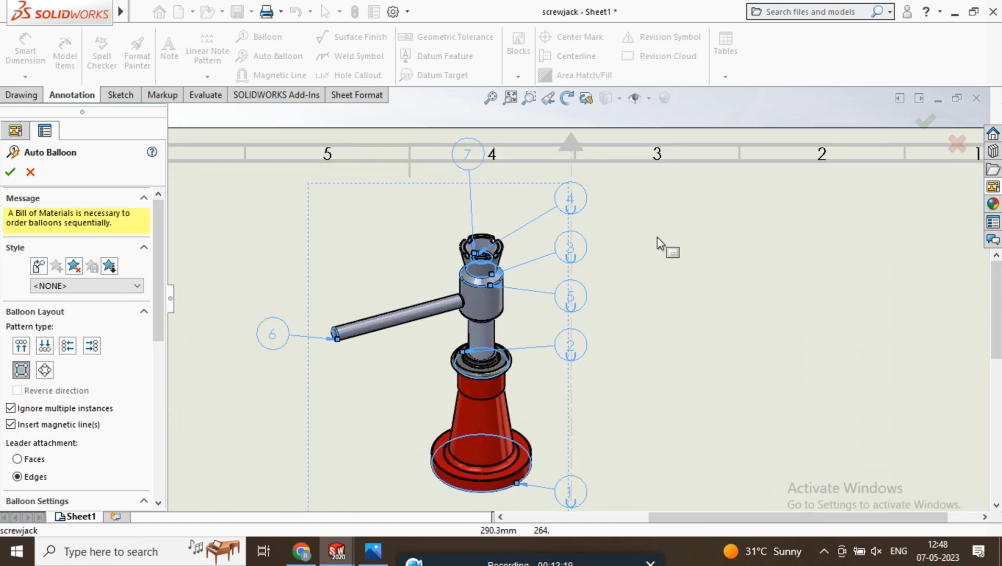
{"action": "scroll", "coordinate": [527, 242], "scroll_direction": "up", "scroll_amount": 4}
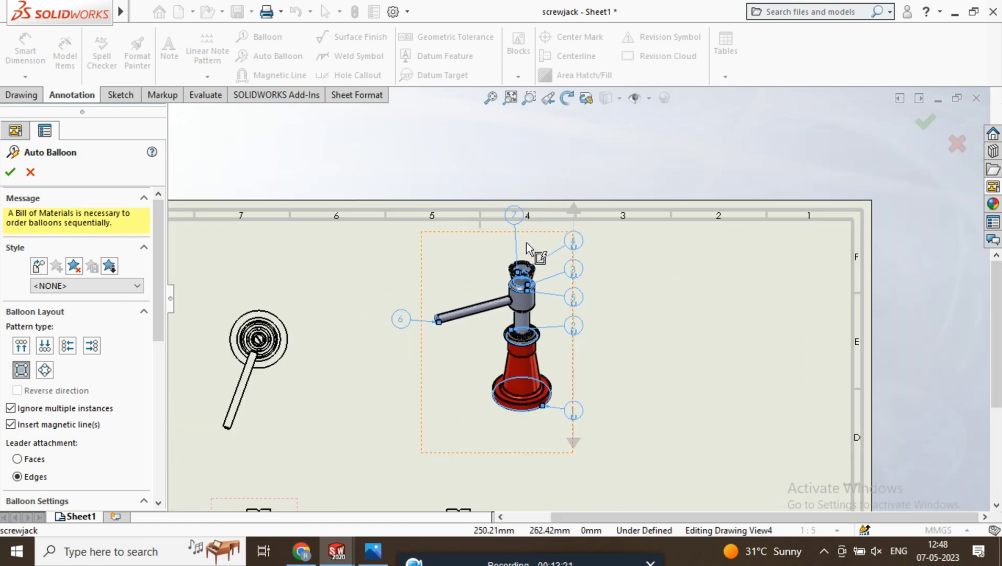
{"action": "left_click", "coordinate": [373, 551]}
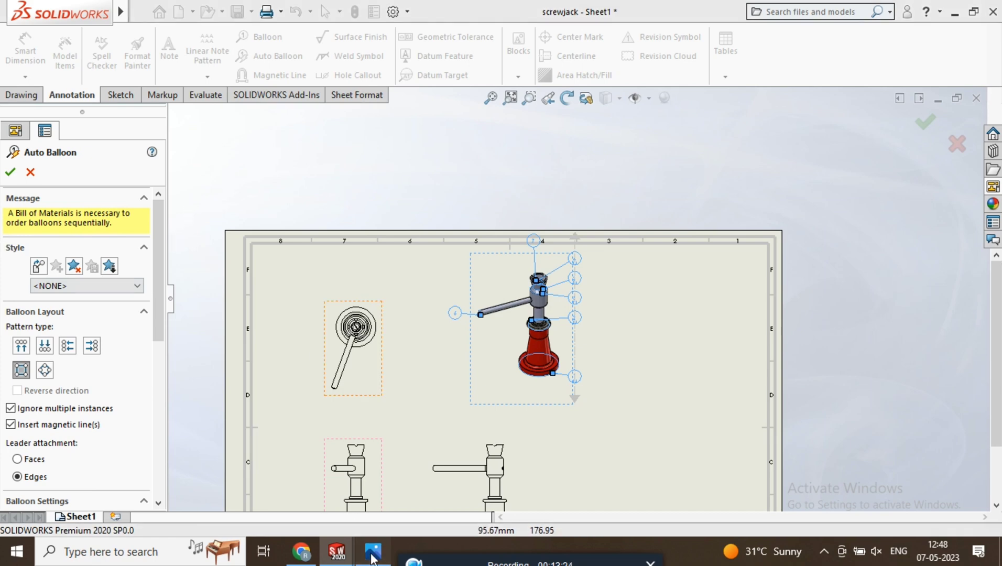
{"action": "scroll", "coordinate": [254, 335], "scroll_direction": "up", "scroll_amount": 2, "text": "ctrl"}
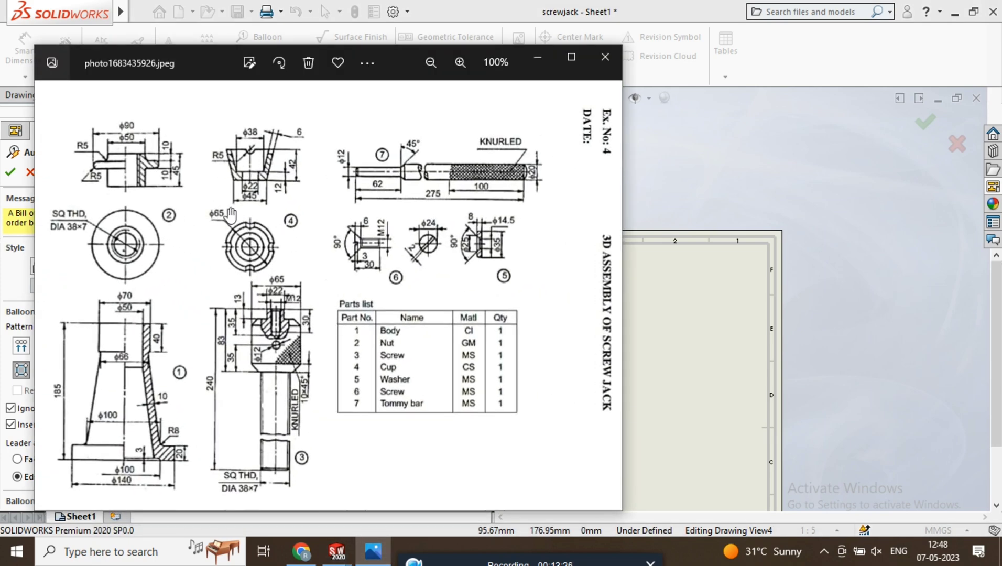
{"action": "left_click", "coordinate": [605, 57]}
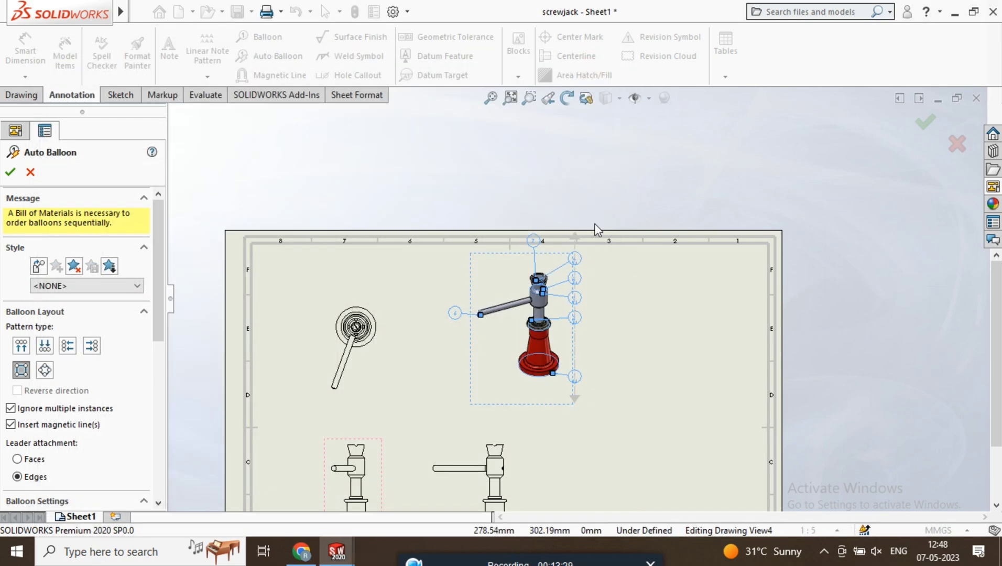
{"action": "scroll", "coordinate": [628, 255], "scroll_direction": "up", "scroll_amount": 2}
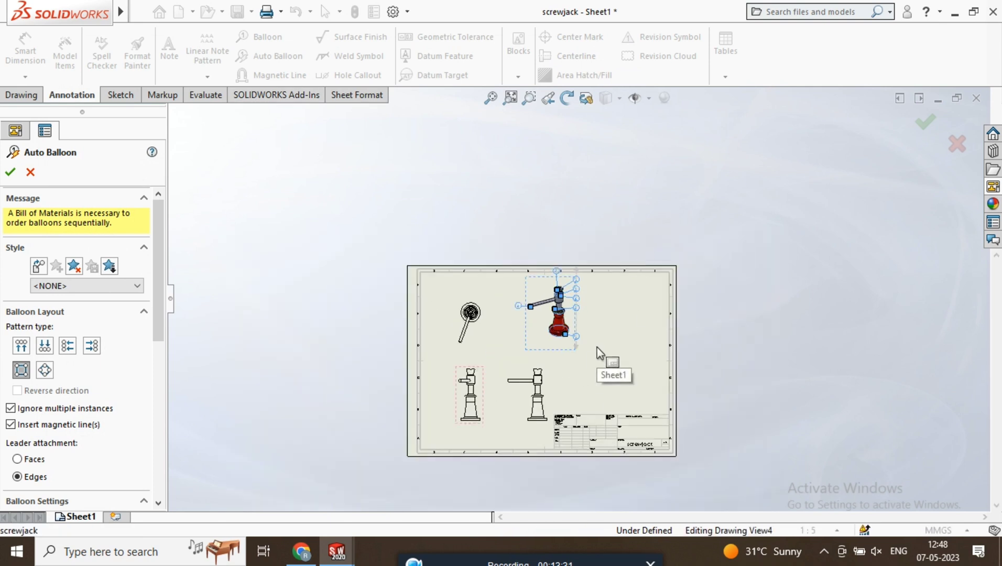
{"action": "left_click", "coordinate": [12, 172]}
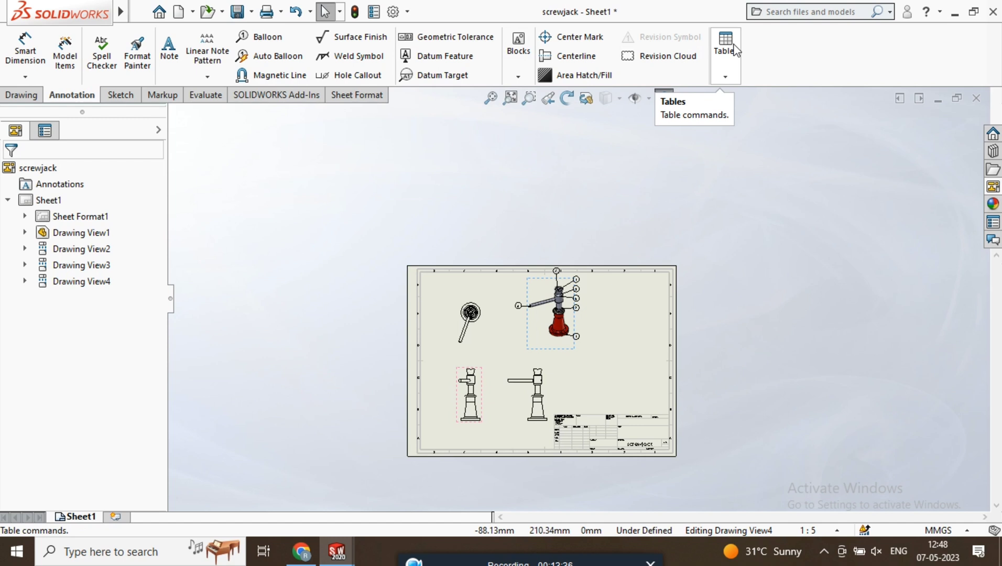
- Insert a general table with 2 columns and 2 rows, placing it above the drawing sheet
{"action": "left_click", "coordinate": [733, 48]}
{"action": "left_click", "coordinate": [757, 96]}
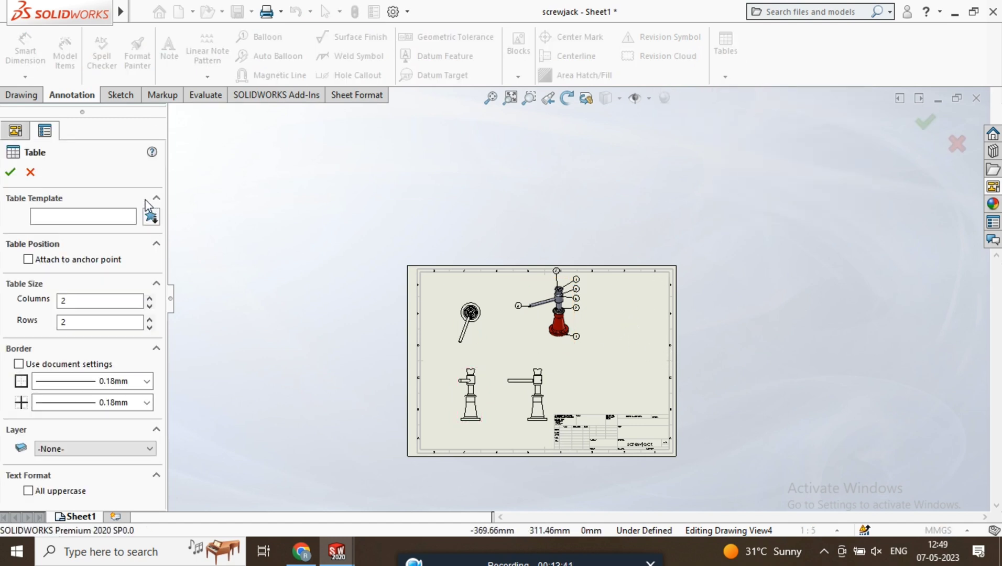
{"action": "scroll", "coordinate": [111, 397], "scroll_direction": "down", "scroll_amount": 2}
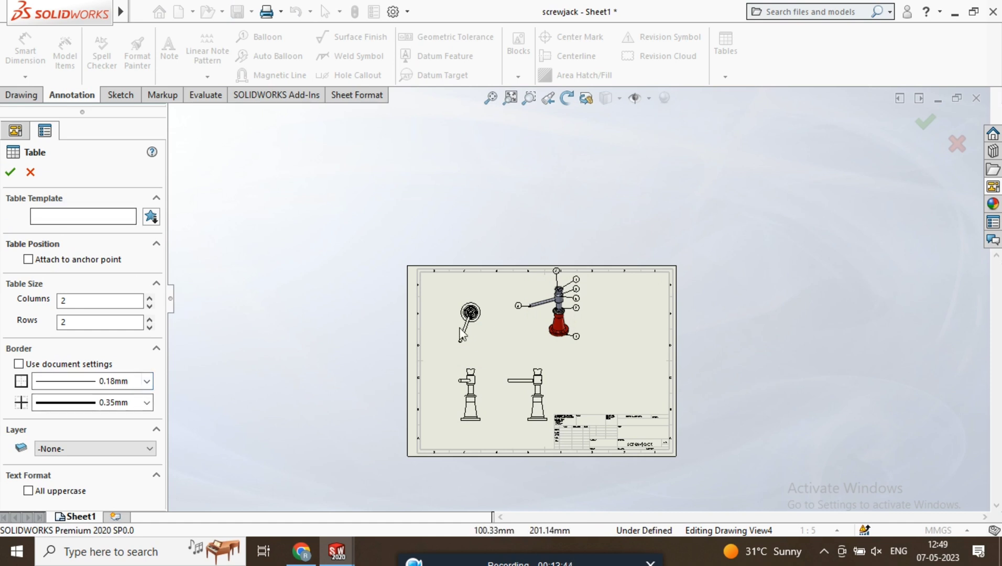
{"action": "mouse_move", "coordinate": [599, 307]}
{"action": "left_mouse_down"}
{"action": "mouse_move", "coordinate": [623, 354]}
{"action": "mouse_move", "coordinate": [667, 370]}
{"action": "left_mouse_up"}
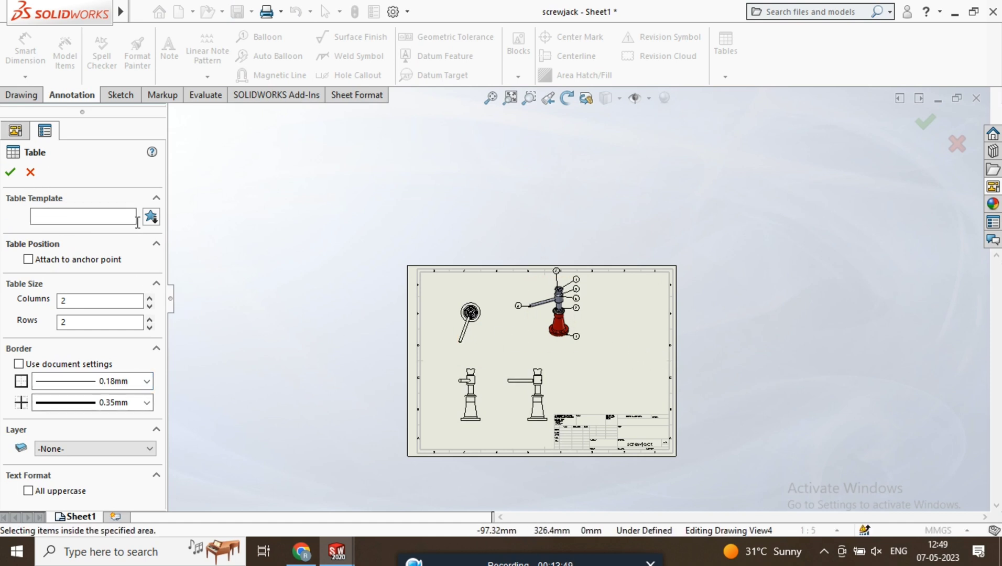
{"action": "left_click", "coordinate": [10, 172]}
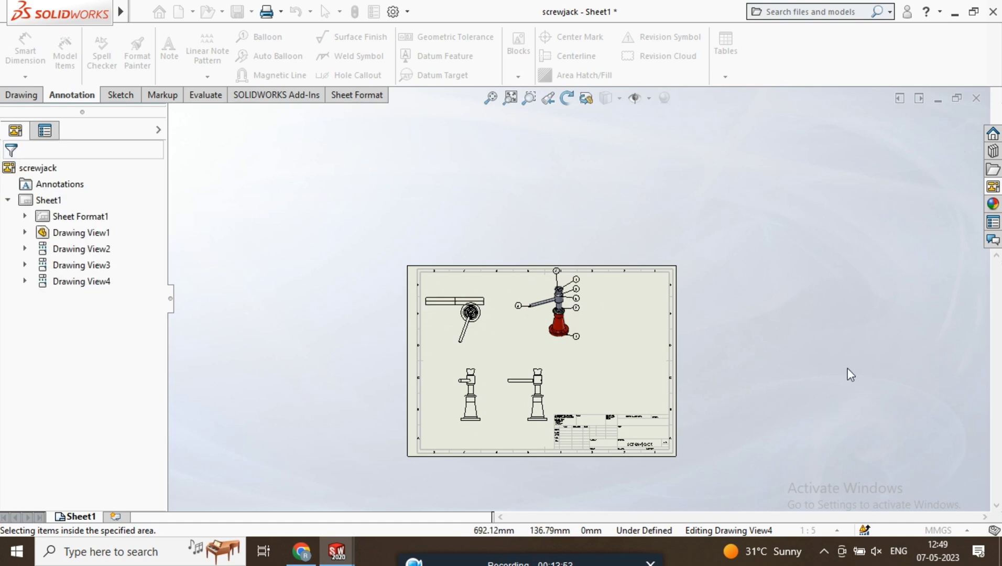
{"action": "right_click", "coordinate": [489, 200]}
{"action": "left_click", "coordinate": [601, 216]}
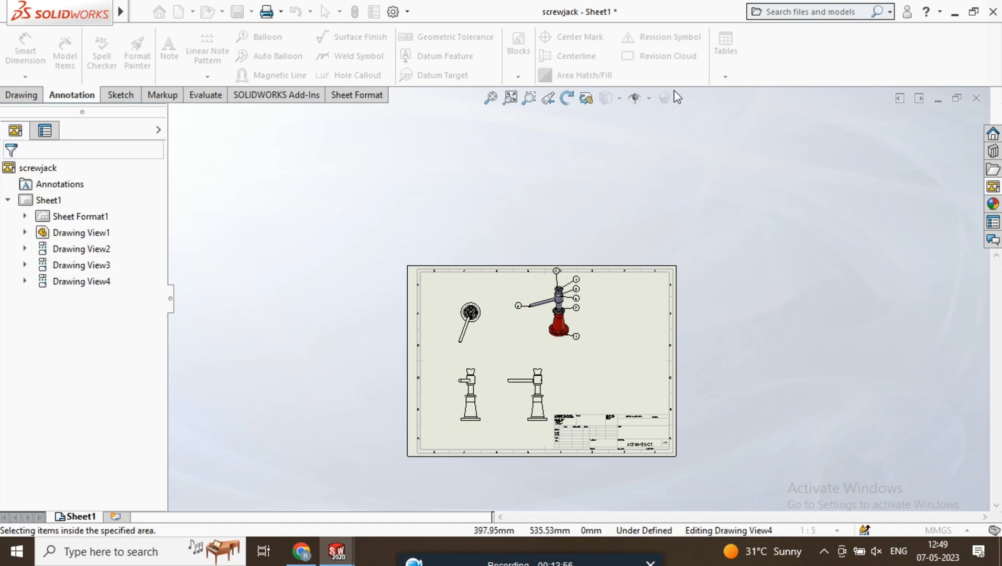
{"action": "left_click", "coordinate": [523, 216]}
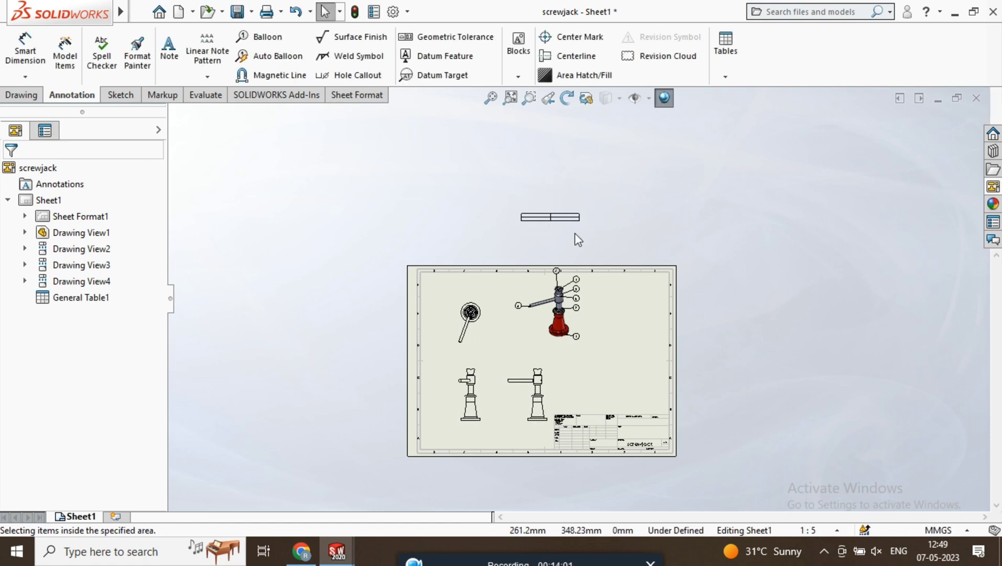
- Remove the general table from above the drawing sheet
{"action": "left_click", "coordinate": [21, 95]}
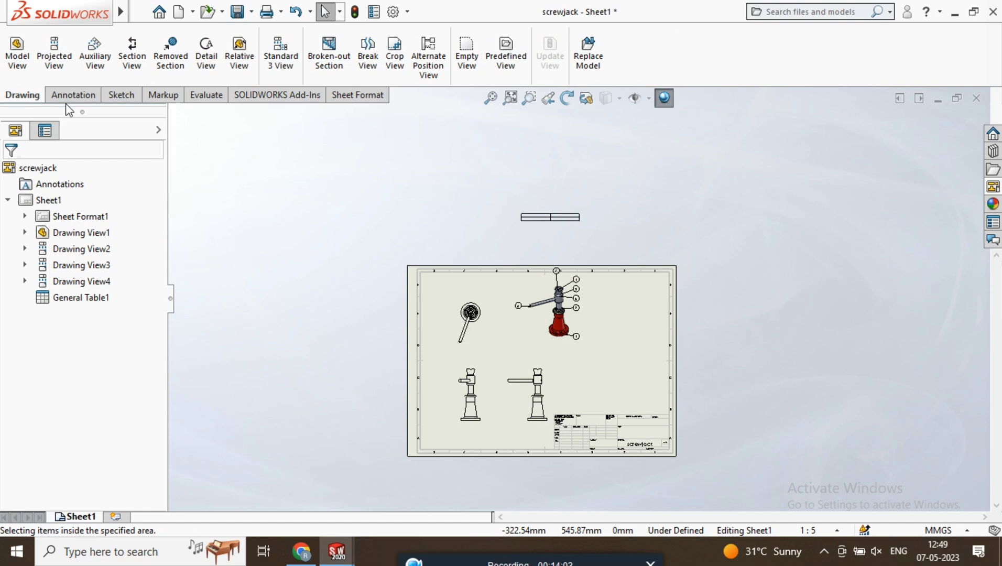
{"action": "left_click", "coordinate": [72, 95]}
{"action": "left_click", "coordinate": [725, 52]}
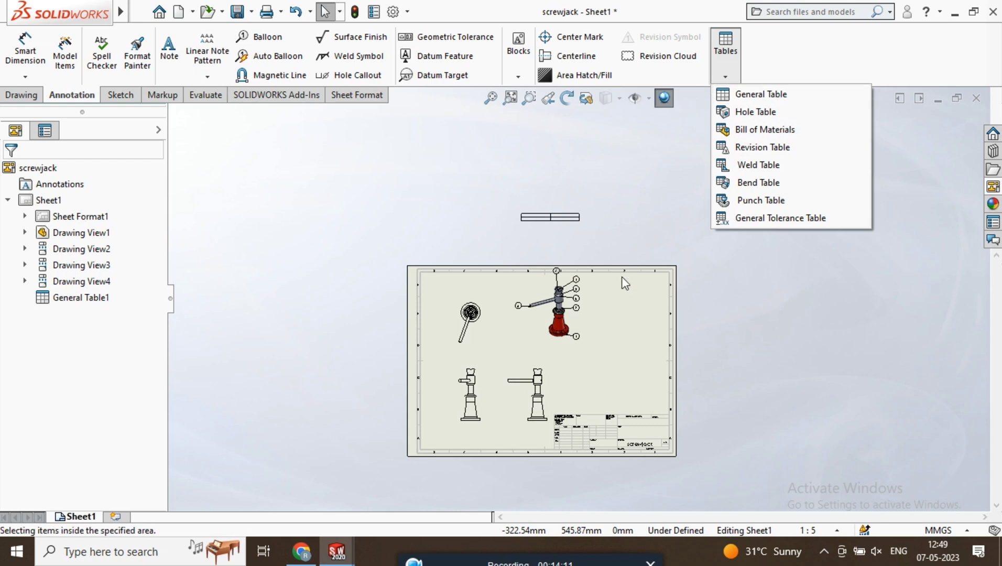
{"action": "left_click", "coordinate": [568, 309]}
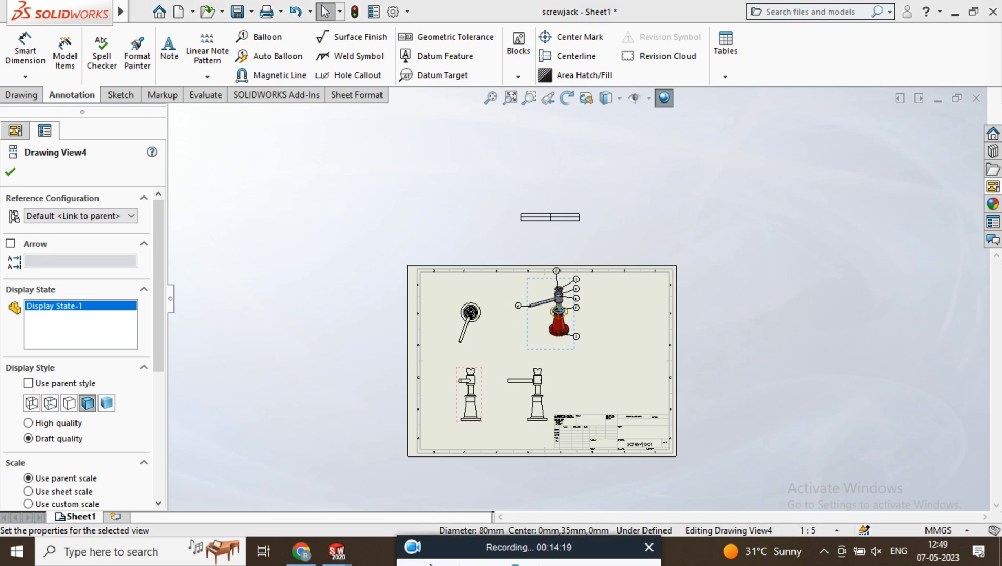
{"action": "key", "text": "Escape"}
{"action": "key", "text": "f"}
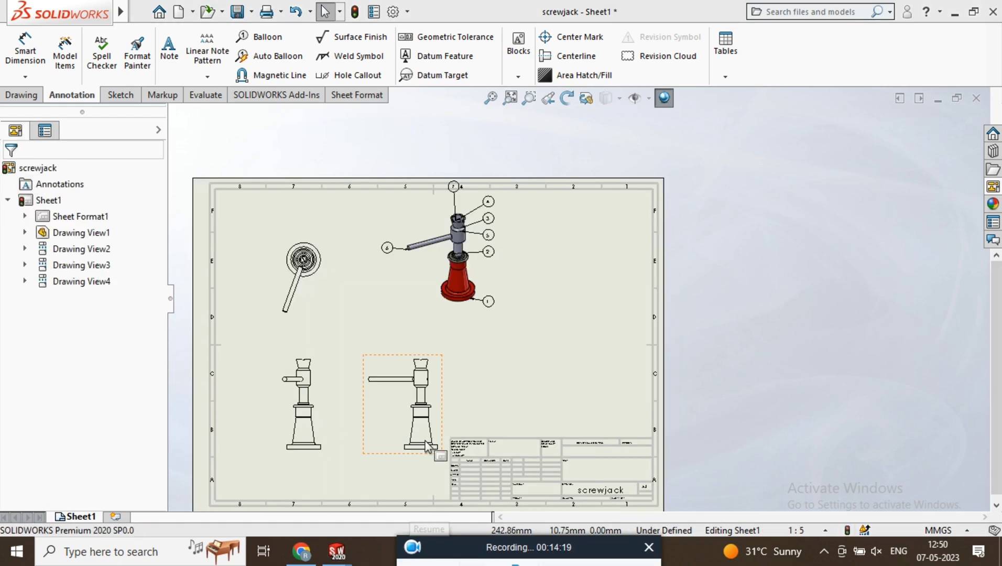
- Insert a top-level bill of materials for the isometric view using the bom-standard template, placing it just above the title block
{"action": "left_click", "coordinate": [434, 318]}
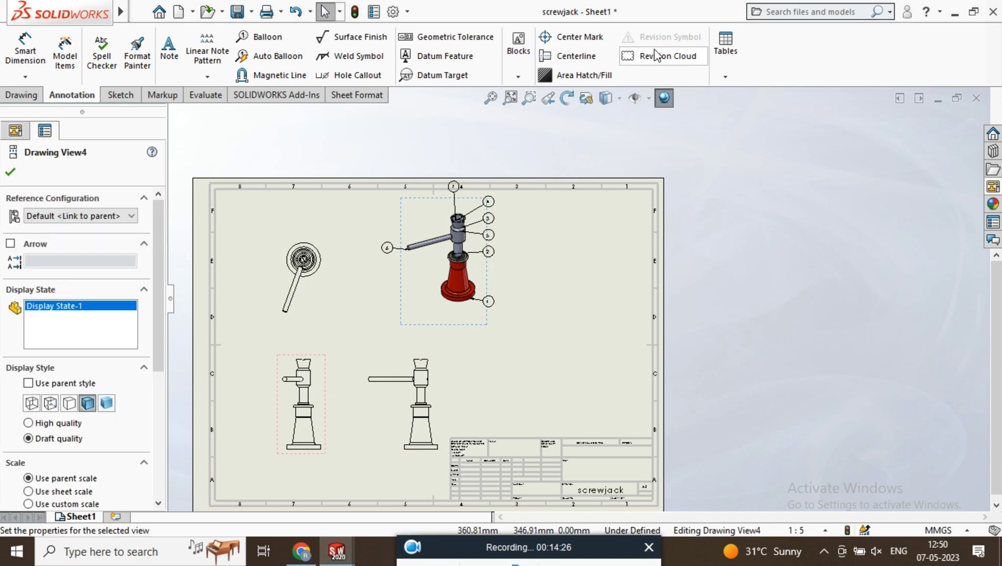
{"action": "left_click", "coordinate": [726, 80]}
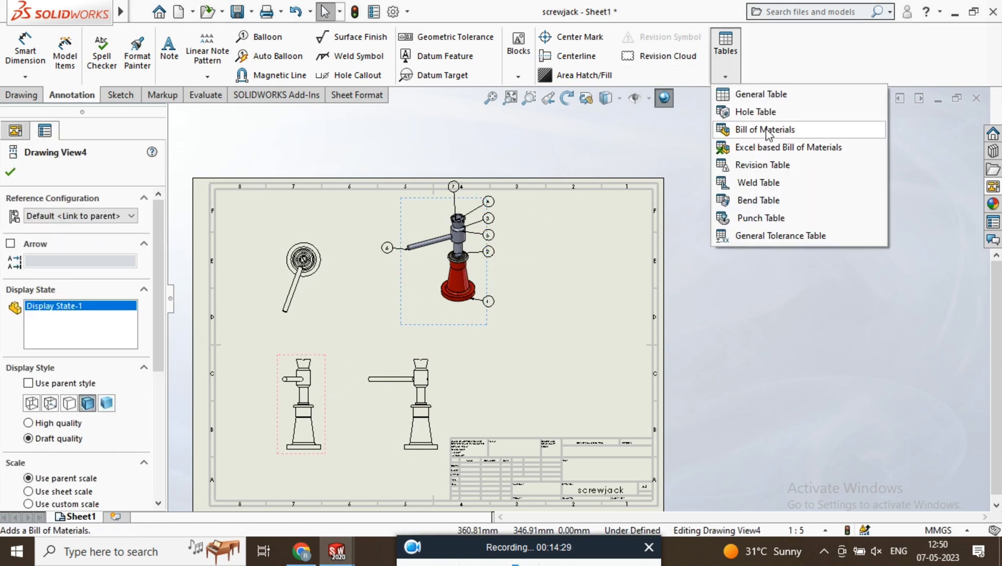
{"action": "left_click", "coordinate": [744, 129]}
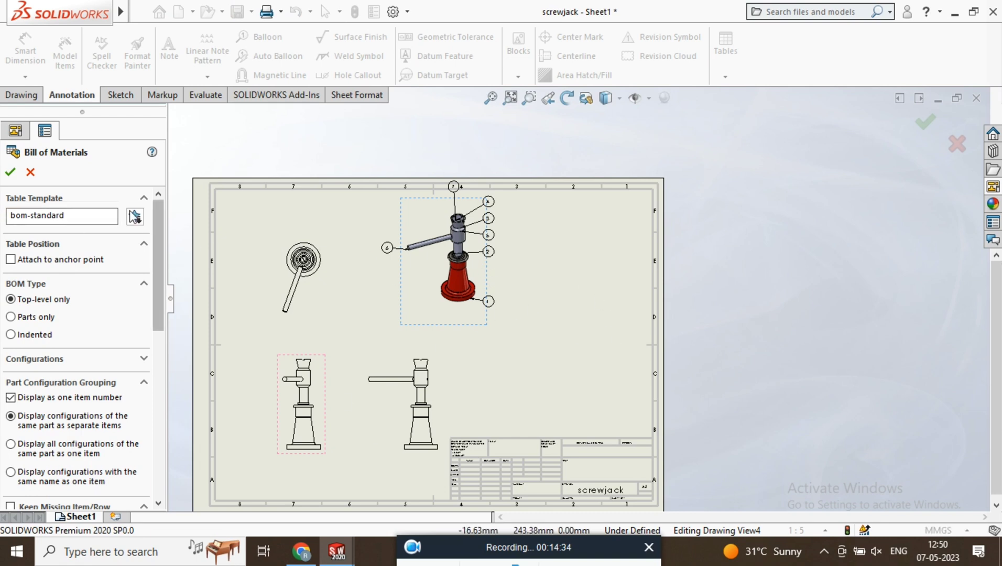
{"action": "left_click", "coordinate": [10, 172]}
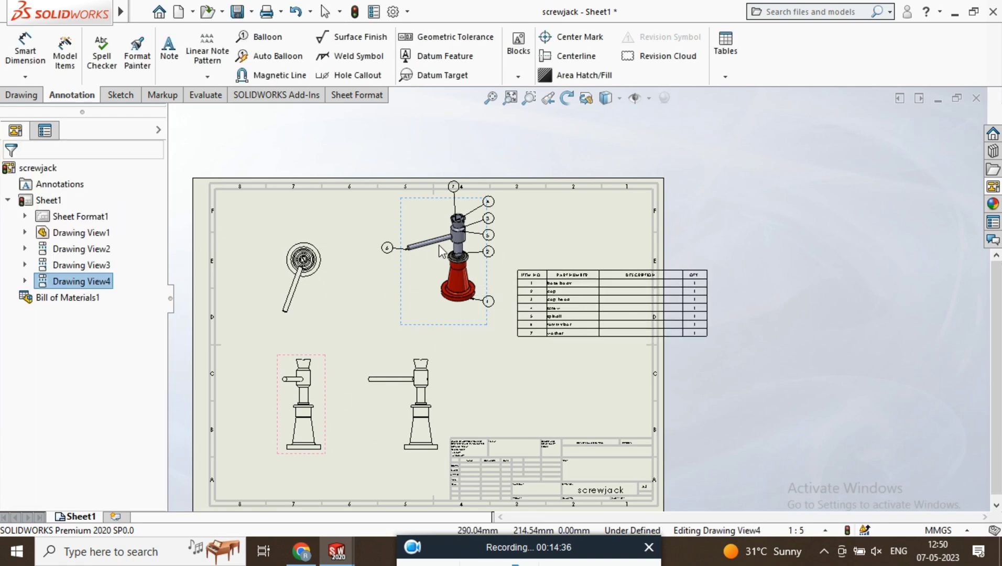
{"action": "left_click", "coordinate": [445, 339]}
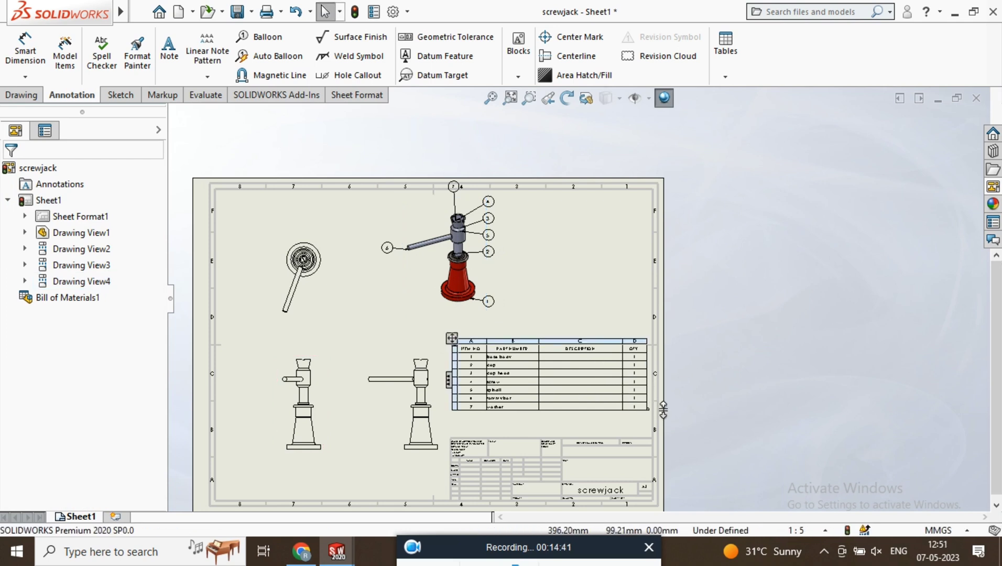
- Examine the item numbers, part names and quantities in the bill of materials together with the ballooned isometric view
{"action": "scroll", "coordinate": [629, 425], "scroll_direction": "down", "scroll_amount": 3}
{"action": "scroll", "coordinate": [371, 310], "scroll_direction": "down", "scroll_amount": 1}
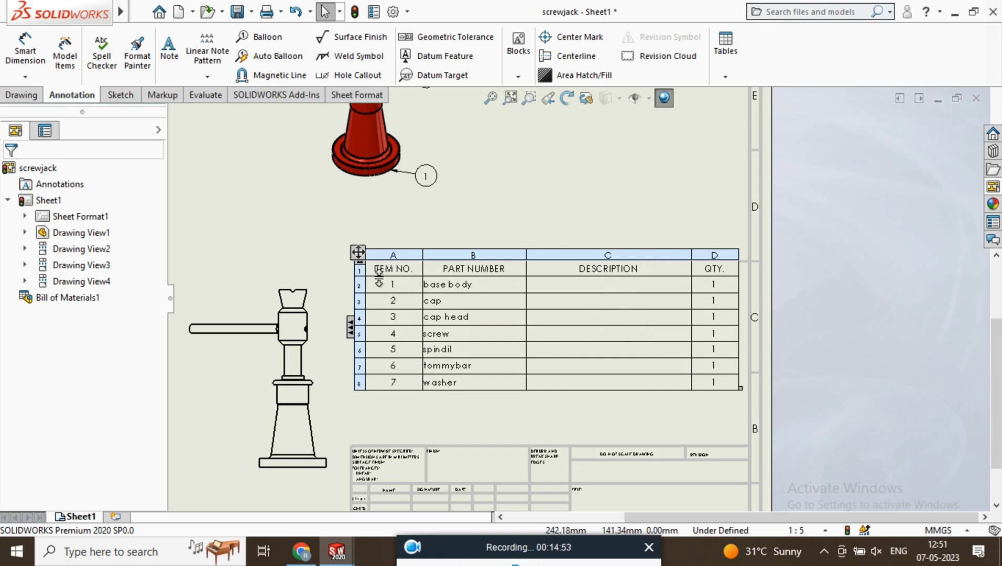
{"action": "scroll", "coordinate": [724, 346], "scroll_direction": "up", "scroll_amount": 3}
{"action": "scroll", "coordinate": [692, 332], "scroll_direction": "down", "scroll_amount": 2}
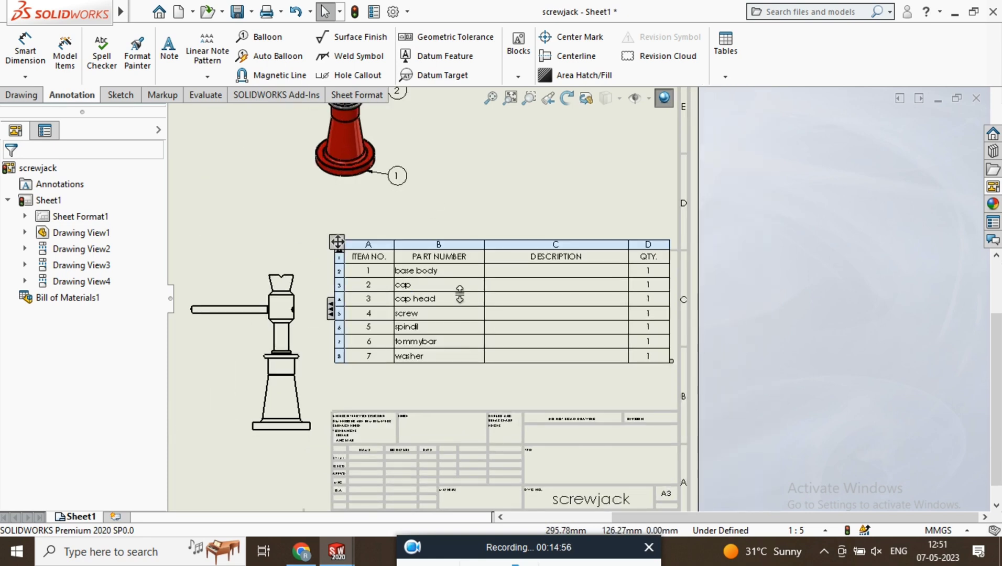
{"action": "scroll", "coordinate": [464, 293], "scroll_direction": "down", "scroll_amount": 2}
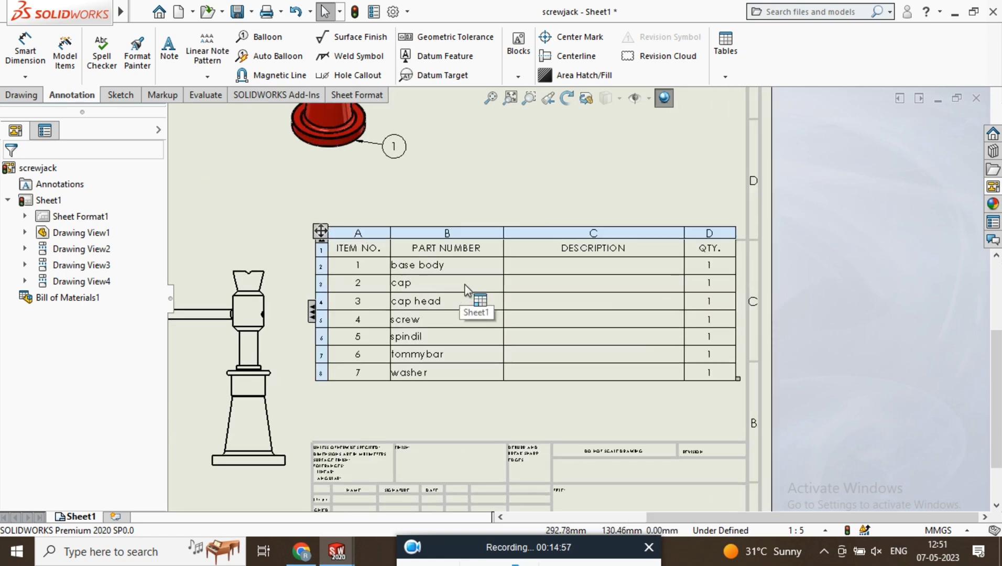
{"action": "right_click", "coordinate": [594, 231]}
{"action": "left_click", "coordinate": [622, 182]}
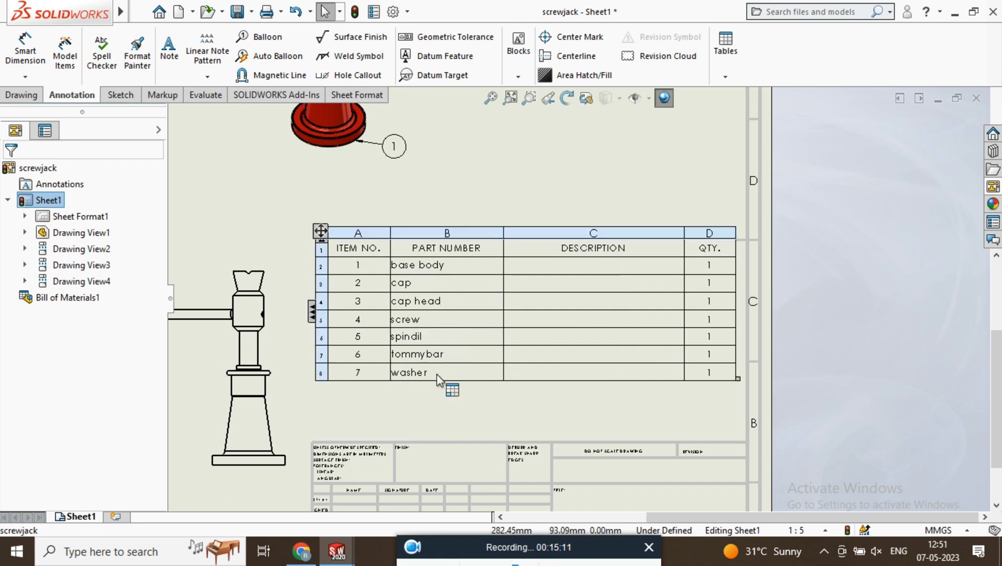
{"action": "scroll", "coordinate": [593, 278], "scroll_direction": "up", "scroll_amount": 5}
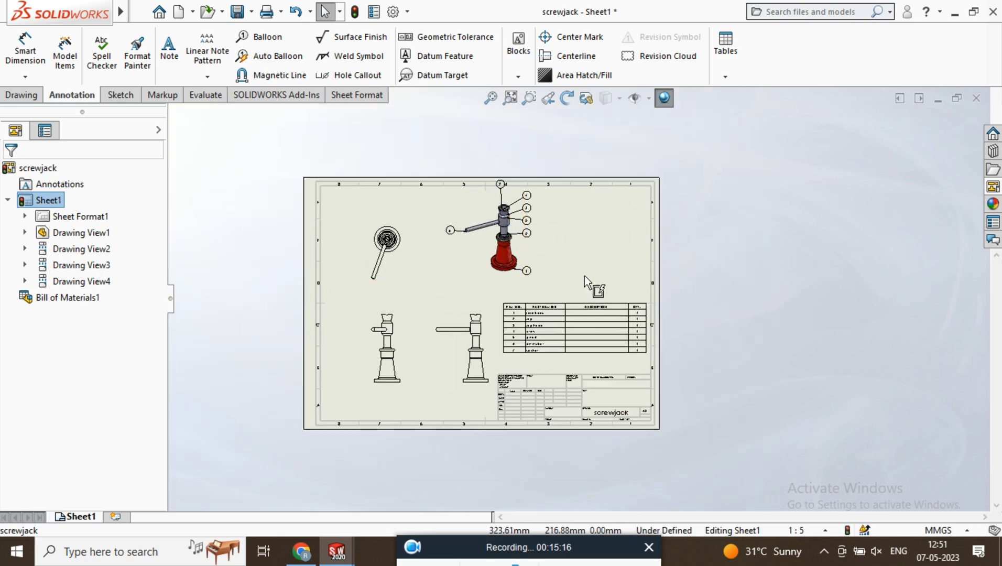
{"action": "scroll", "coordinate": [419, 301], "scroll_direction": "up", "scroll_amount": 1}
{"action": "scroll", "coordinate": [424, 306], "scroll_direction": "down", "scroll_amount": 3}
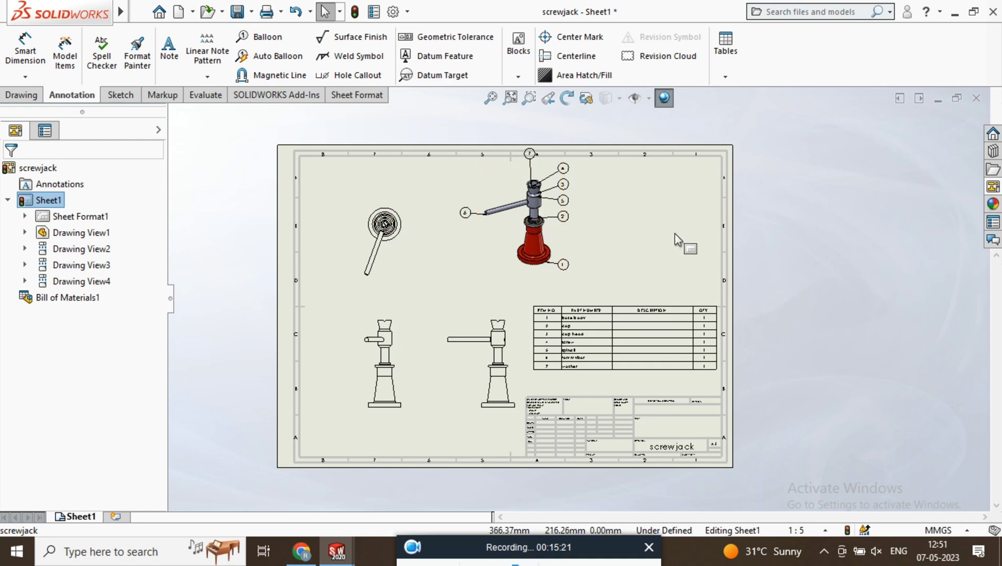
{"action": "scroll", "coordinate": [555, 268], "scroll_direction": "down", "scroll_amount": 2}
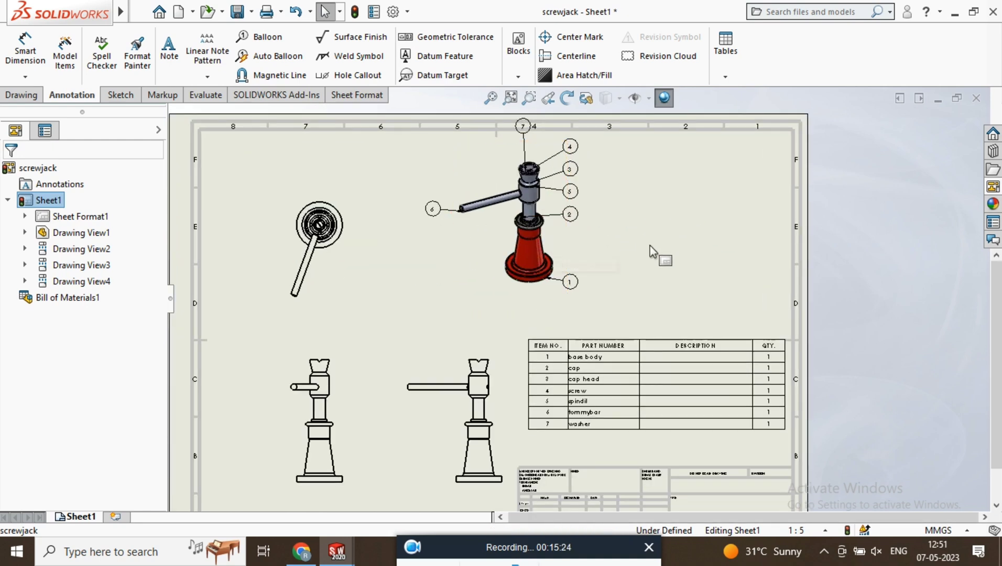